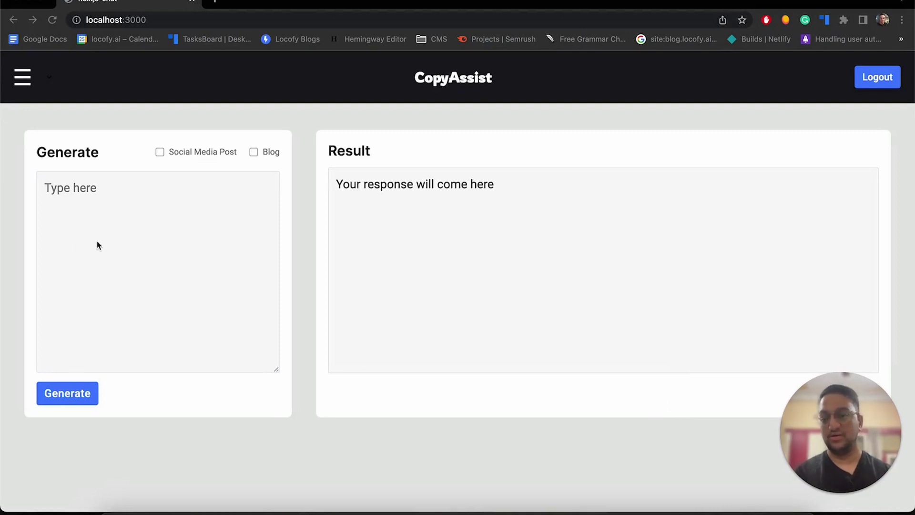
# Enter the title 'Effects of climate change', tick Social Media Post and generate the post
pyautogui.click(109, 214)
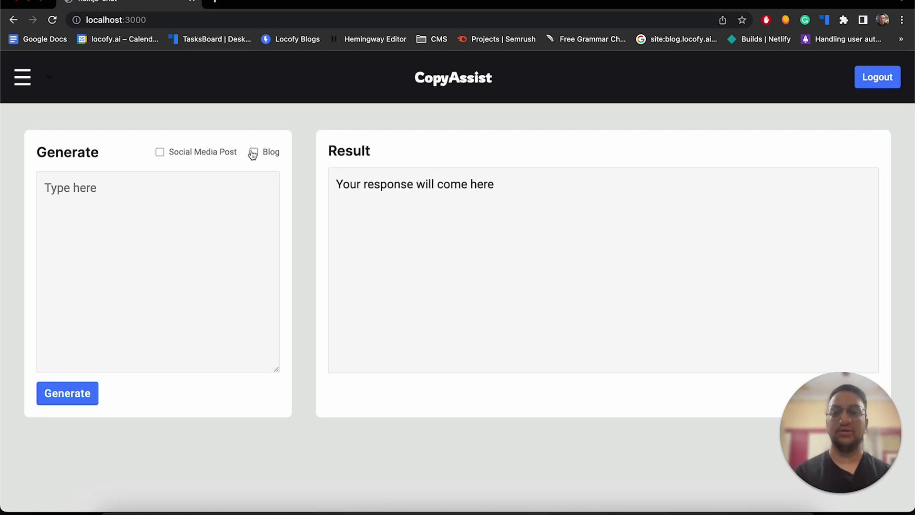
pyautogui.click(147, 211)
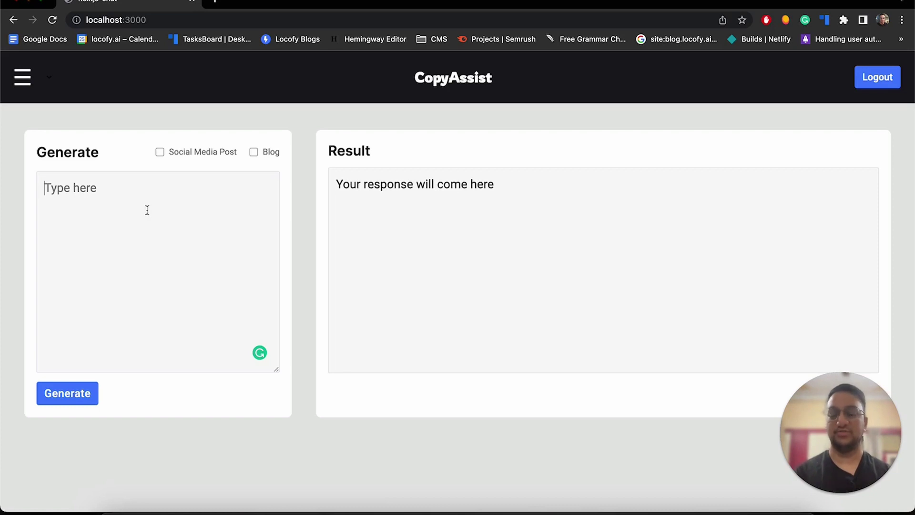
pyautogui.write('Effects ')
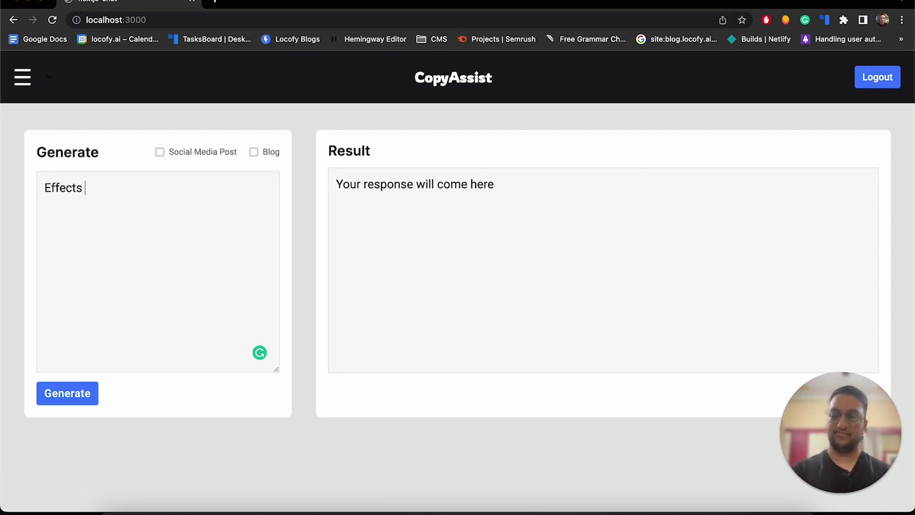
pyautogui.write('of climate change')
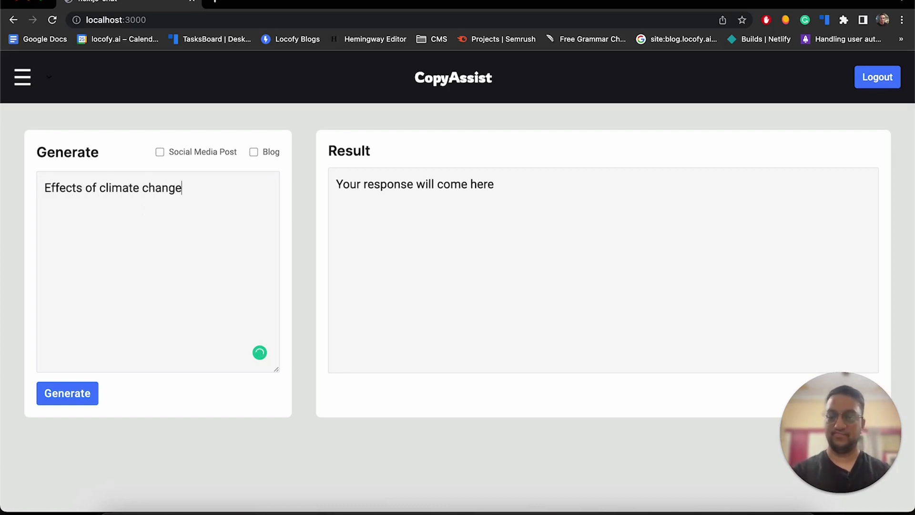
pyautogui.click(160, 152)
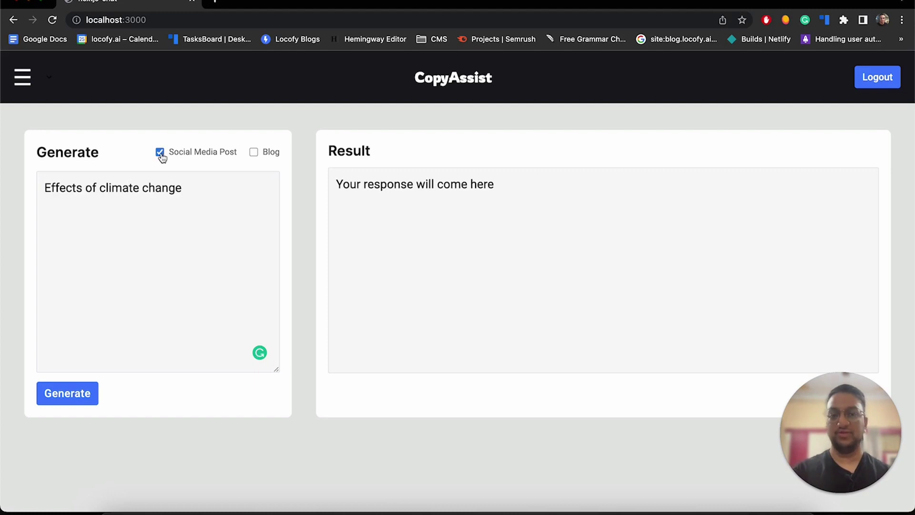
pyautogui.click(161, 155)
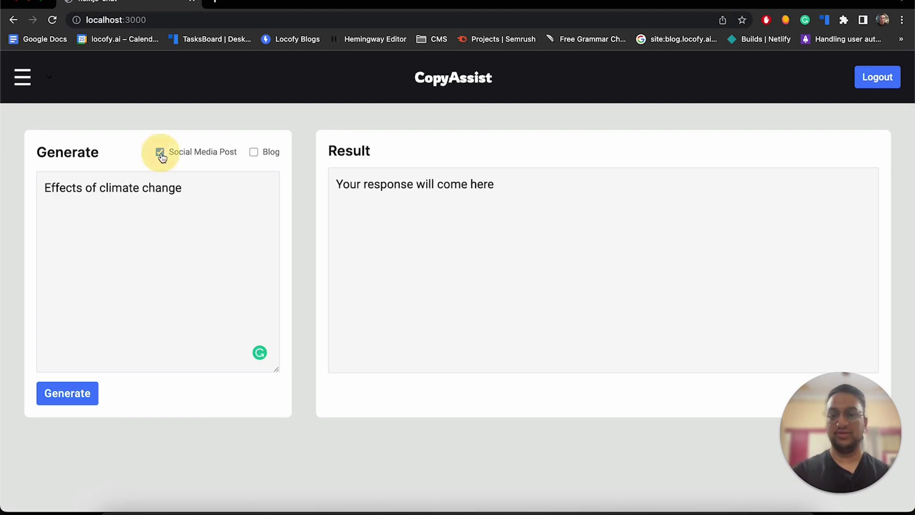
pyautogui.click(80, 391)
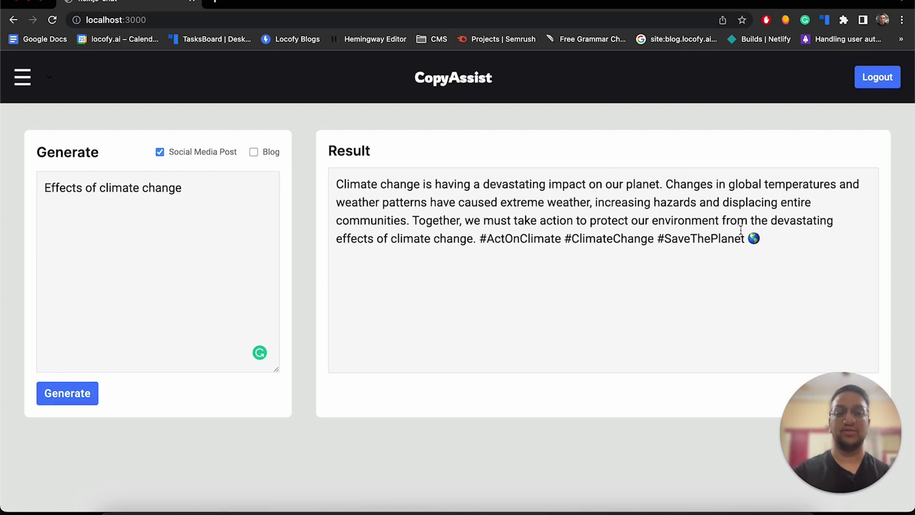
# Select the three hashtags ending the post and switch the output type to Blog
pyautogui.click(483, 241)
pyautogui.moveTo(482, 242); pyautogui.dragTo(741, 241)
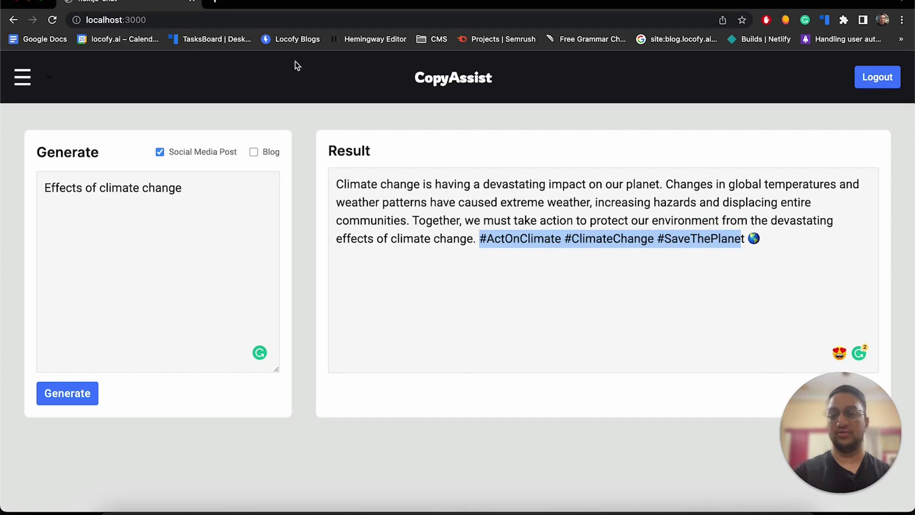
pyautogui.click(254, 152)
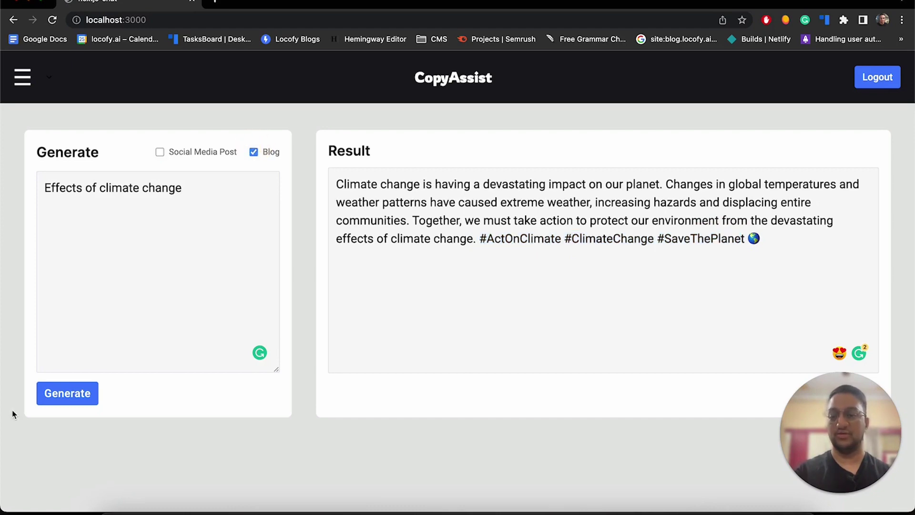
# Generate a blog from the climate-change title and scroll through the two-paragraph result
pyautogui.click(66, 392)
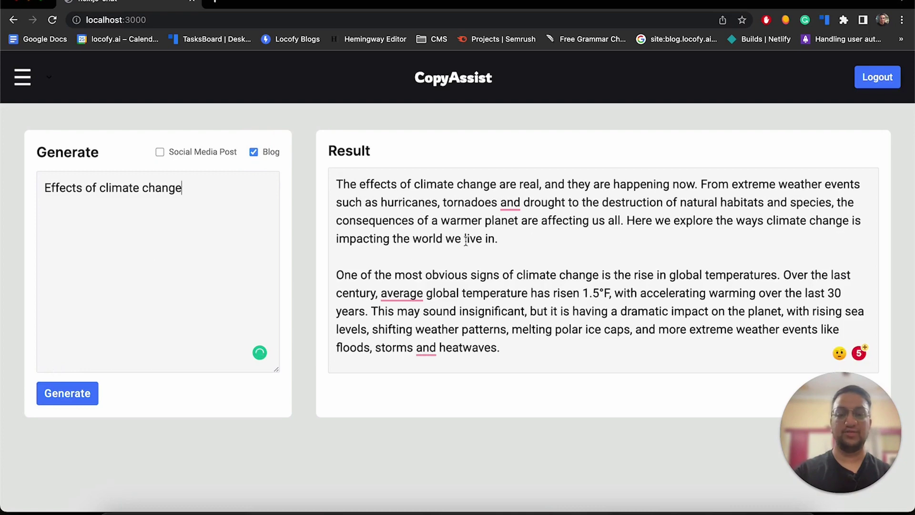
pyautogui.scroll(-10, 465, 241)
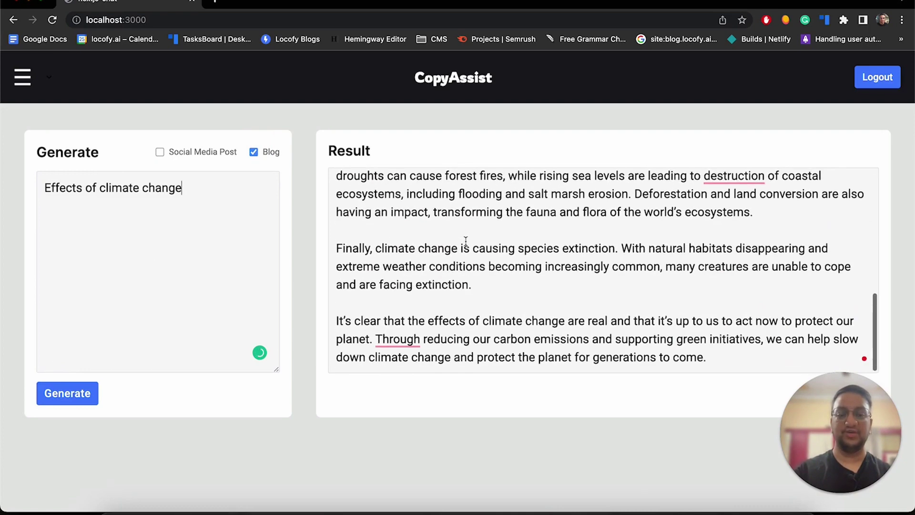
pyautogui.scroll(10, 465, 241)
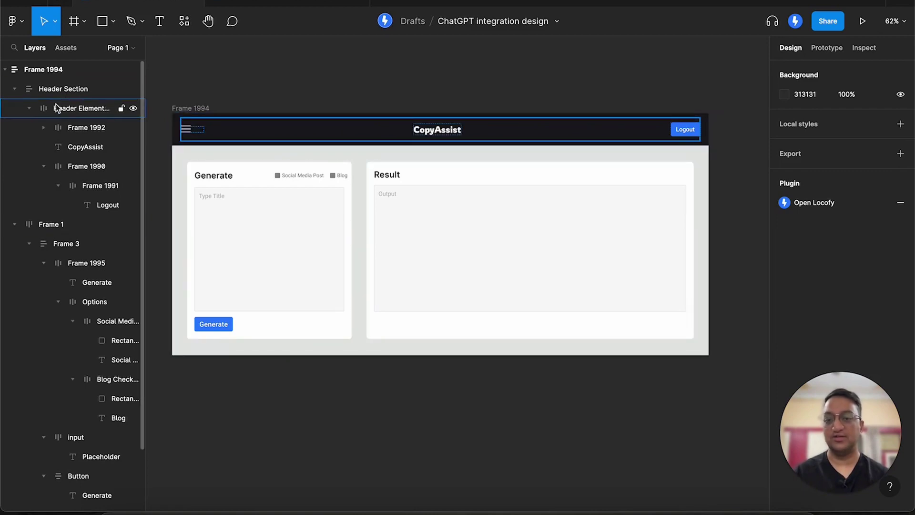
# Test resizing Frame 1 and adjust the header section's right padding in the mock-up
pyautogui.click(73, 167)
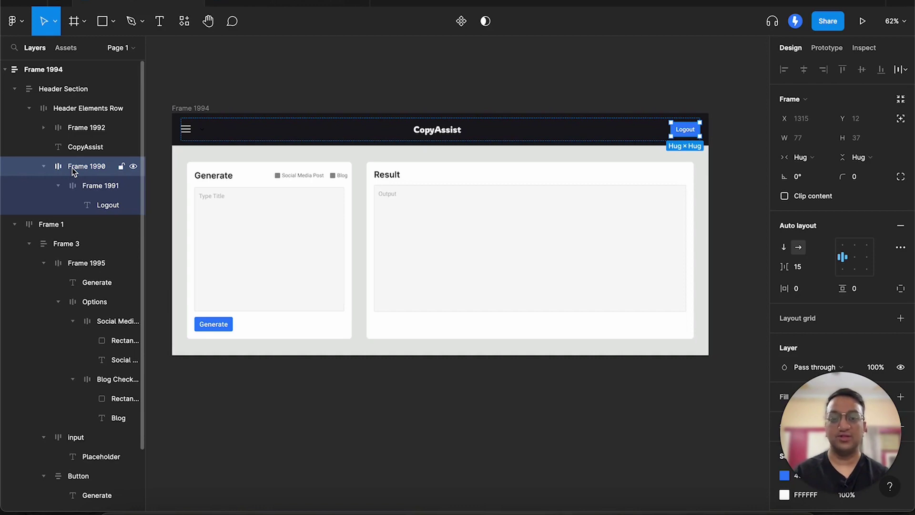
pyautogui.click(706, 181)
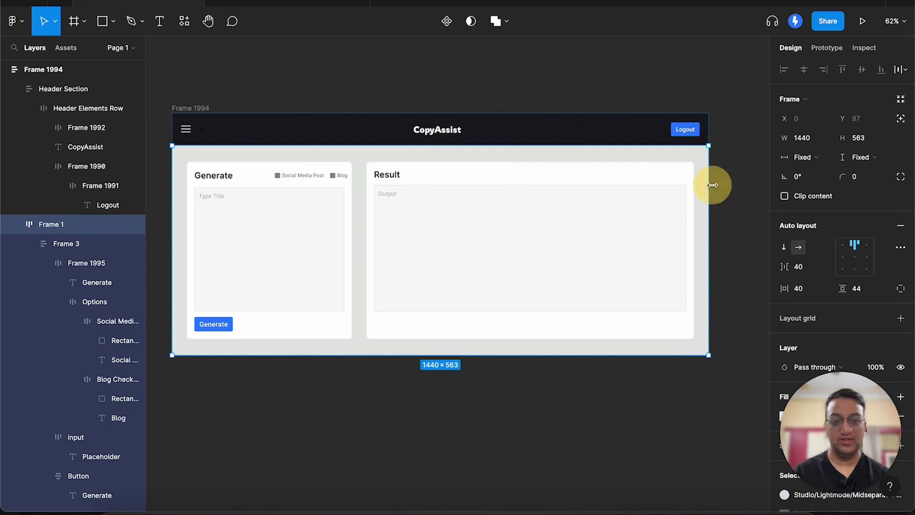
pyautogui.moveTo(710, 186)
pyautogui.mouseDown()
pyautogui.moveTo(595, 198)
pyautogui.moveTo(709, 201)
pyautogui.mouseUp()
pyautogui.click(708, 131)
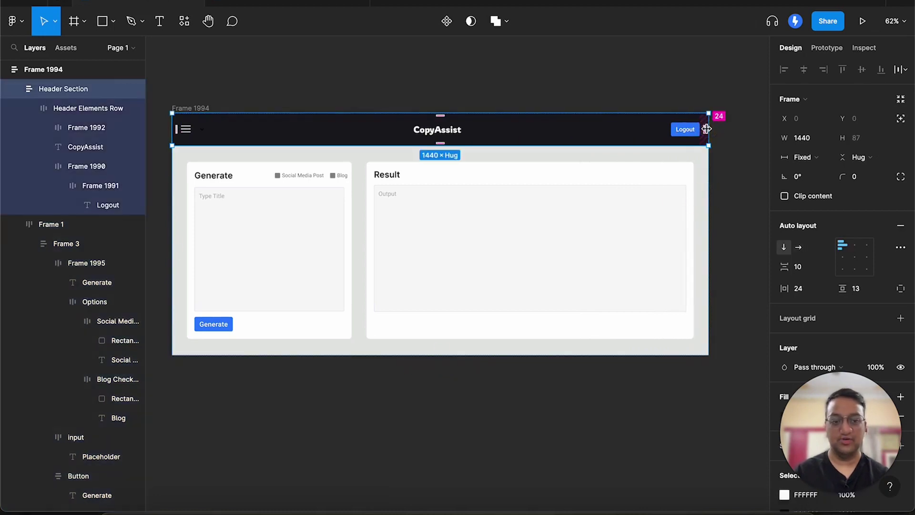
pyautogui.moveTo(706, 129)
pyautogui.mouseDown()
pyautogui.moveTo(572, 126)
pyautogui.moveTo(716, 123)
pyautogui.mouseUp()
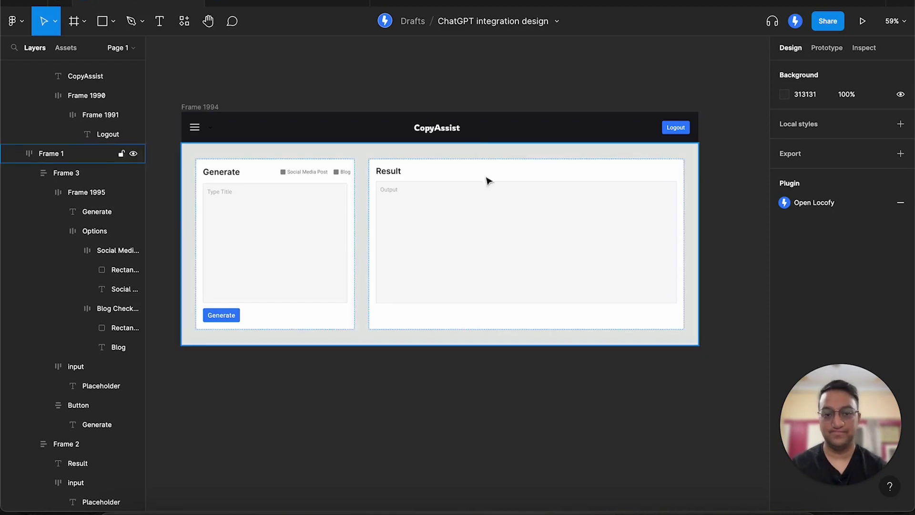
# Launch the Locofy plugin from the canvas context menu and move its panel right
pyautogui.rightClick(462, 77)
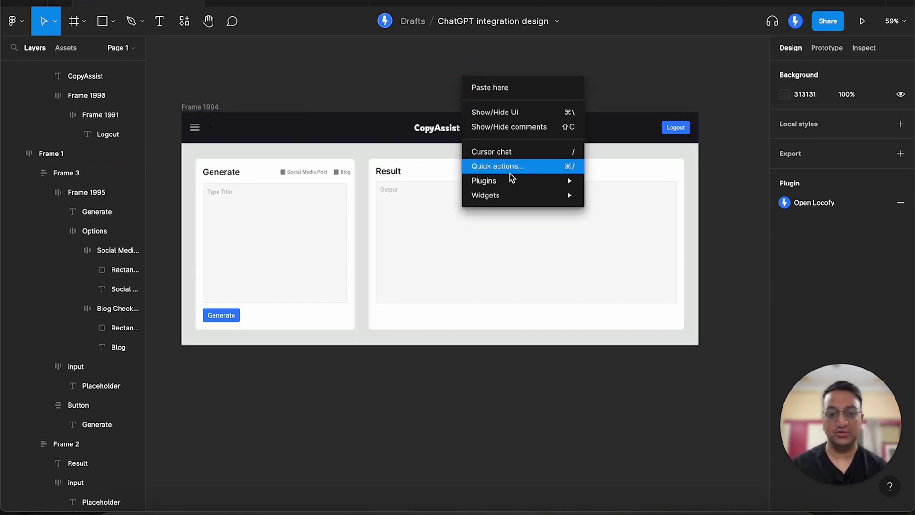
pyautogui.moveTo(512, 183)
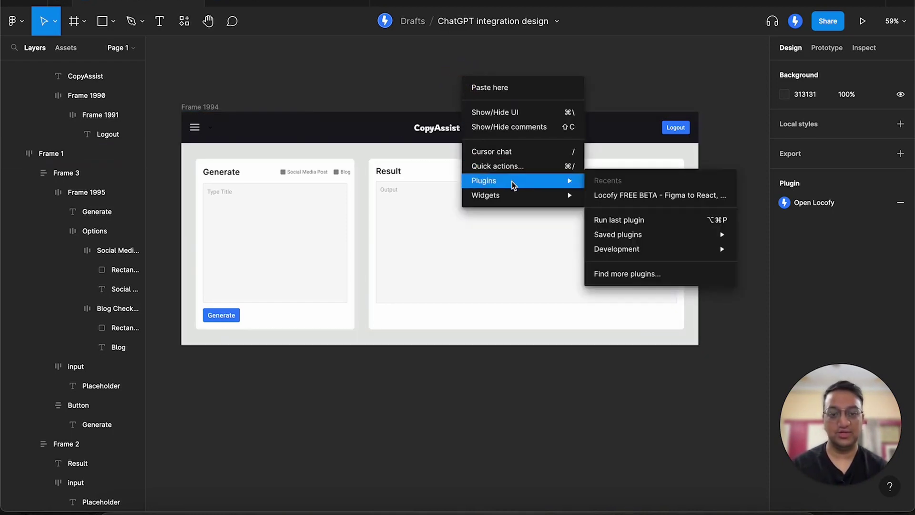
pyautogui.click(644, 196)
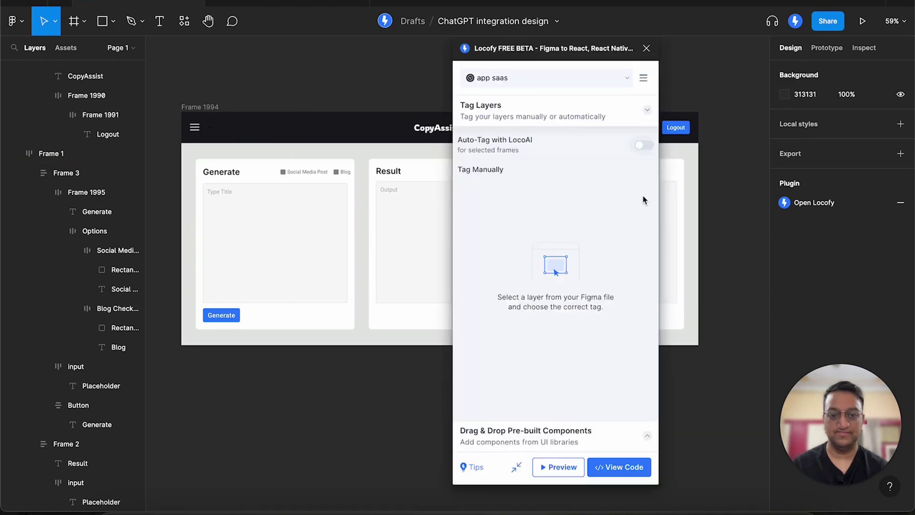
pyautogui.moveTo(584, 49); pyautogui.dragTo(616, 51)
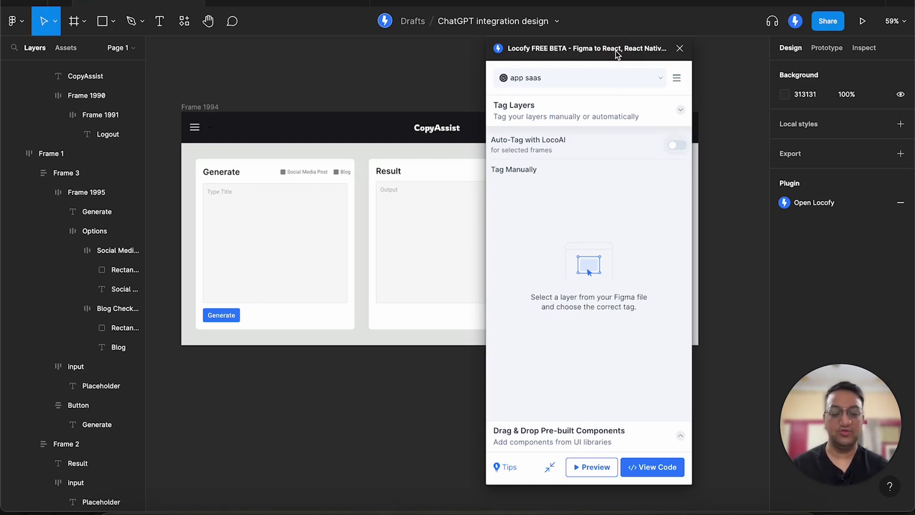
# Expand and collapse Drag & Drop Components, then select Frame 1 to check its tag
pyautogui.click(536, 431)
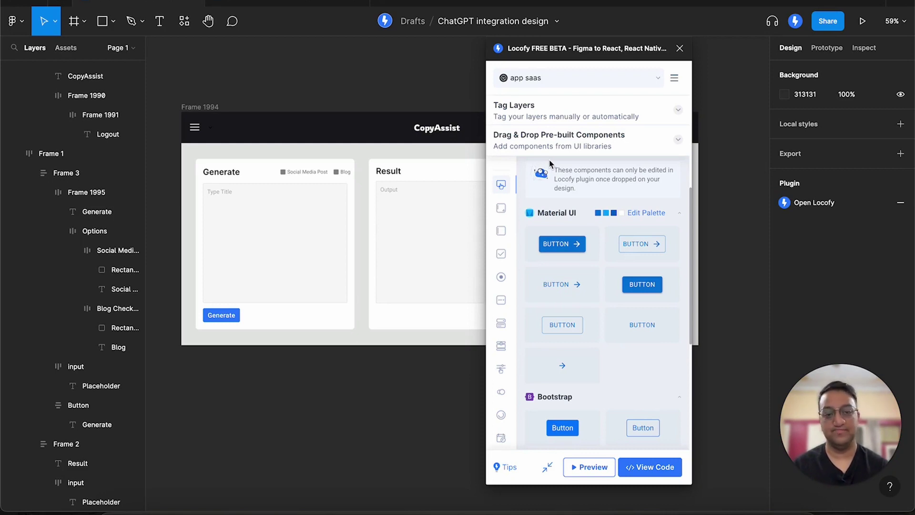
pyautogui.click(551, 136)
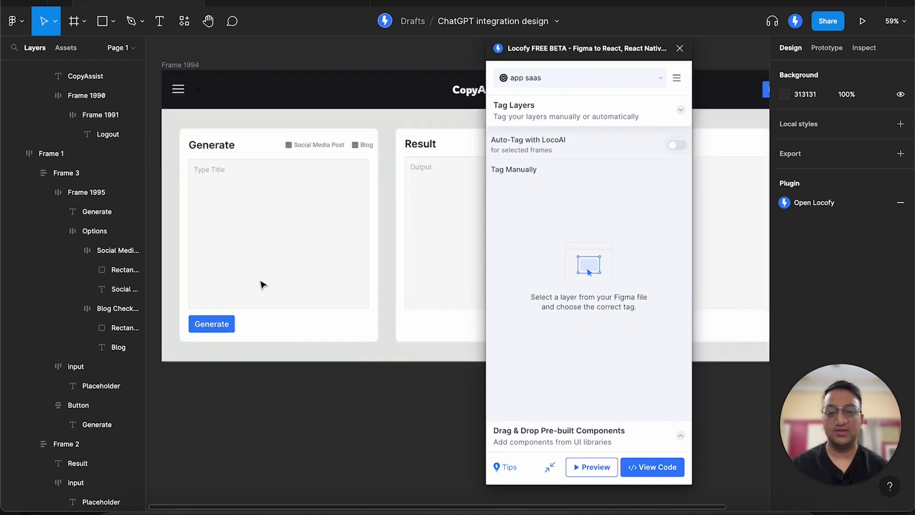
pyautogui.scroll(5, 261, 284)
pyautogui.hscroll(-3, 271, 305)
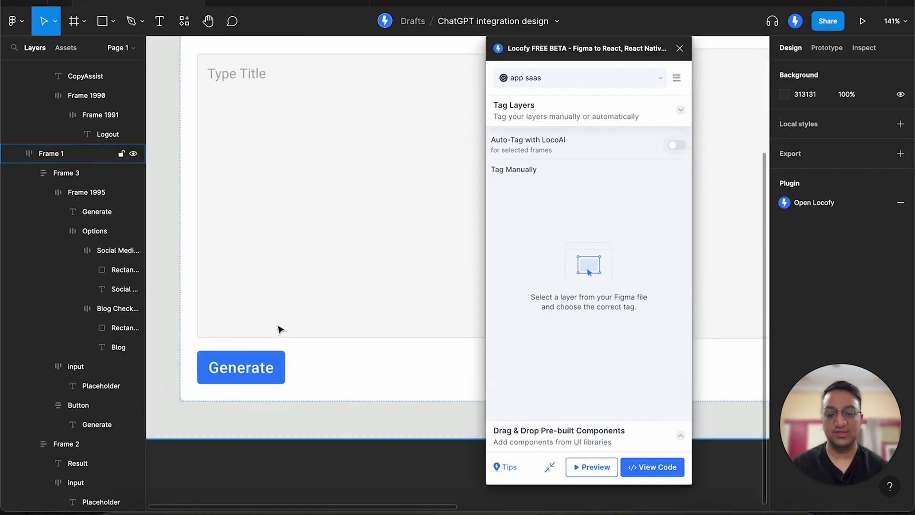
pyautogui.click(227, 376)
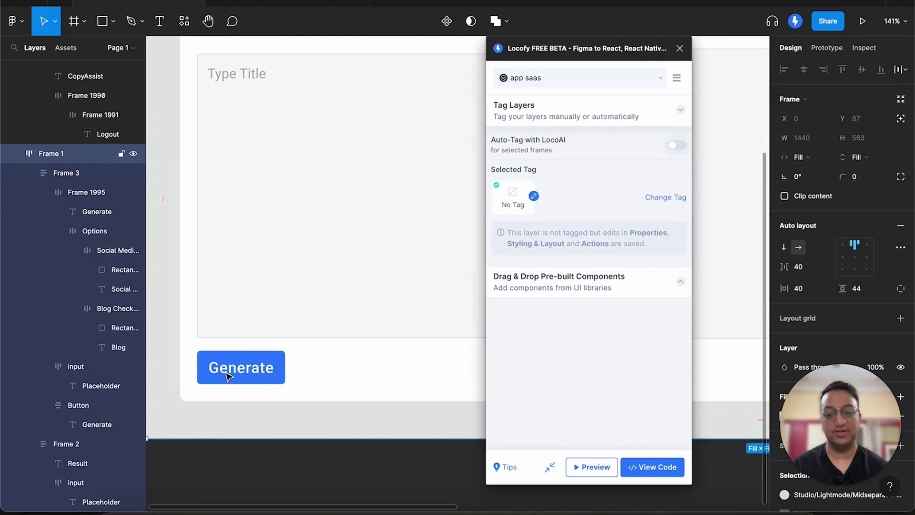
pyautogui.scroll(-3, 309, 247)
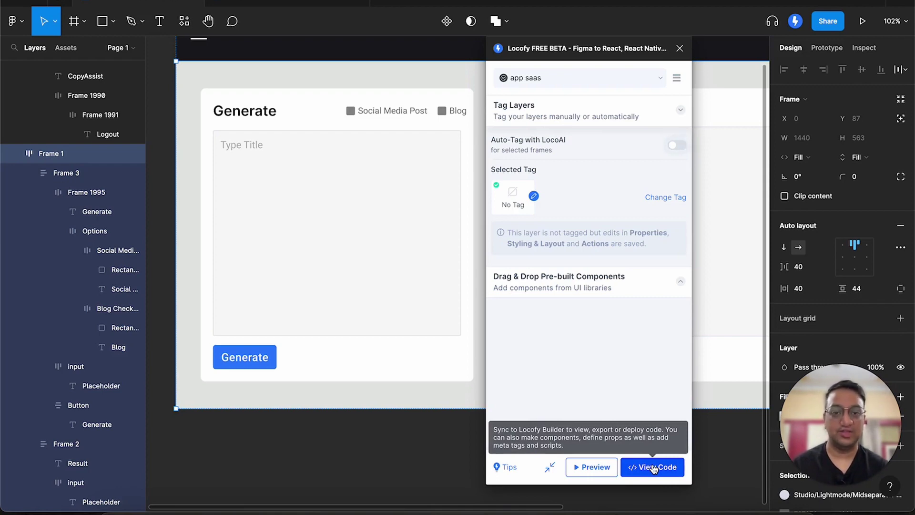
# Open Locofy's responsive preview, resize its width, and click the Blog checkbox
pyautogui.click(605, 468)
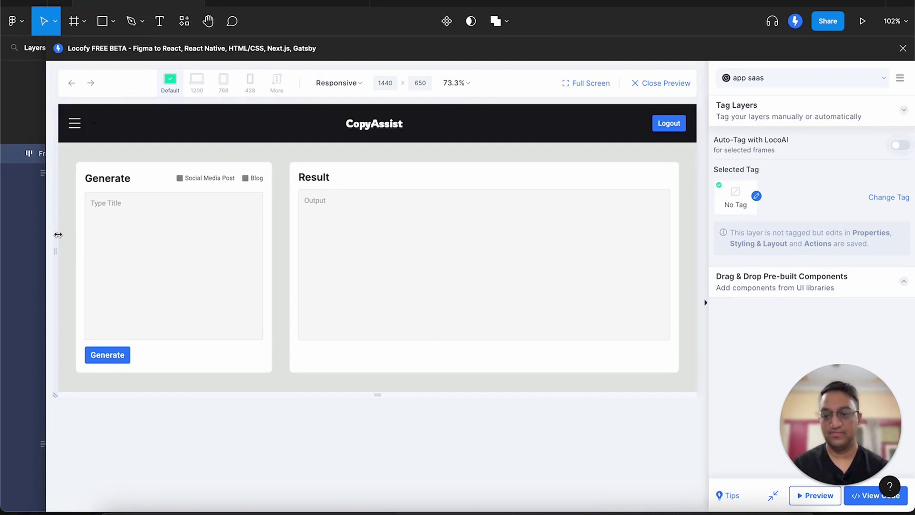
pyautogui.moveTo(58, 235)
pyautogui.mouseDown()
pyautogui.moveTo(196, 245)
pyautogui.moveTo(58, 248)
pyautogui.mouseUp()
pyautogui.click(245, 182)
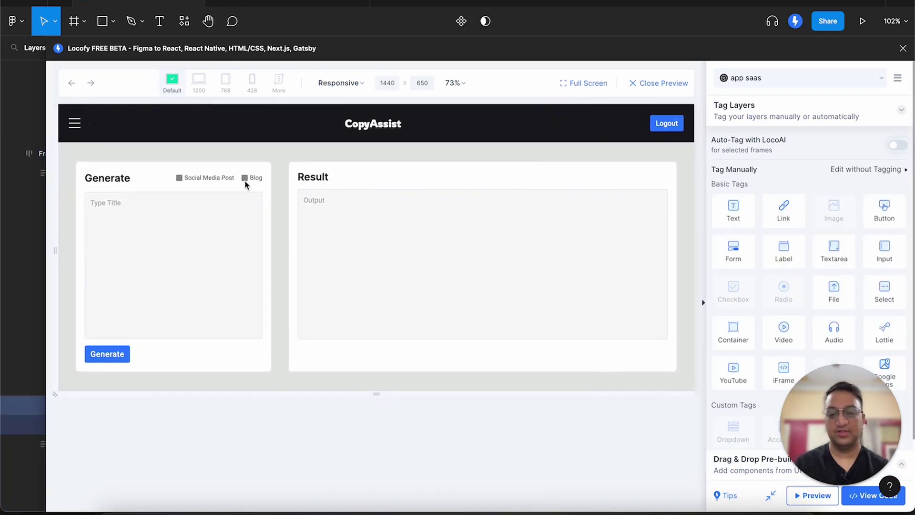
pyautogui.moveTo(55, 251)
pyautogui.mouseDown()
pyautogui.moveTo(81, 252)
pyautogui.moveTo(58, 251)
pyautogui.mouseUp()
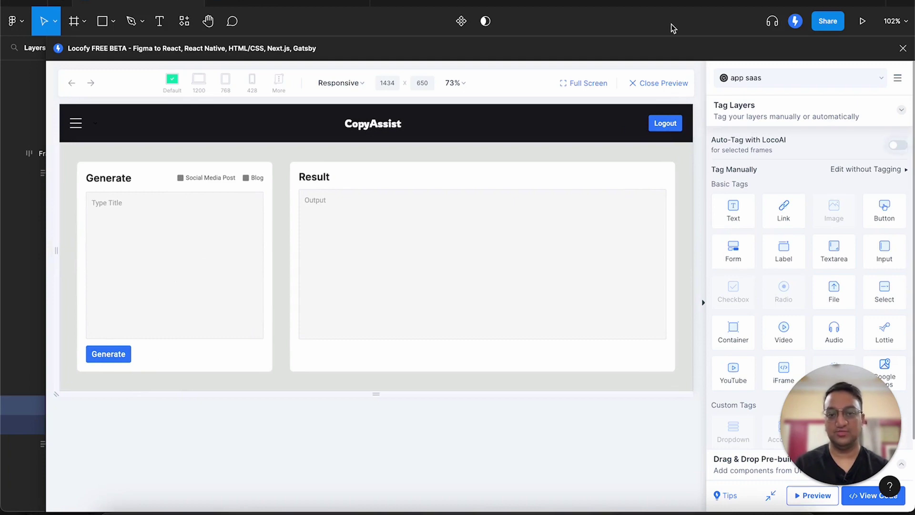
# Close the Locofy preview and move the plugin panel off the Layers list
pyautogui.click(653, 167)
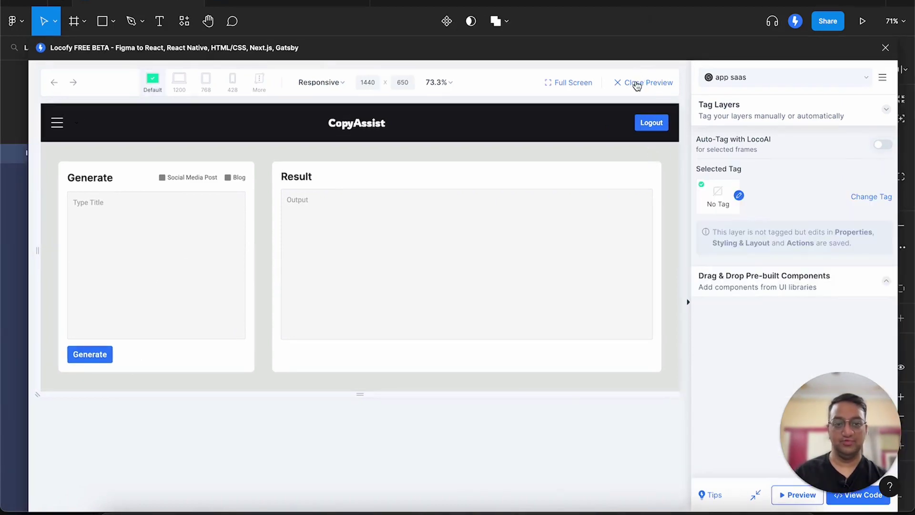
pyautogui.click(630, 83)
pyautogui.moveTo(67, 51); pyautogui.dragTo(598, 77)
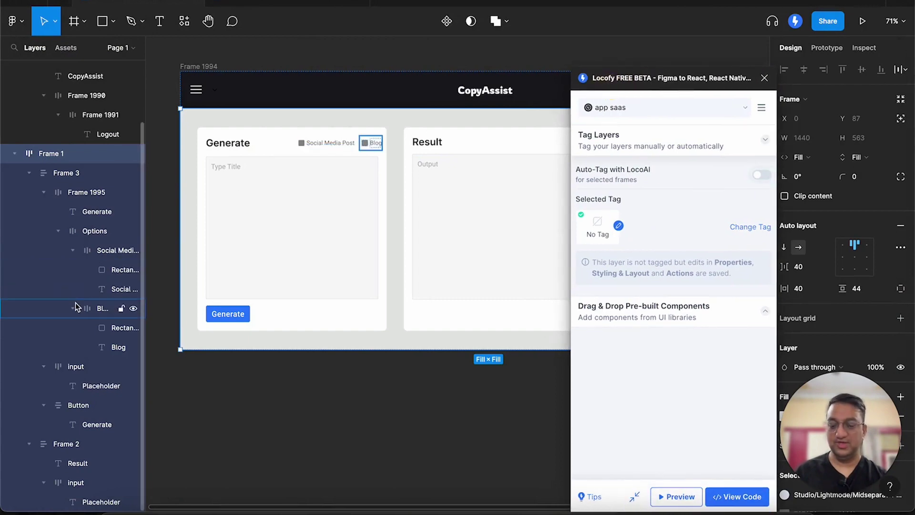
# Tag the Generate button as a Button with no UI library, then review Styling & Layout and Actions
pyautogui.click(76, 406)
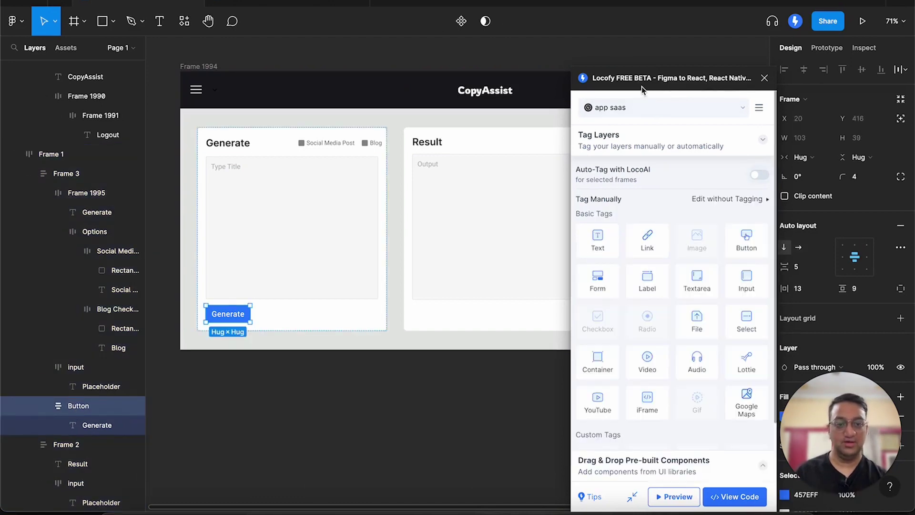
pyautogui.moveTo(642, 87); pyautogui.dragTo(625, 56)
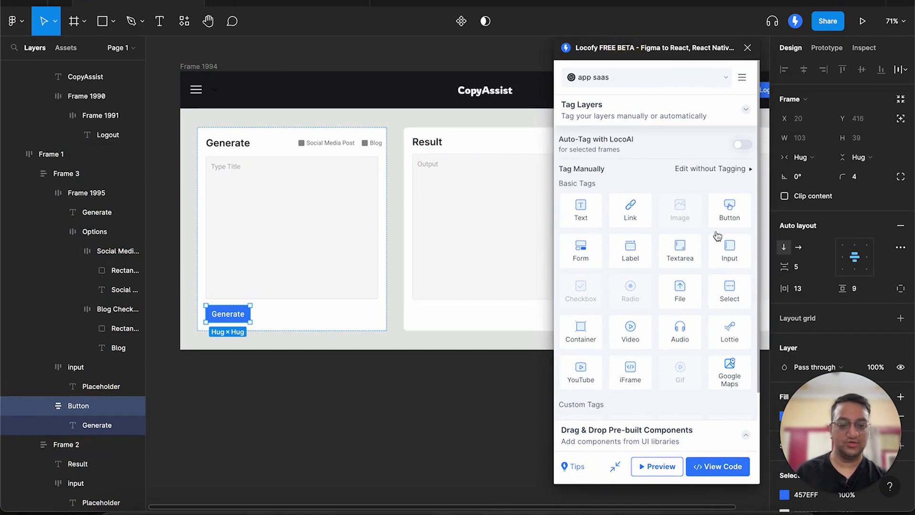
pyautogui.click(729, 210)
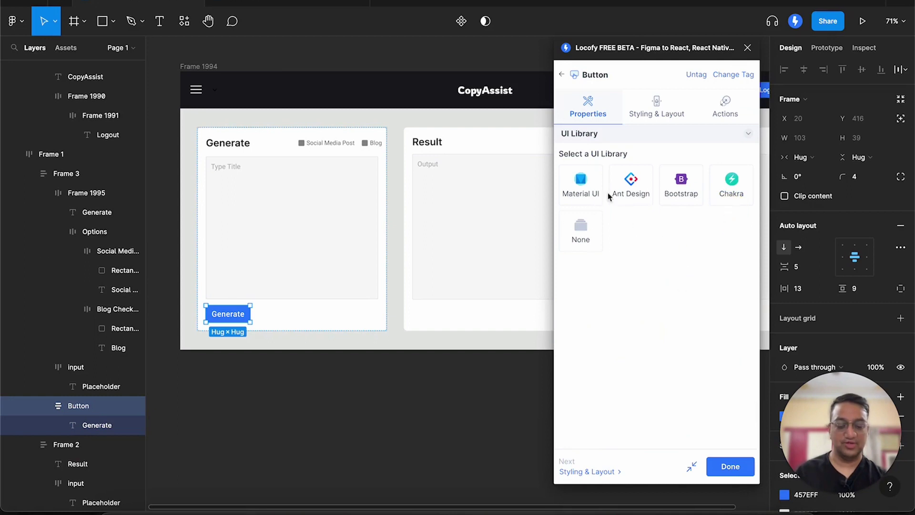
pyautogui.click(582, 234)
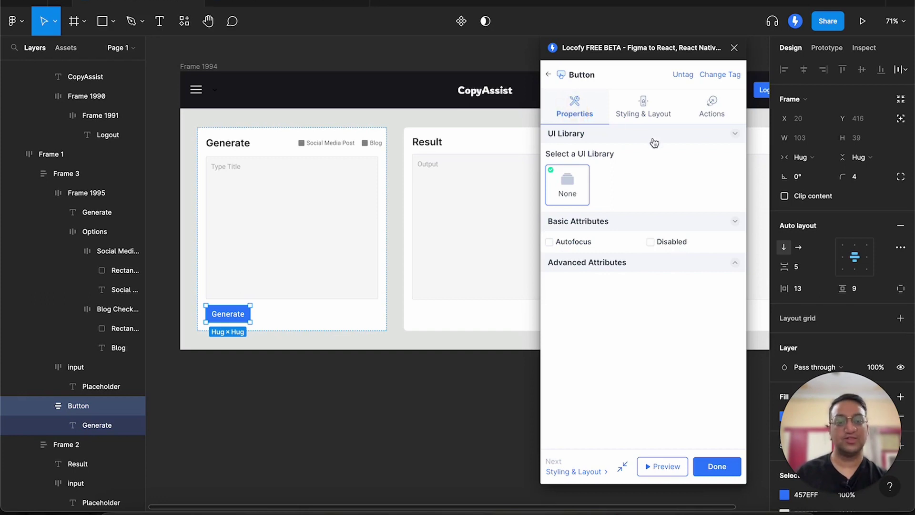
pyautogui.click(644, 114)
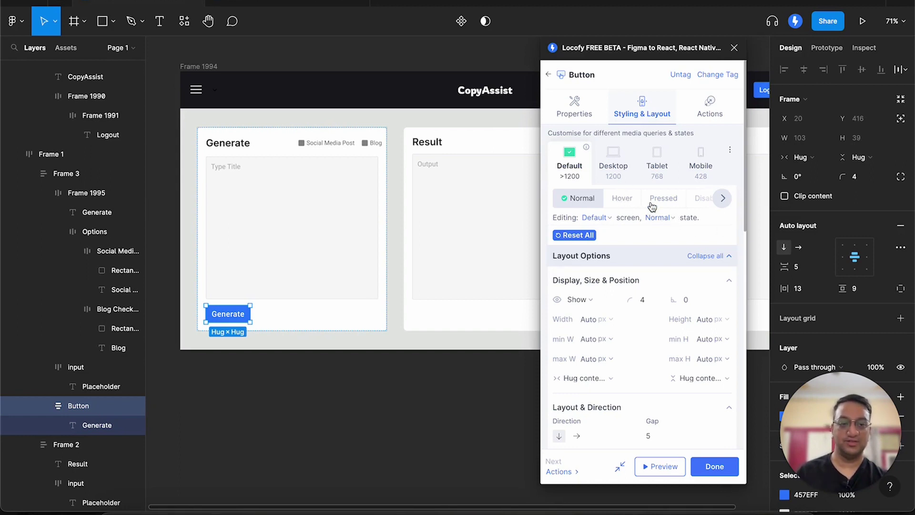
pyautogui.click(713, 107)
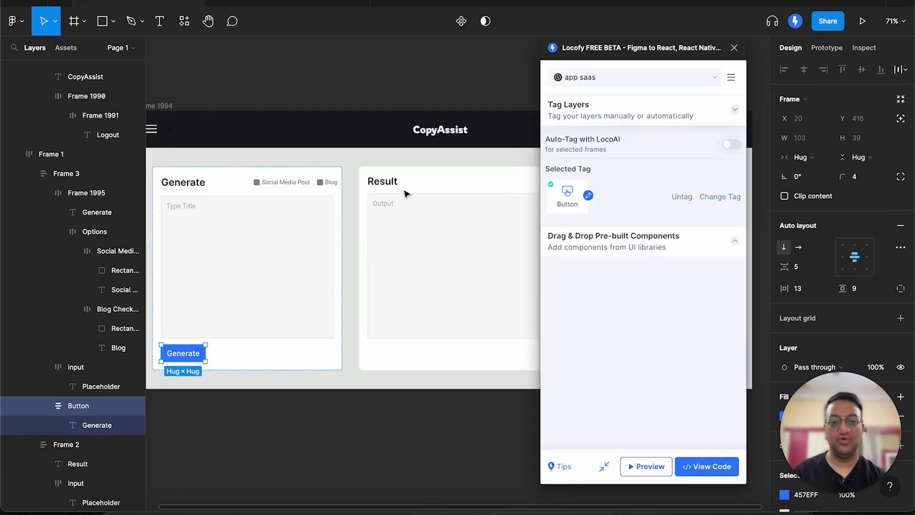
# Tag the Type Title input as a Textarea, library None, keeping 'Type Title' as placeholder
pyautogui.hscroll(-3, 404, 193)
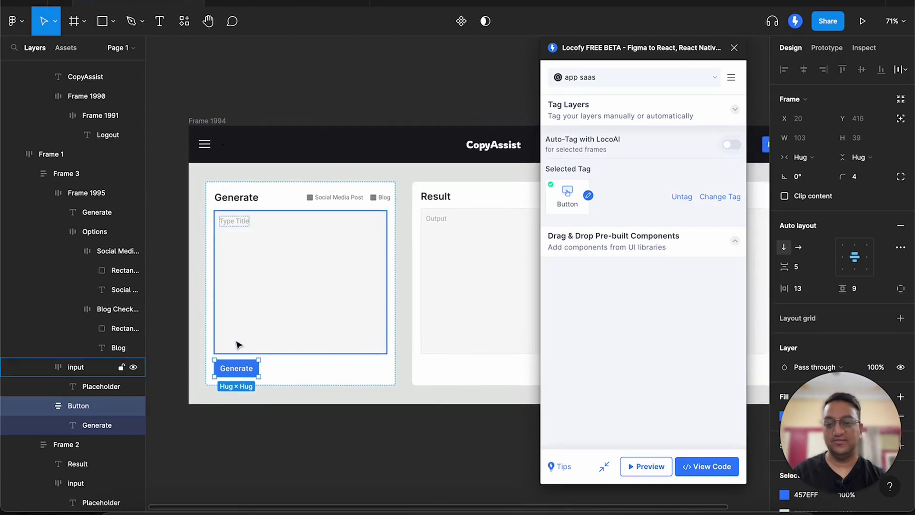
pyautogui.scroll(5, 288, 235)
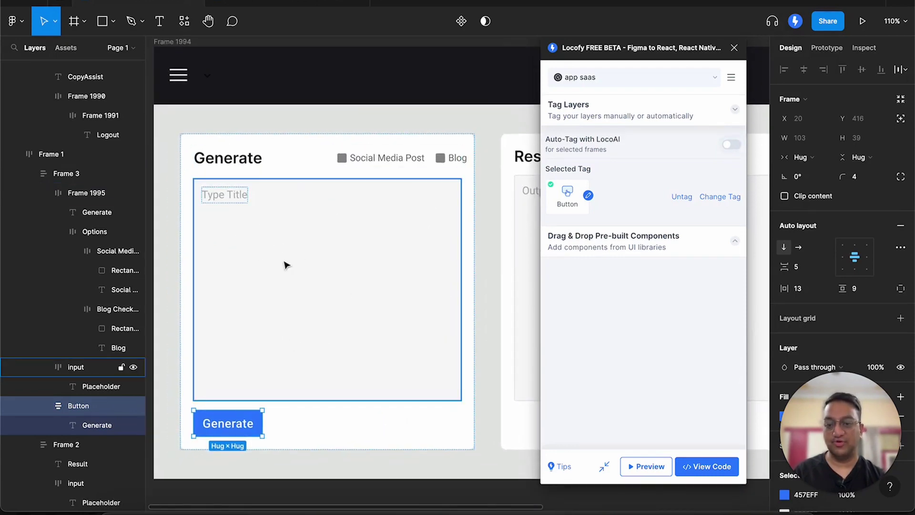
pyautogui.click(308, 255)
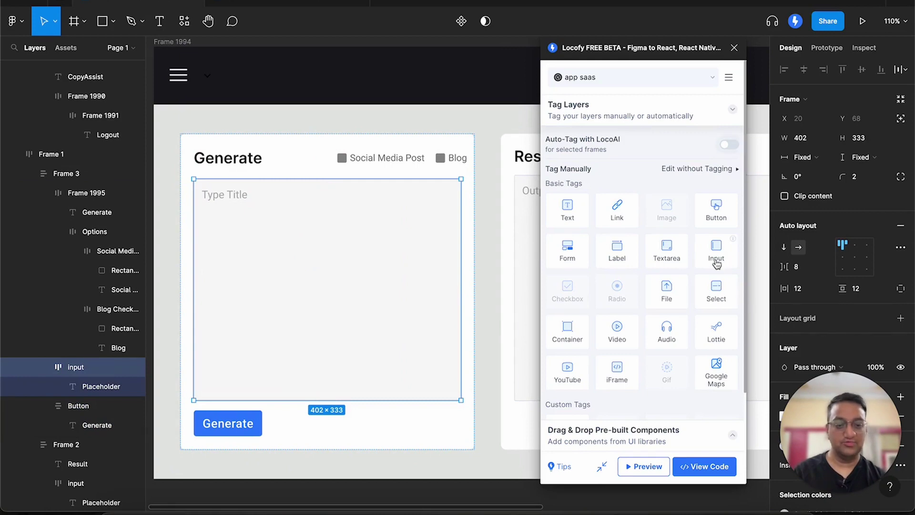
pyautogui.click(669, 263)
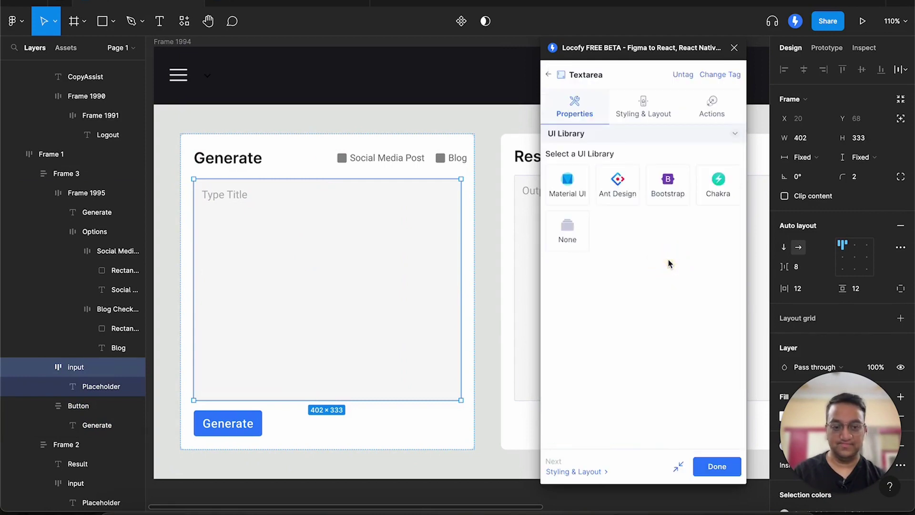
pyautogui.click(579, 242)
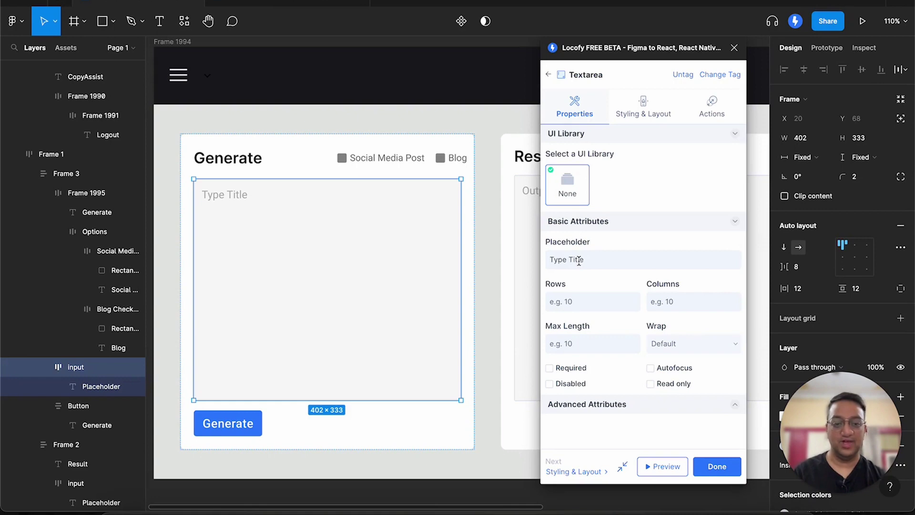
pyautogui.tripleClick(578, 261)
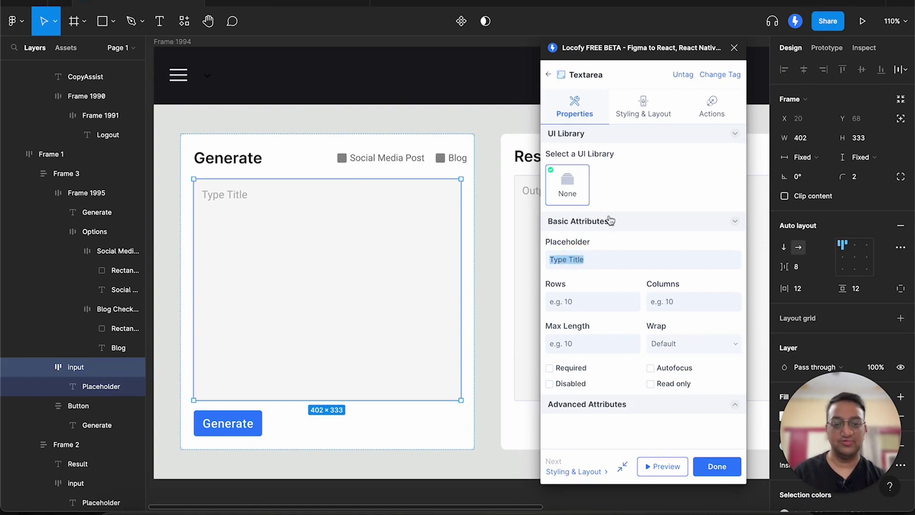
pyautogui.moveTo(622, 208)
pyautogui.click(596, 255)
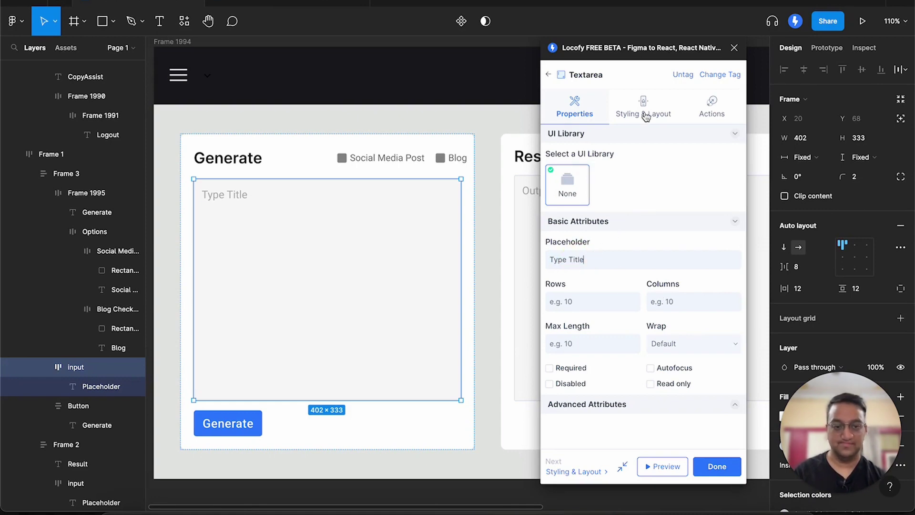
pyautogui.hscroll(5, 249, 272)
# Tag the Output box inside the Result panel as a Textarea with no UI library
pyautogui.hscroll(3, 249, 273)
pyautogui.click(329, 259)
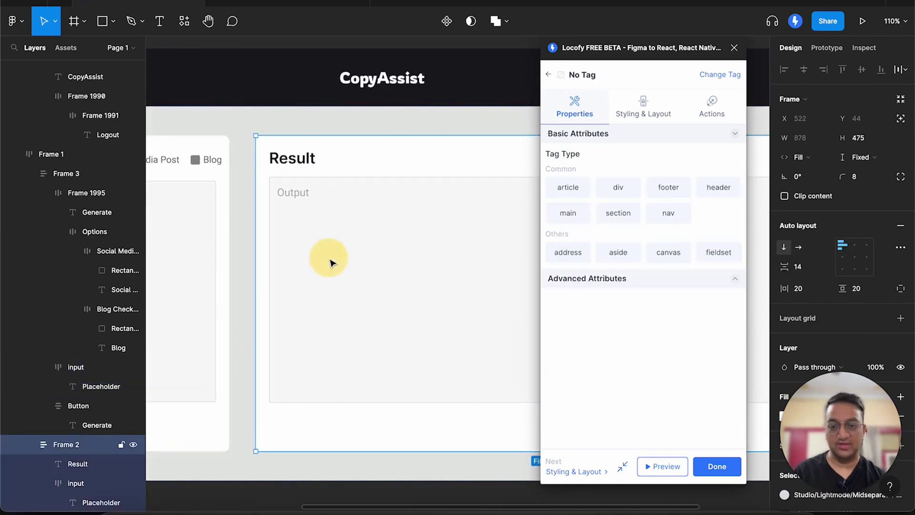
pyautogui.doubleClick(320, 274)
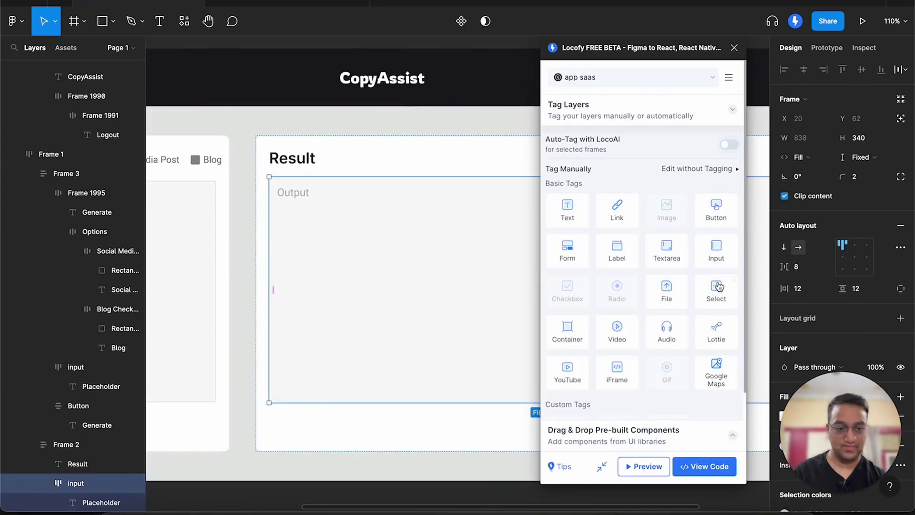
pyautogui.click(681, 259)
pyautogui.click(589, 240)
pyautogui.hscroll(-8, 410, 267)
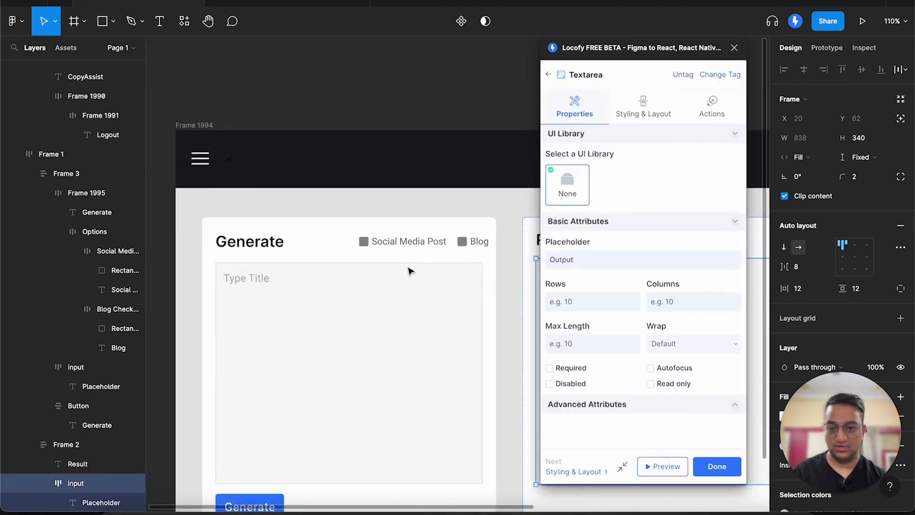
# Tag the Social Media Post and Blog squares as Checkboxes with no UI library
pyautogui.click(381, 176)
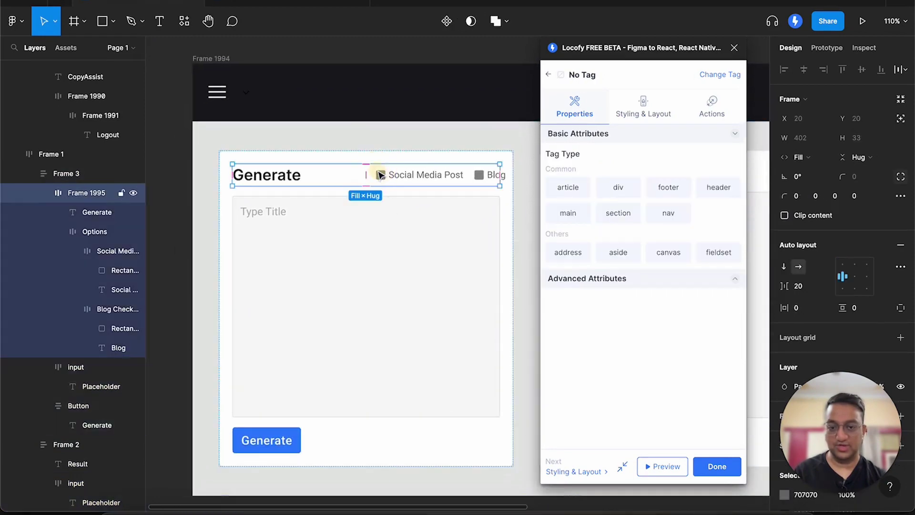
pyautogui.click(384, 177)
pyautogui.click(384, 177)
pyautogui.click(381, 175)
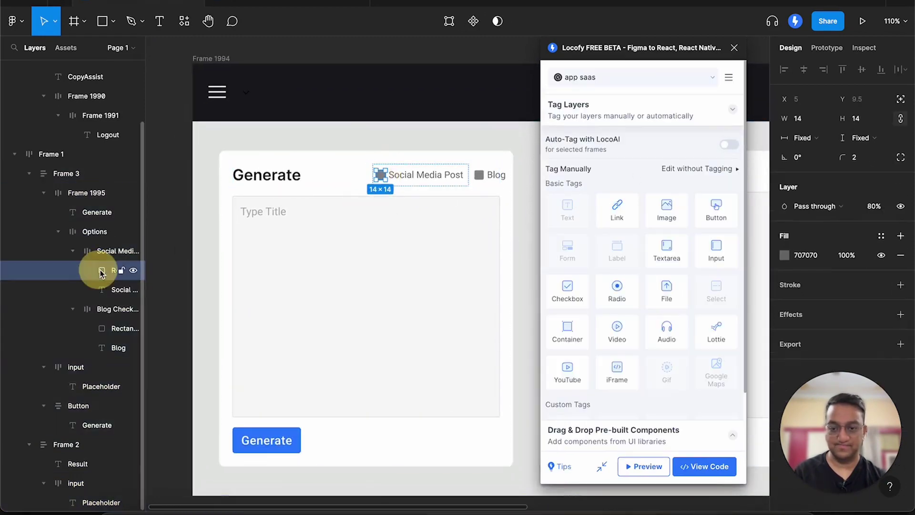
pyautogui.click(580, 293)
pyautogui.click(568, 234)
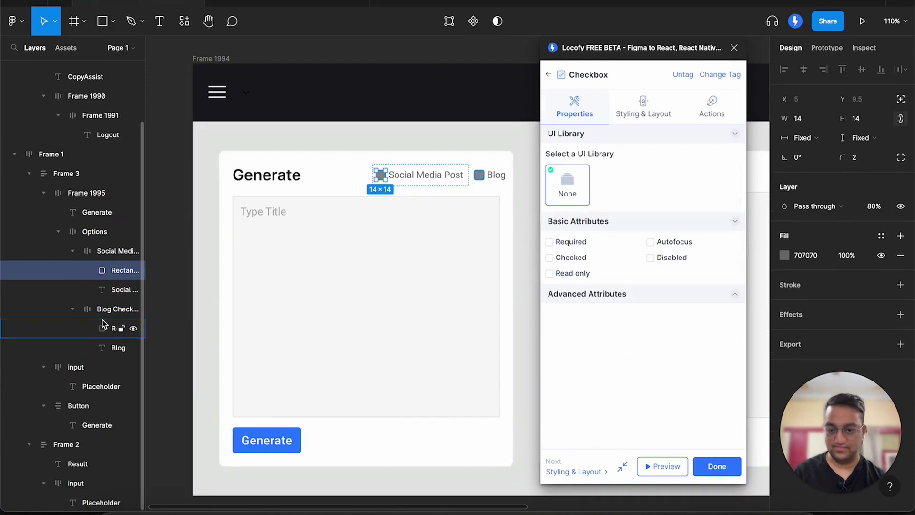
pyautogui.click(117, 328)
pyautogui.click(567, 294)
pyautogui.click(567, 232)
# Tag the Logout frame in the header as a Button with no UI library
pyautogui.hscroll(3, 408, 261)
pyautogui.scroll(5, 409, 262)
pyautogui.click(444, 167)
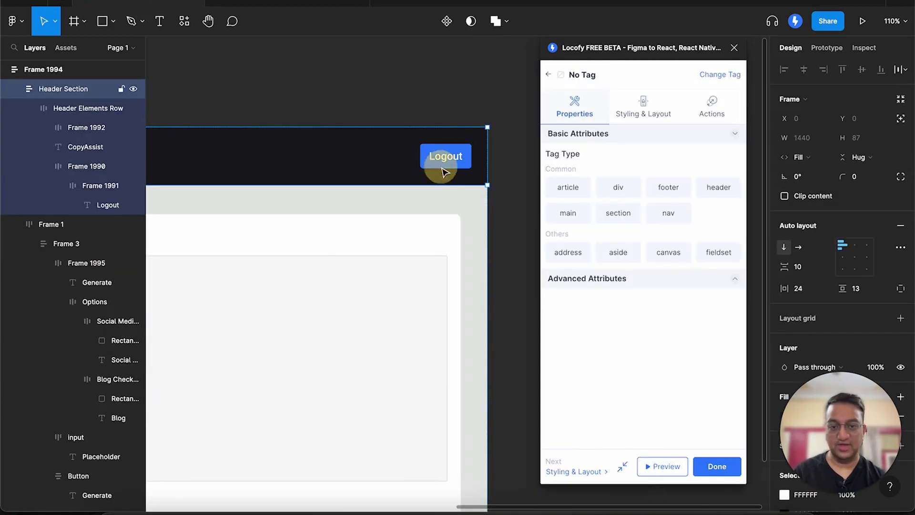
pyautogui.click(443, 166)
pyautogui.click(718, 229)
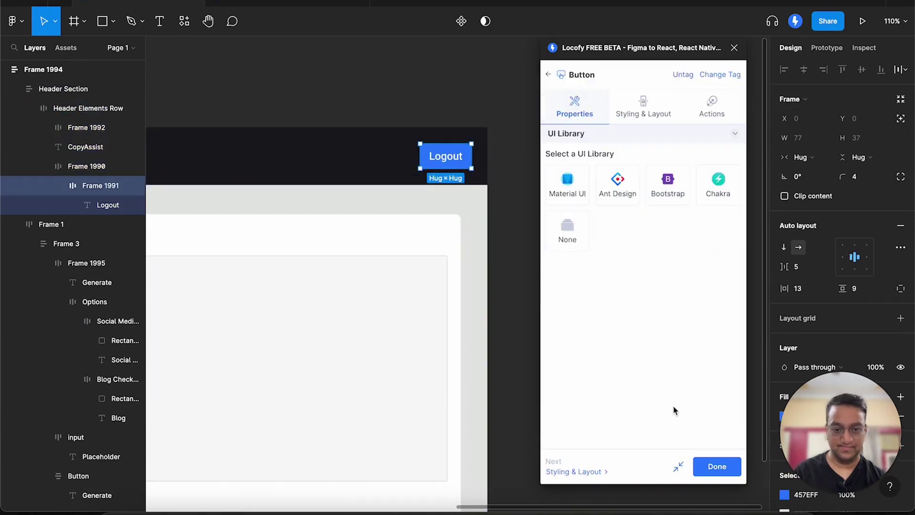
pyautogui.click(568, 241)
pyautogui.scroll(-3, 442, 344)
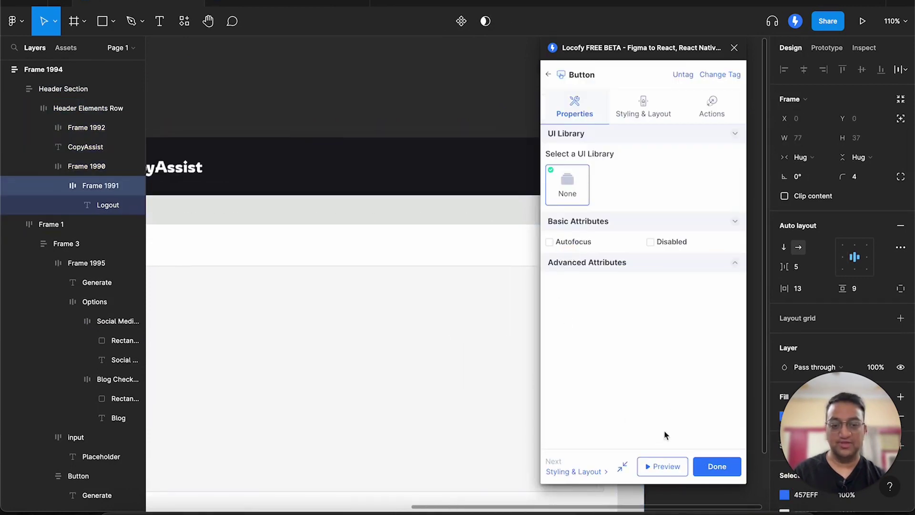
pyautogui.click(658, 466)
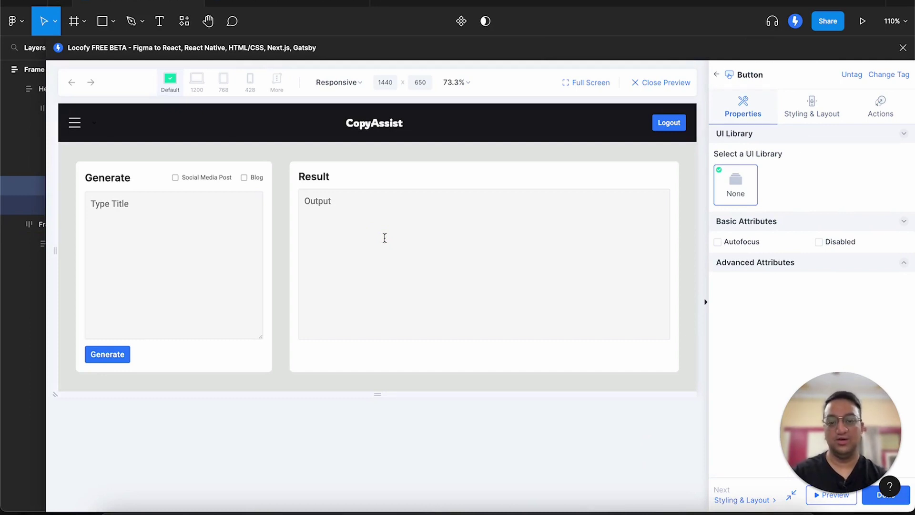
pyautogui.write('the')
pyautogui.press('BackSpace')
pyautogui.press('BackSpace')
pyautogui.press('BackSpace')
pyautogui.write('thi')
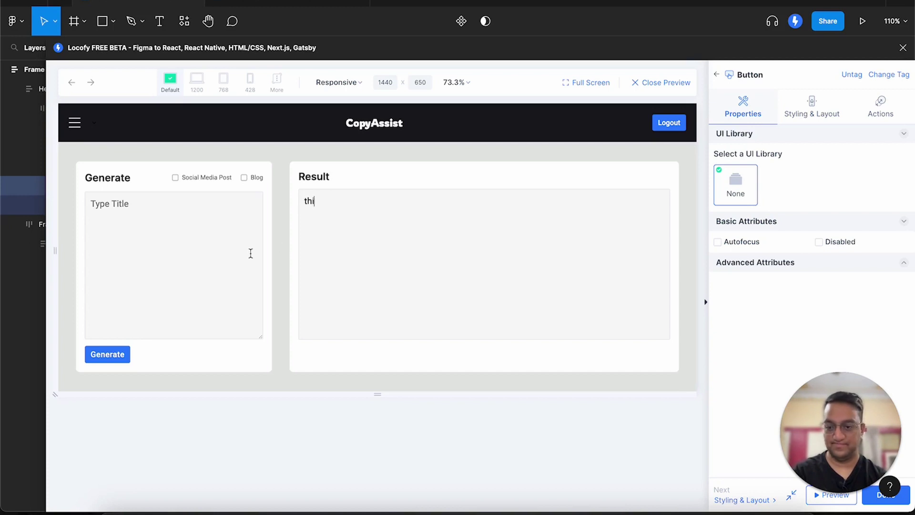
pyautogui.click(123, 355)
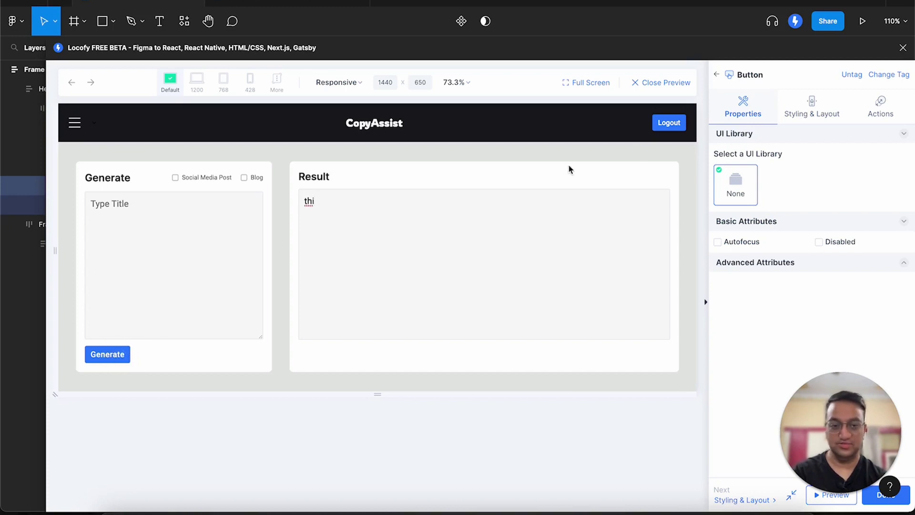
pyautogui.click(176, 180)
pyautogui.click(244, 178)
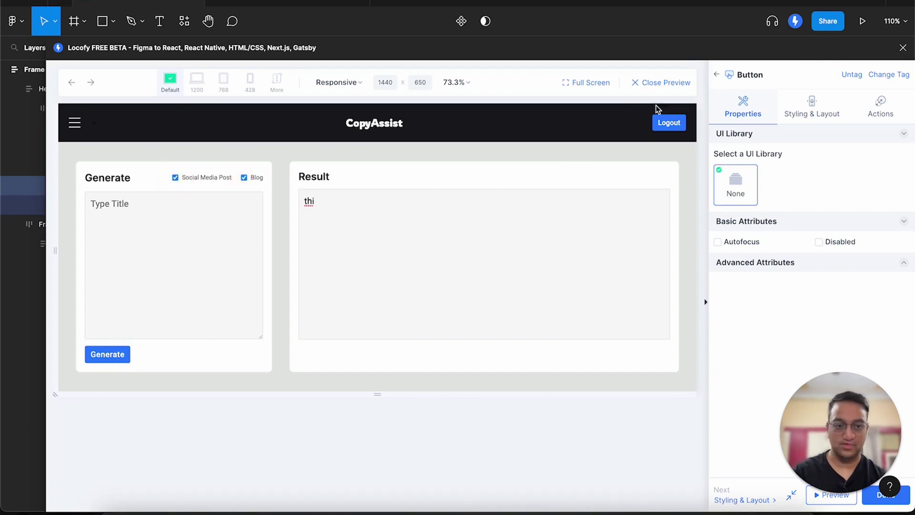
pyautogui.moveTo(57, 189); pyautogui.dragTo(93, 200)
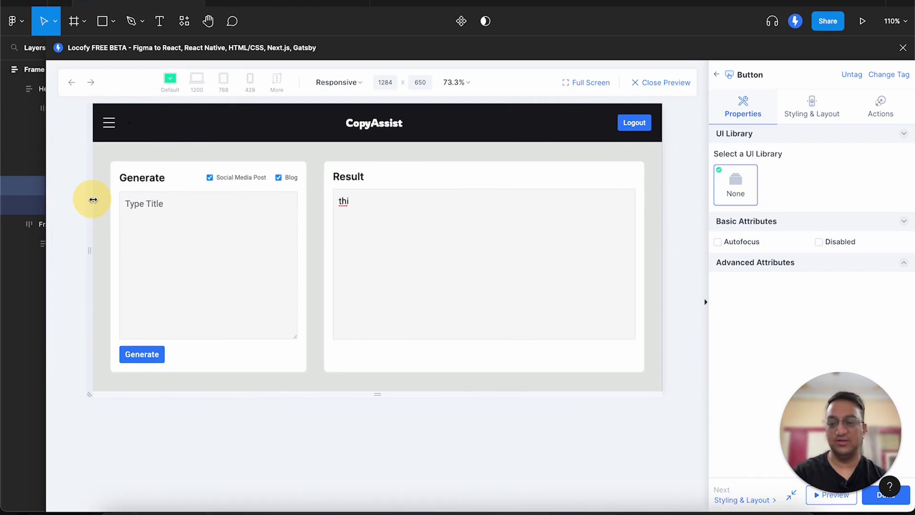
pyautogui.moveTo(93, 200); pyautogui.dragTo(114, 215)
pyautogui.click(648, 83)
pyautogui.moveTo(122, 49); pyautogui.dragTo(559, 48)
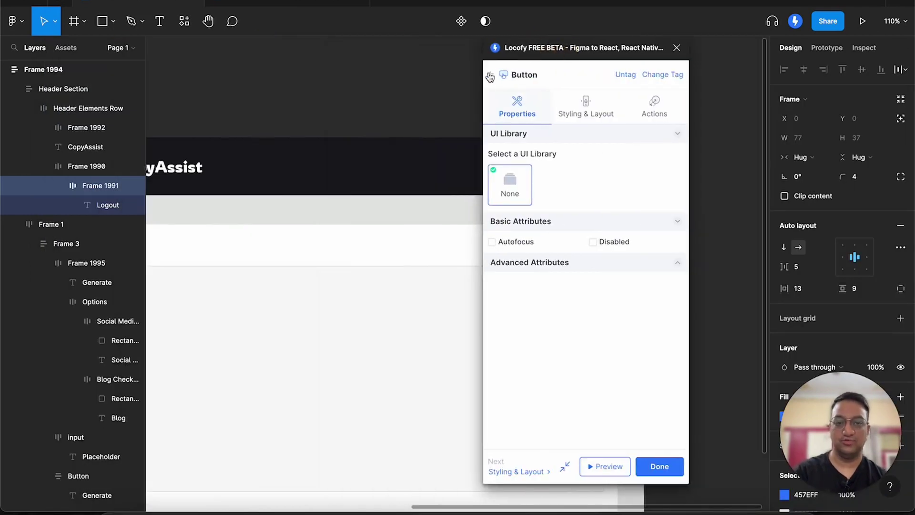
# Set Frame 1's layout direction to vertical for the Tablet 768 breakpoint in Styling & Layout
pyautogui.scroll(-3, 45, 210)
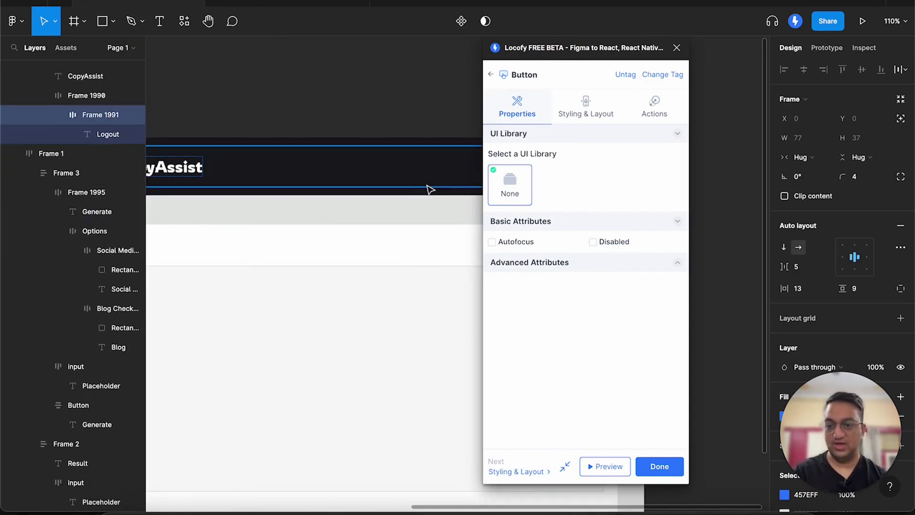
pyautogui.scroll(-5, 429, 189)
pyautogui.hscroll(-3, 311, 190)
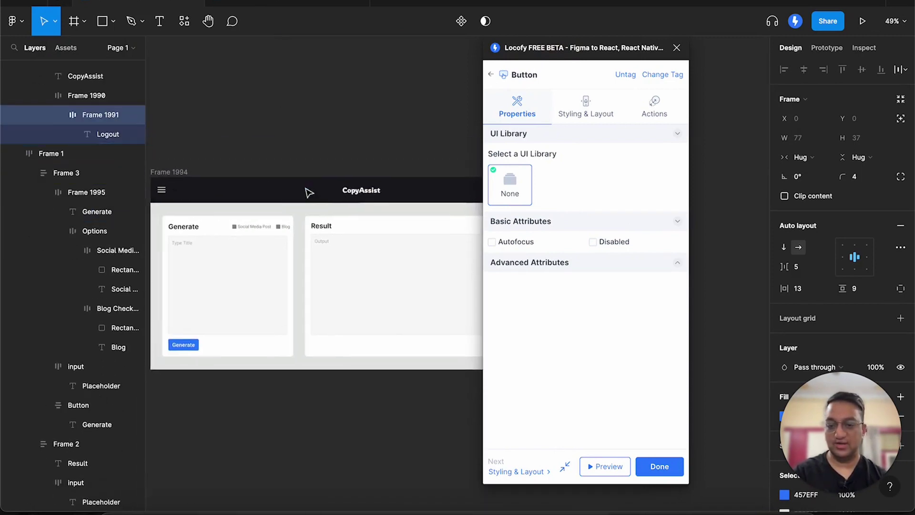
pyautogui.click(168, 223)
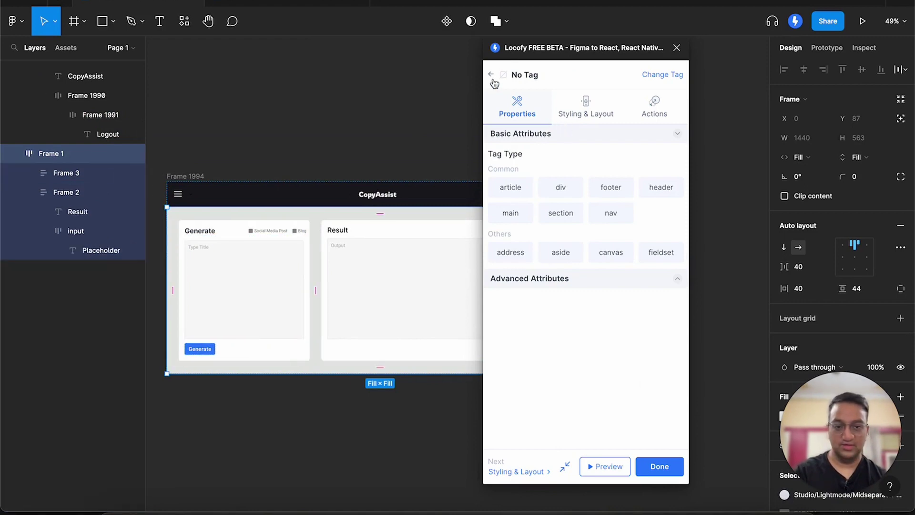
pyautogui.click(581, 114)
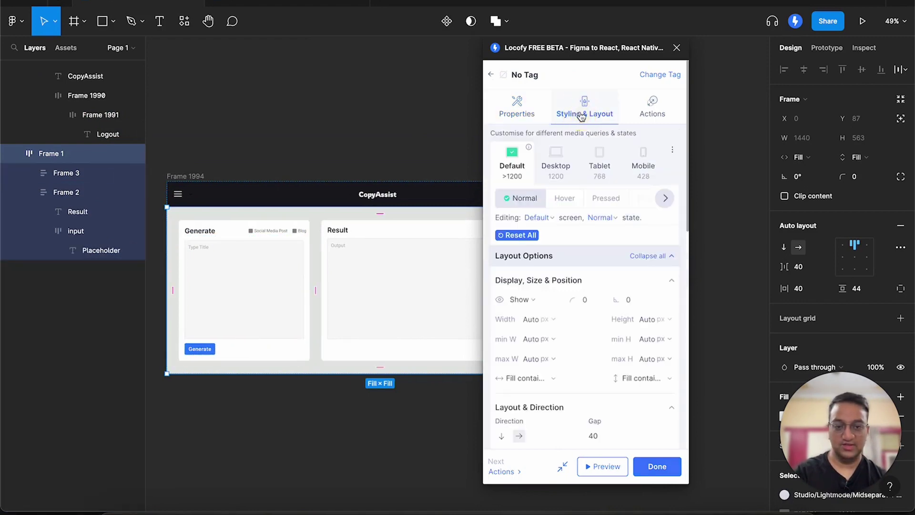
pyautogui.click(600, 171)
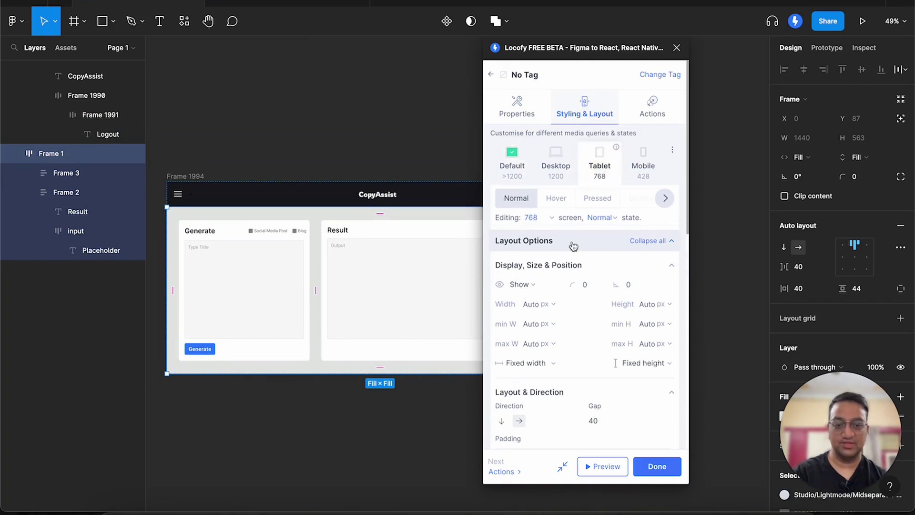
pyautogui.scroll(-4, 566, 262)
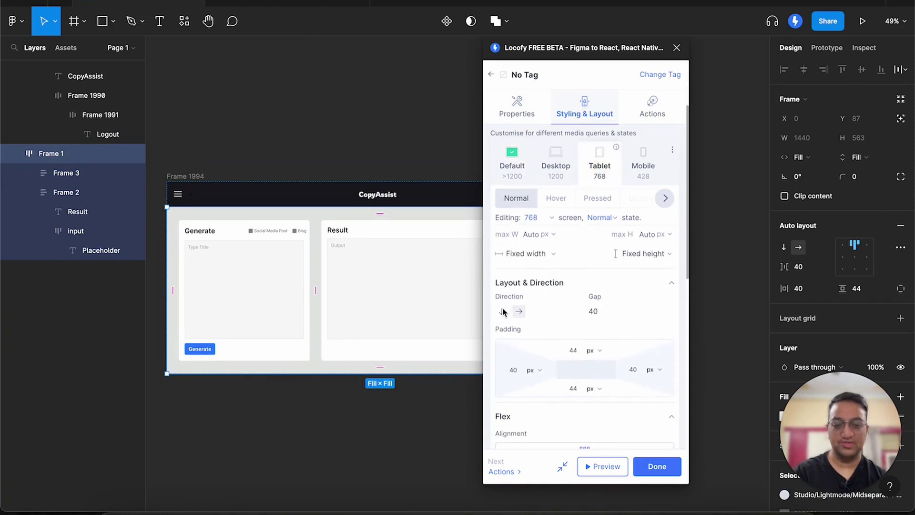
pyautogui.click(502, 314)
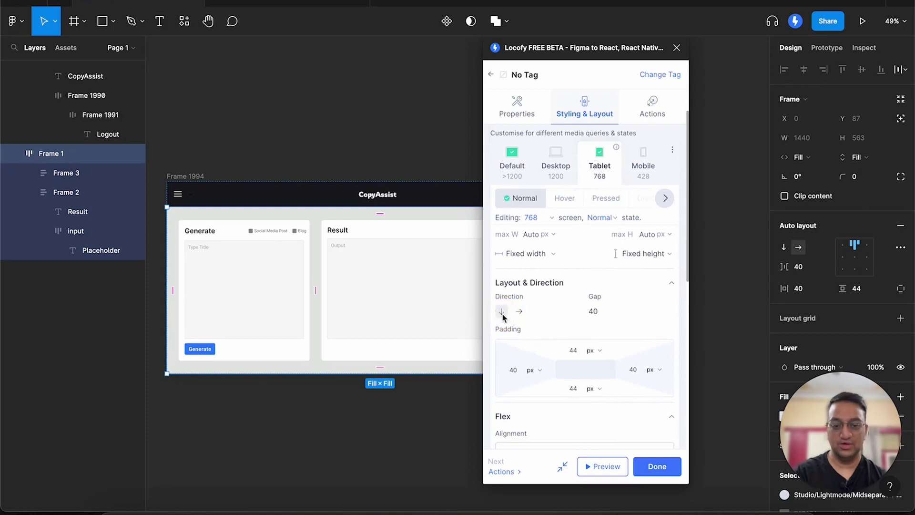
# Open the Locofy preview and narrow it to 658 × 650 to check the stacked cards
pyautogui.click(599, 466)
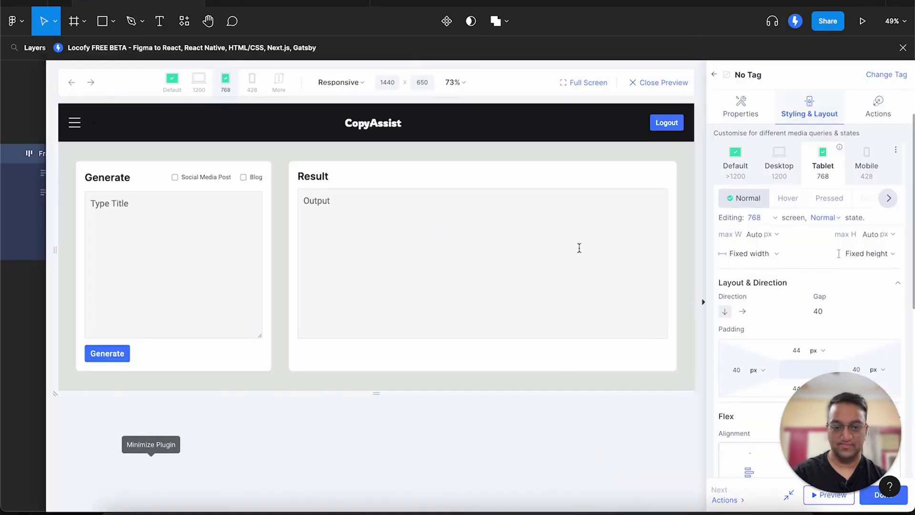
pyautogui.moveTo(57, 243); pyautogui.dragTo(228, 265)
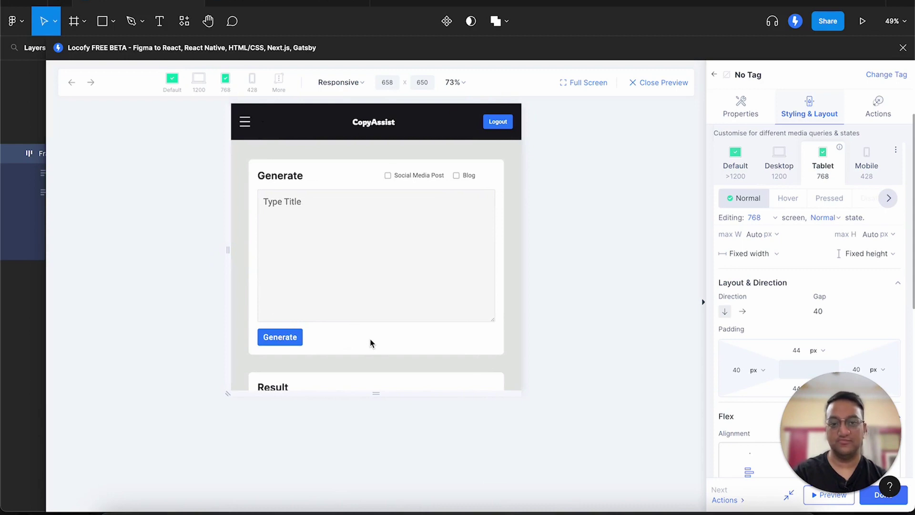
# Close the preview and select the Generate button's Button layer inside Frame 3
pyautogui.click(664, 84)
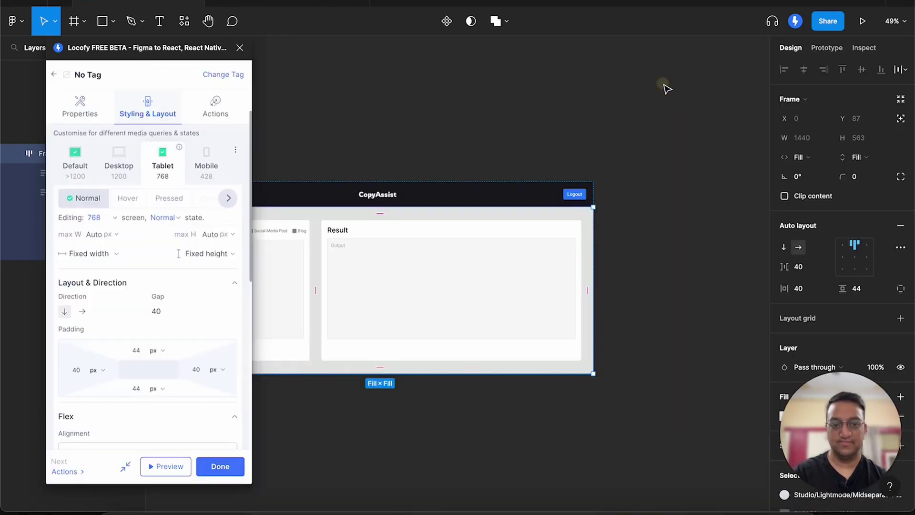
pyautogui.moveTo(148, 48); pyautogui.dragTo(488, 50)
pyautogui.click(29, 174)
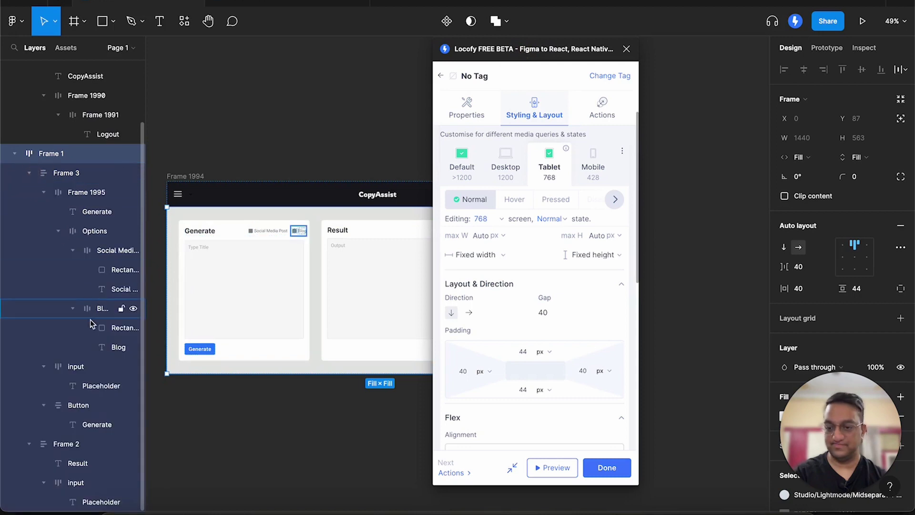
pyautogui.click(80, 404)
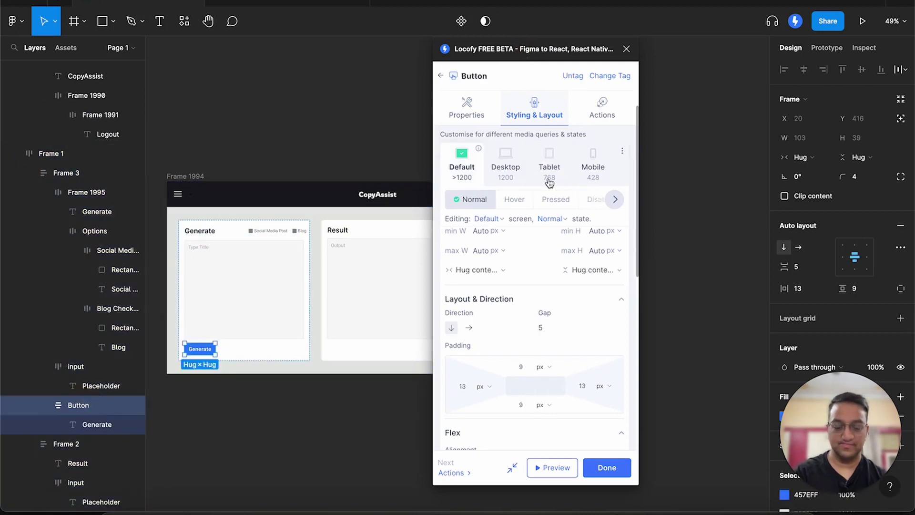
pyautogui.scroll(-3, 555, 176)
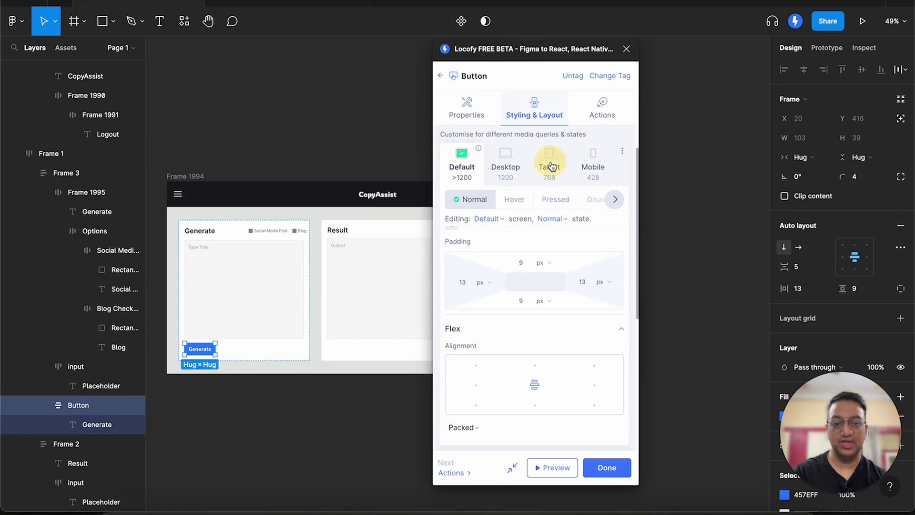
# Add a custom margin: auto CSS property at the Tablet 768 breakpoint and preview it
pyautogui.click(551, 172)
pyautogui.scroll(-5, 508, 311)
pyautogui.click(477, 431)
pyautogui.click(474, 434)
pyautogui.write('margin')
pyautogui.click(469, 74)
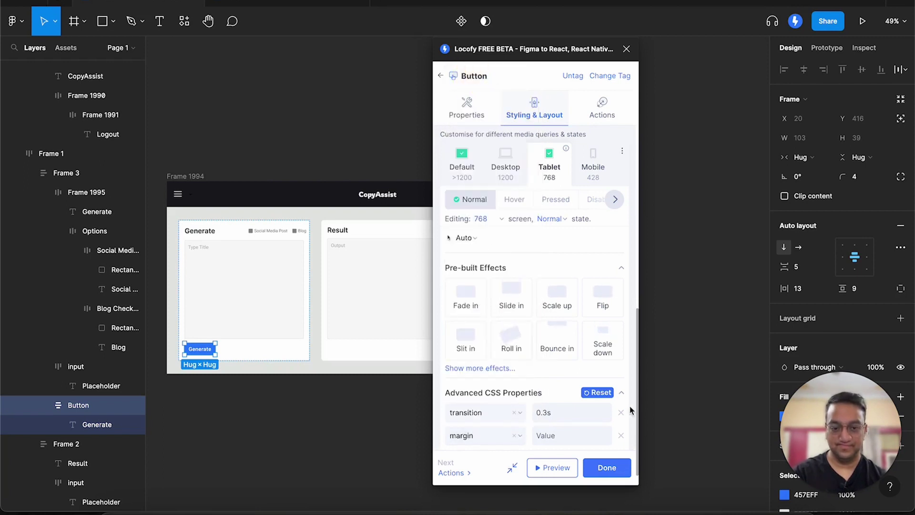
pyautogui.click(584, 434)
pyautogui.write('auto')
pyautogui.click(566, 467)
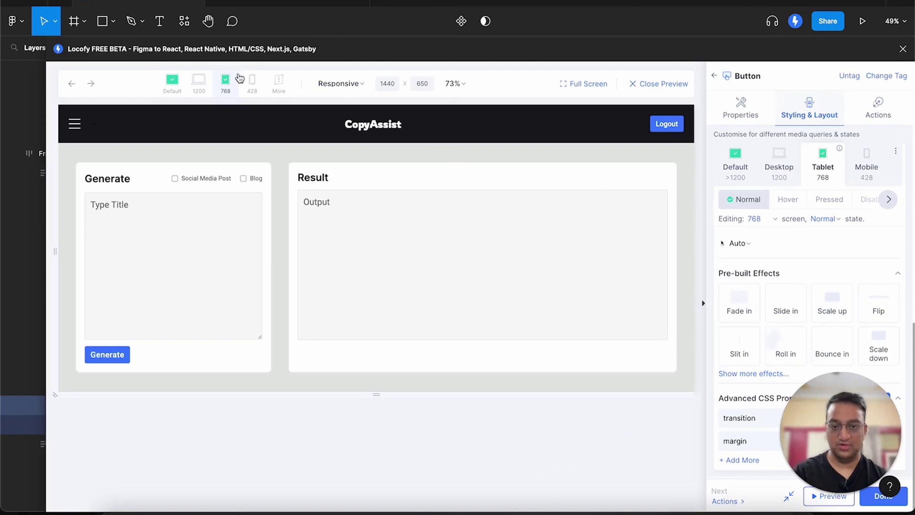
# Check the preview at 768 tablet and 428 mobile widths, then narrow it to 458 px
pyautogui.click(225, 81)
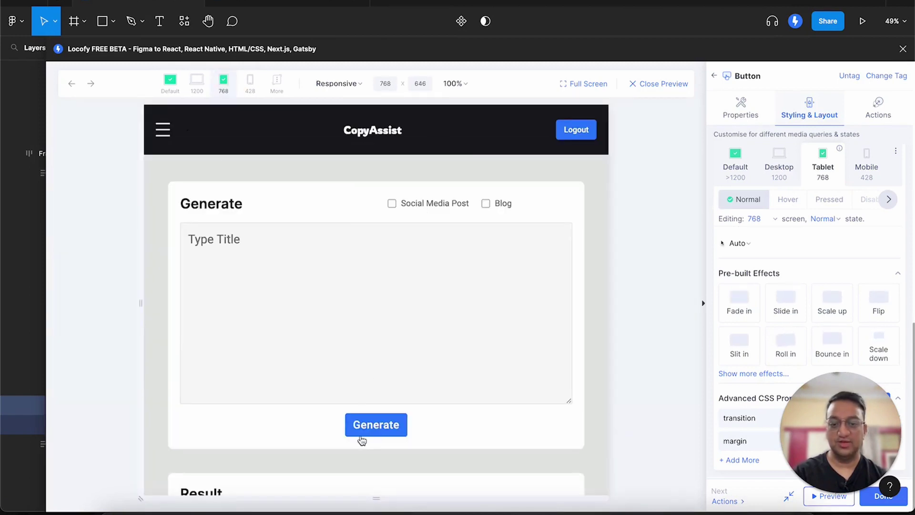
pyautogui.scroll(-3, 374, 433)
pyautogui.scroll(2, 377, 435)
pyautogui.scroll(-2, 376, 435)
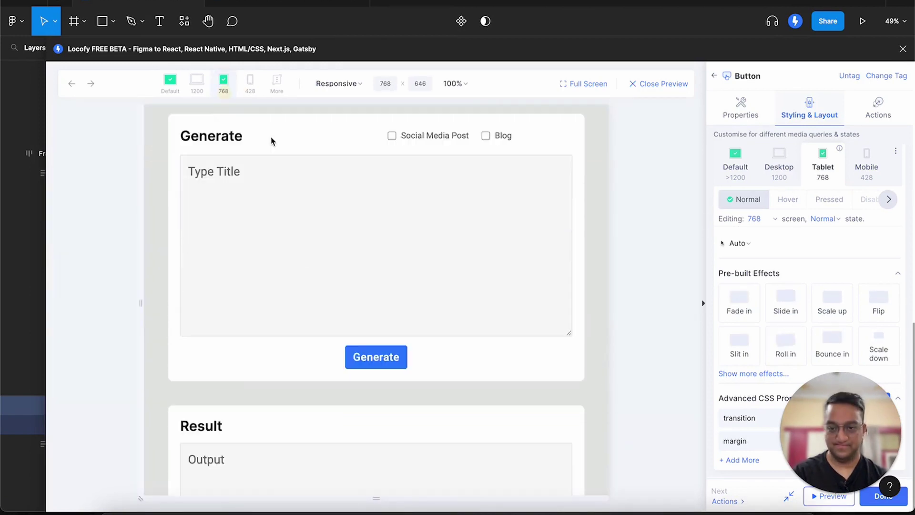
pyautogui.click(247, 82)
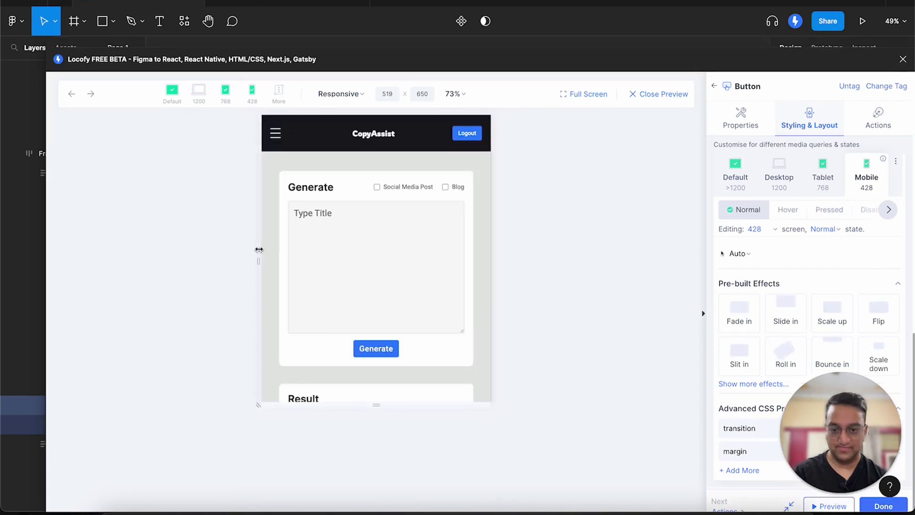
pyautogui.moveTo(258, 248); pyautogui.dragTo(272, 247)
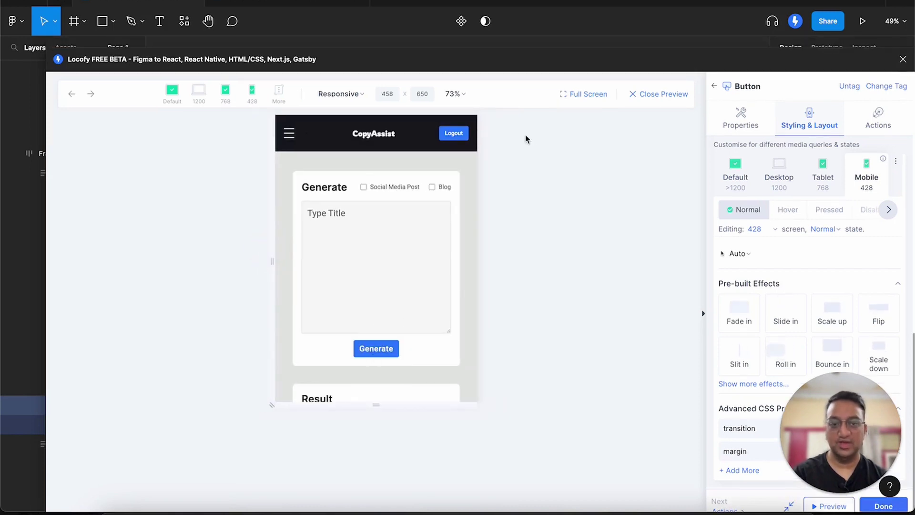
# Set the Generate button's width to 100% at the mobile 428 breakpoint and reopen the preview
pyautogui.click(677, 94)
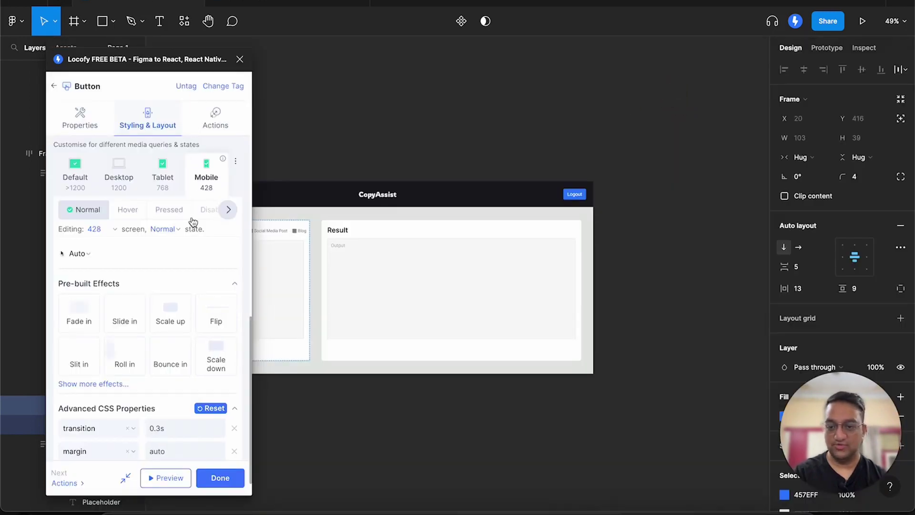
pyautogui.scroll(-1, 192, 234)
pyautogui.scroll(4, 191, 237)
pyautogui.scroll(10, 190, 238)
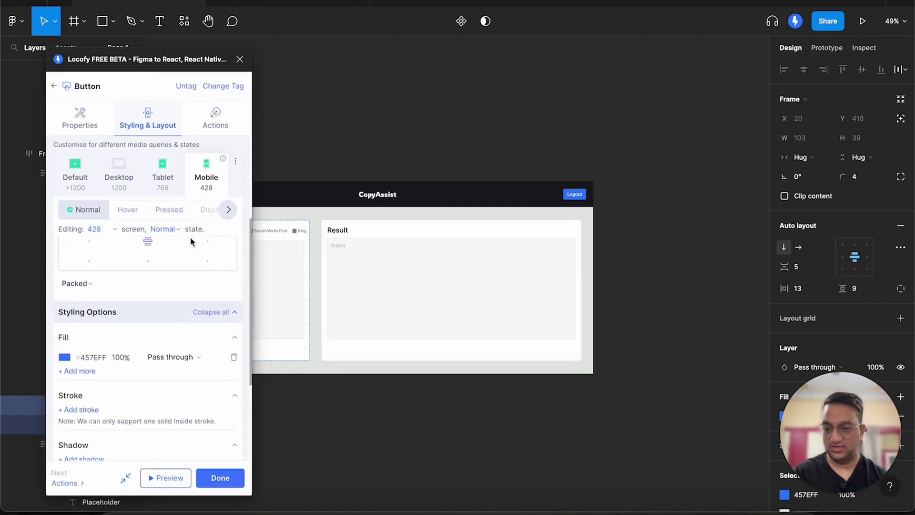
pyautogui.scroll(5, 162, 318)
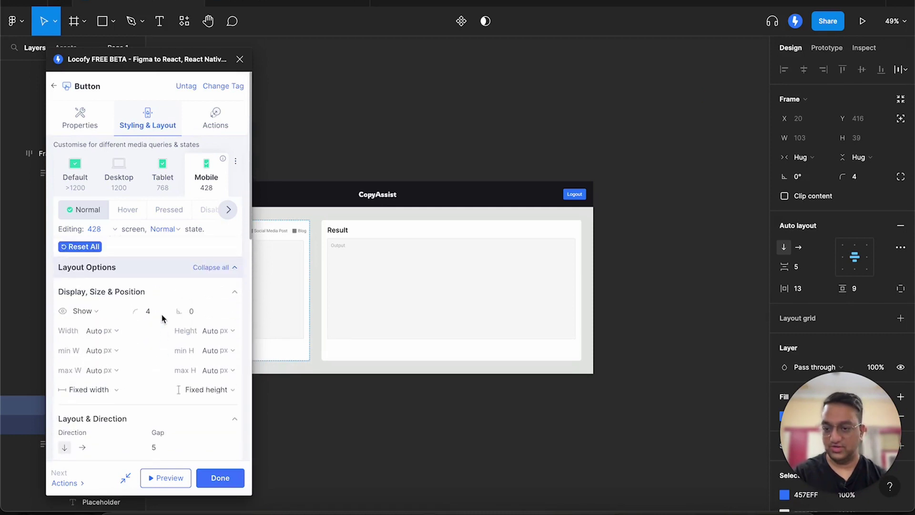
pyautogui.click(93, 330)
pyautogui.write('100')
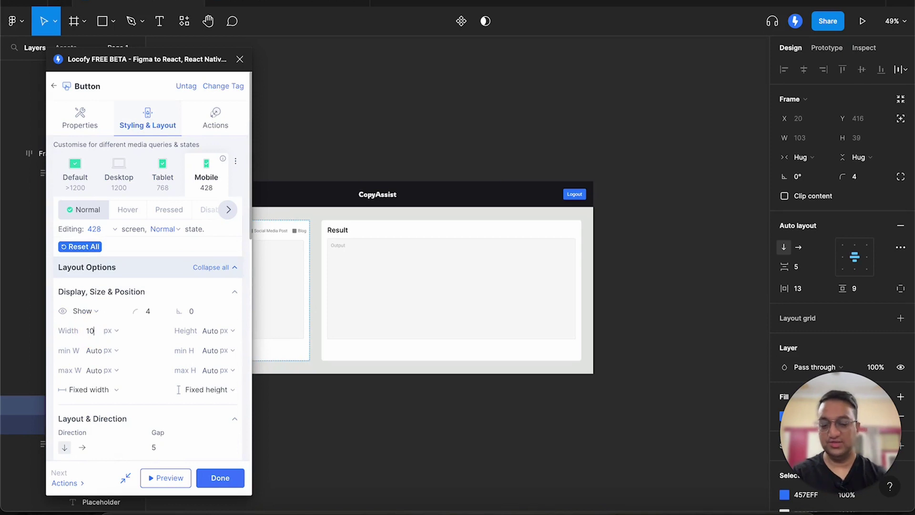
pyautogui.click(116, 333)
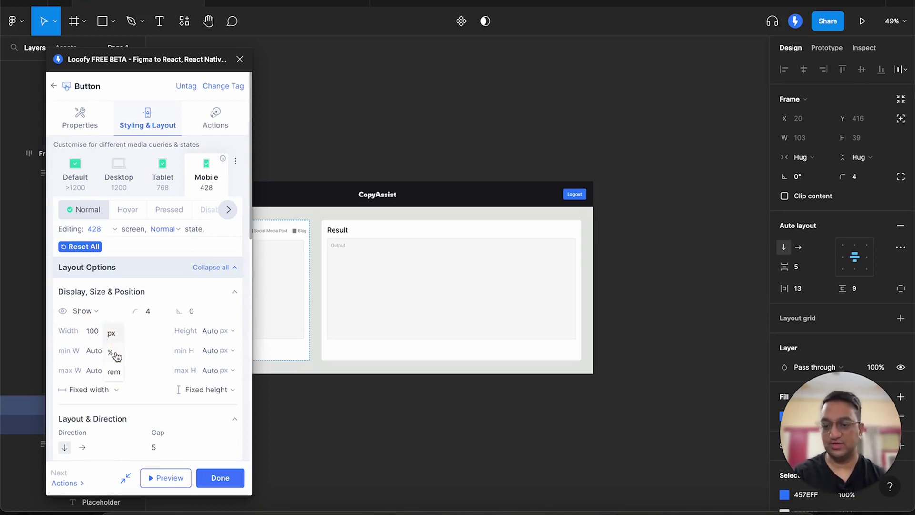
pyautogui.click(117, 355)
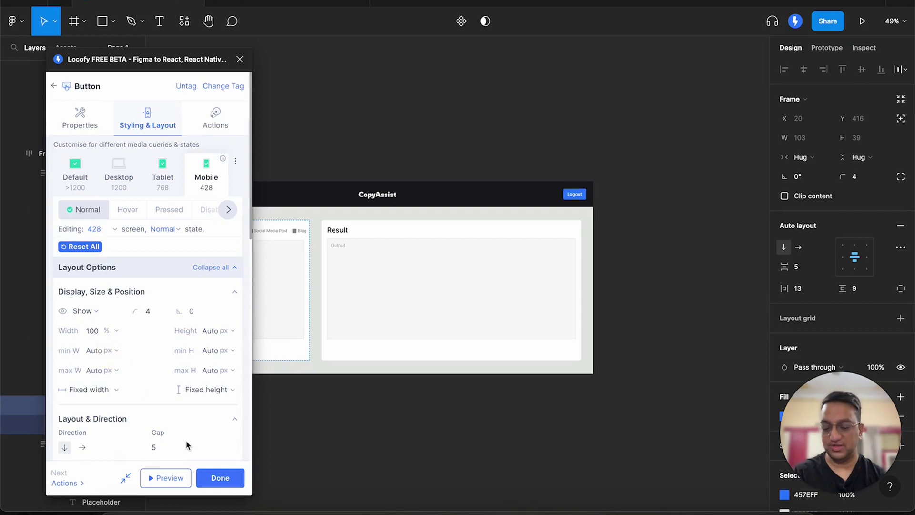
pyautogui.click(170, 477)
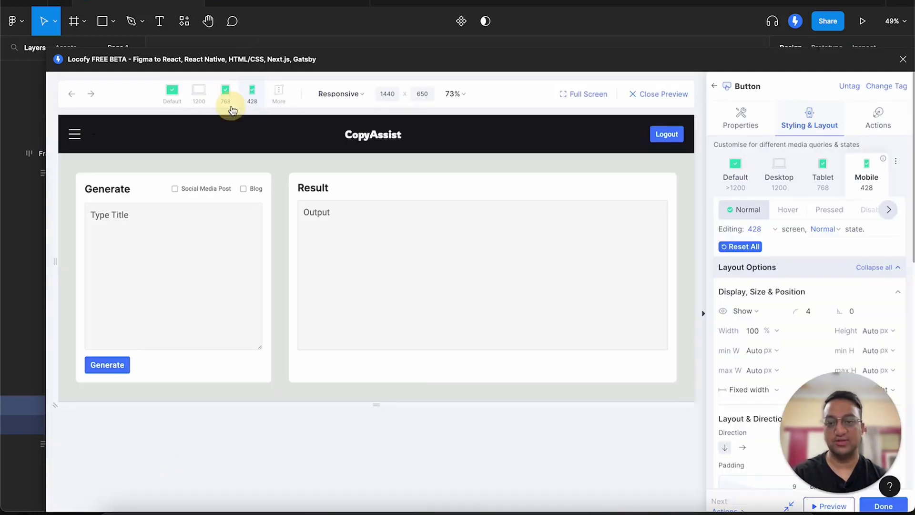
# Review the full-width Generate button in the preview at 768 and 428 widths
pyautogui.click(227, 98)
pyautogui.click(250, 98)
pyautogui.scroll(-3, 458, 371)
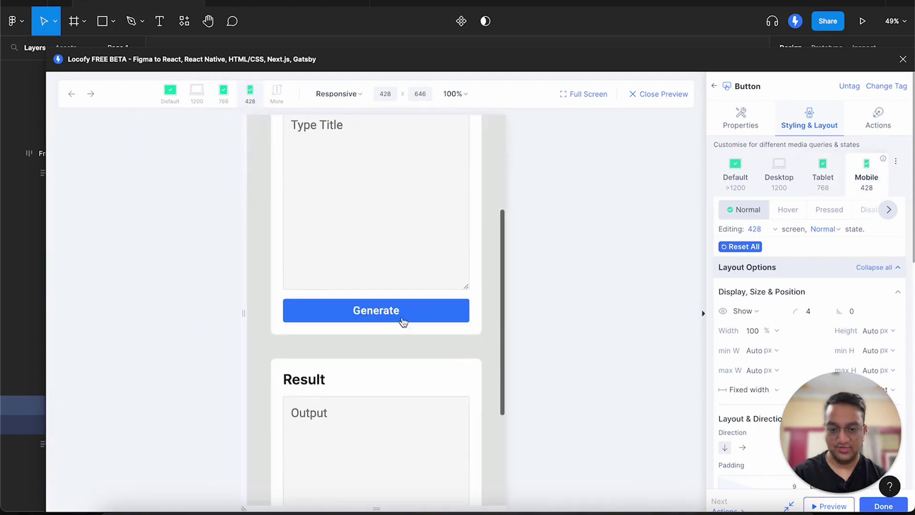
pyautogui.scroll(3, 386, 312)
pyautogui.scroll(1, 385, 311)
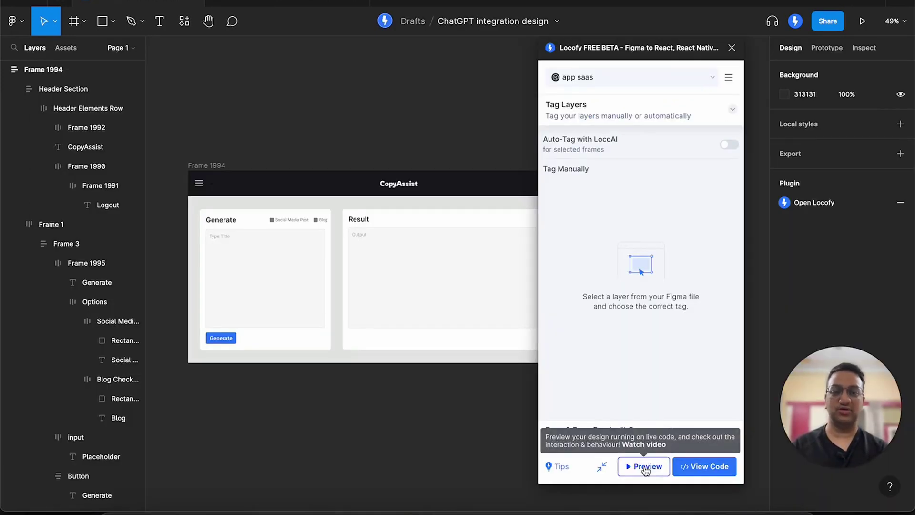
# Create the nextjs-chatgpt Locofy project with Next.js and Tailwind, and prepare the Builder export
pyautogui.click(614, 82)
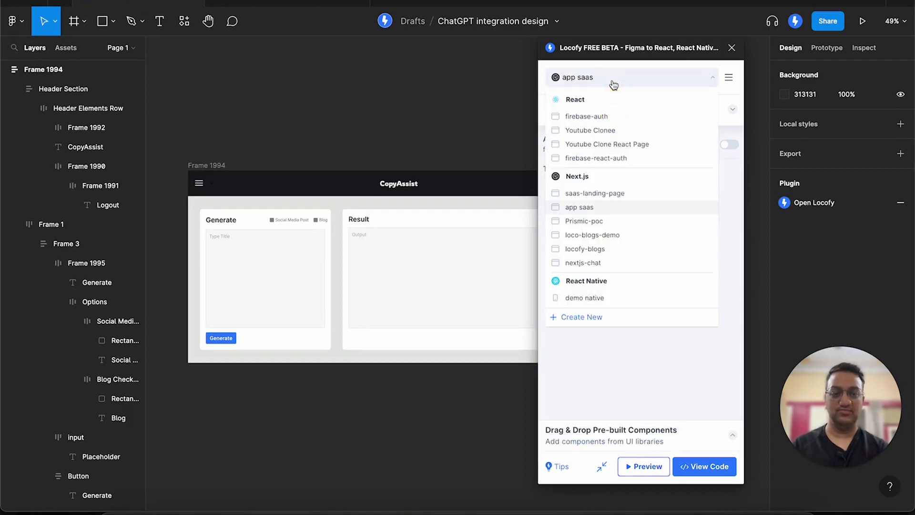
pyautogui.click(590, 317)
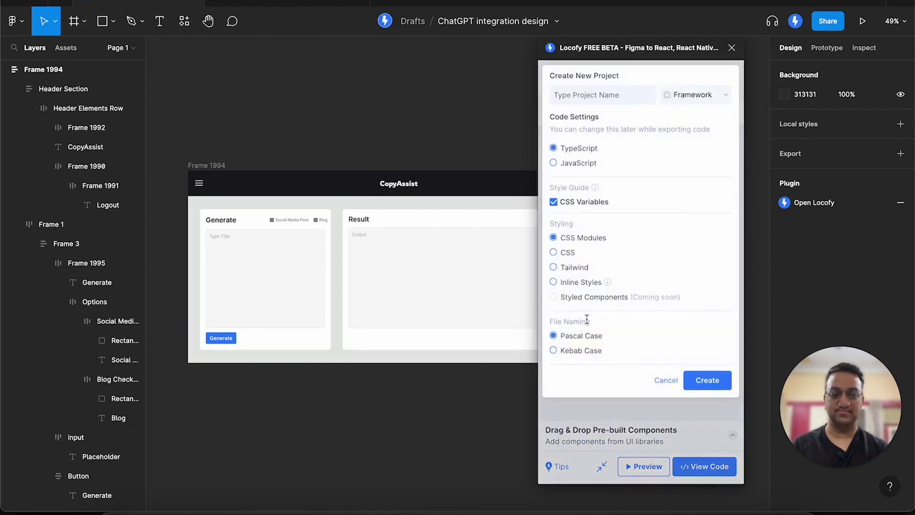
pyautogui.click(689, 95)
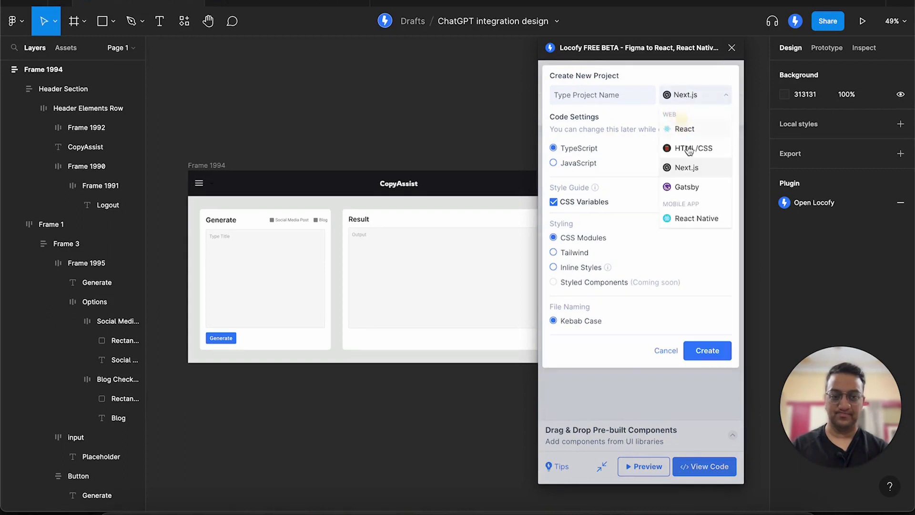
pyautogui.click(689, 170)
pyautogui.click(621, 88)
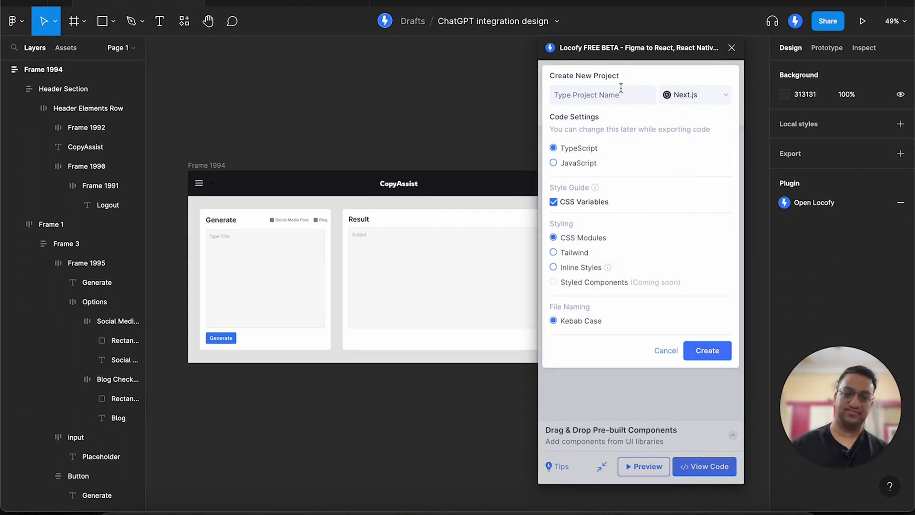
pyautogui.write('nextjs-chatgpt')
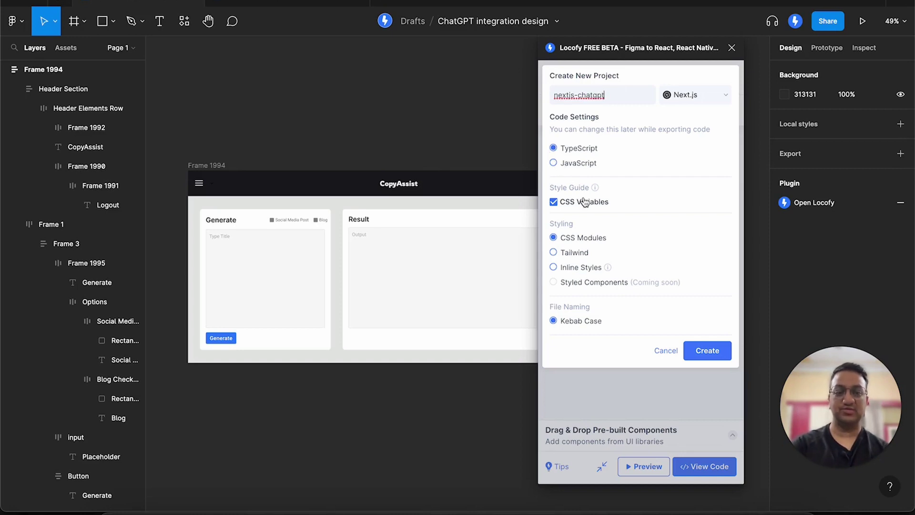
pyautogui.click(552, 253)
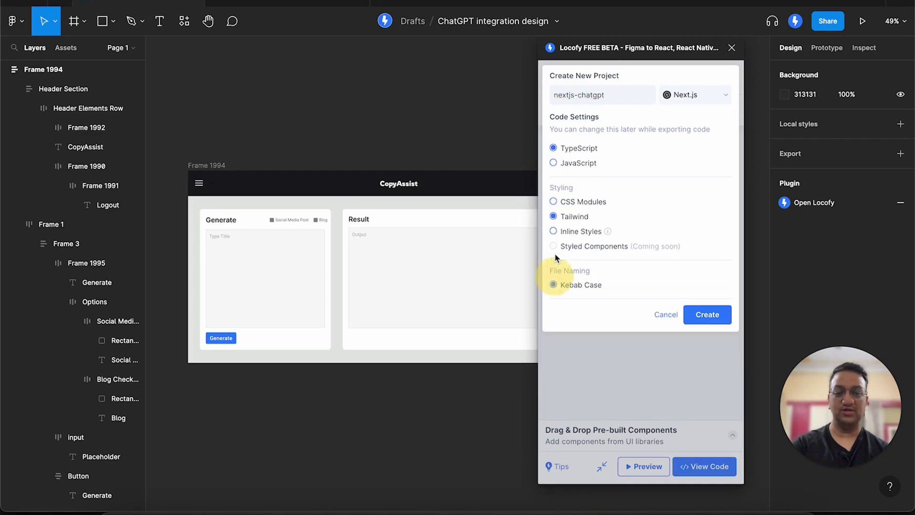
pyautogui.click(708, 315)
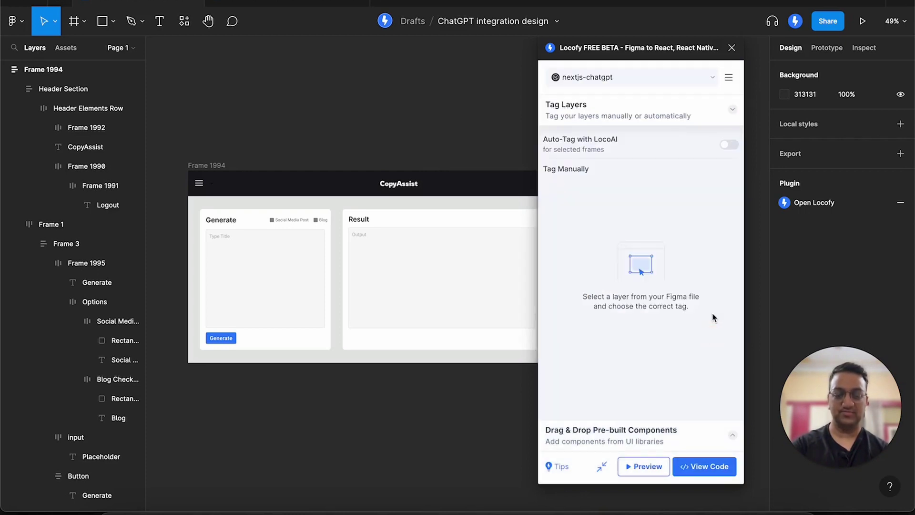
pyautogui.click(698, 472)
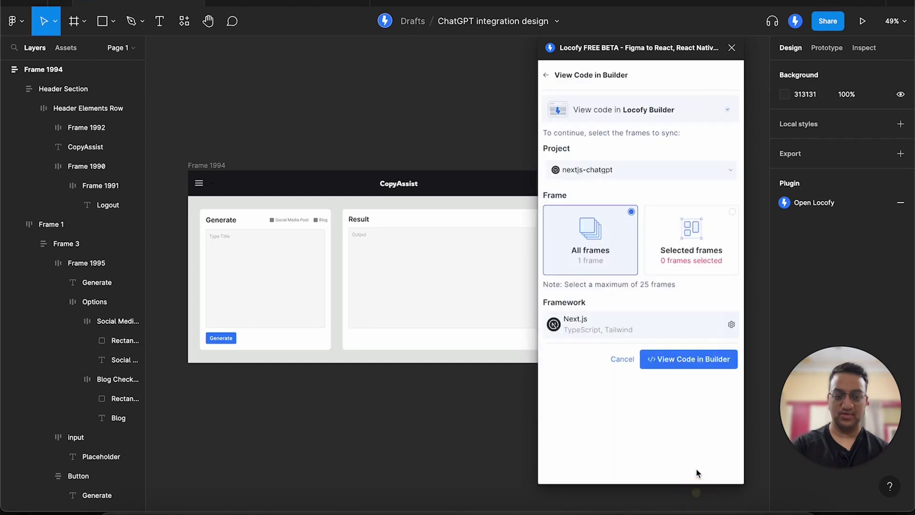
# Sync the design to Builder, accept CopyAssistContainer, reject GenerateCard and dismiss the wizard
pyautogui.click(683, 370)
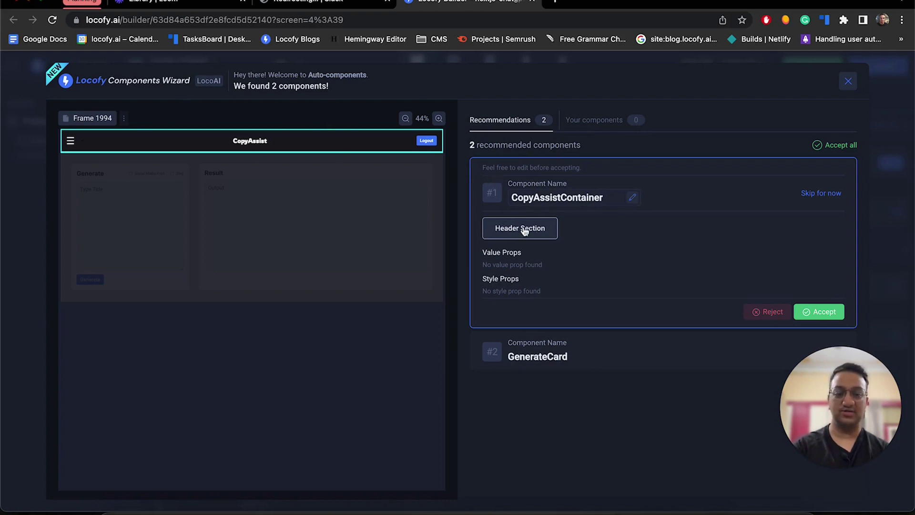
pyautogui.click(821, 313)
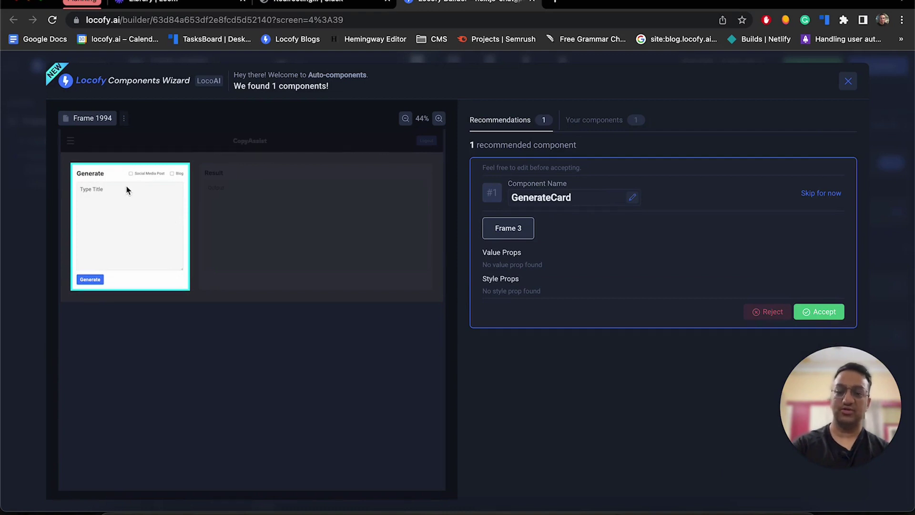
pyautogui.click(764, 316)
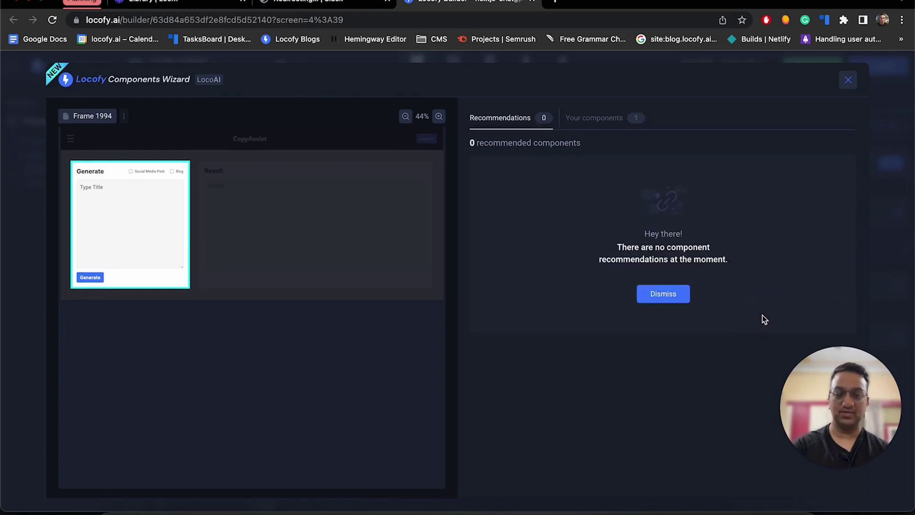
pyautogui.click(663, 294)
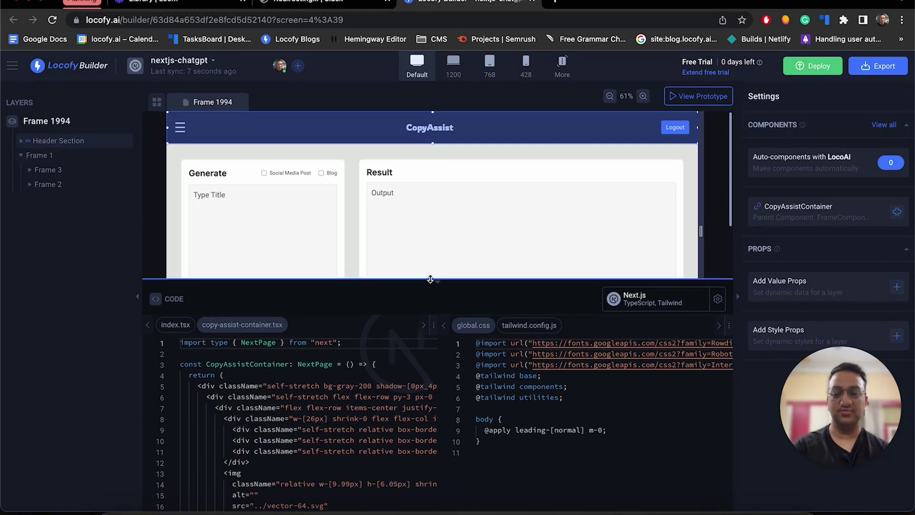
# Lower the canvas/code-panel divider so more of the CopyAssist layout is visible
pyautogui.moveTo(431, 282); pyautogui.dragTo(427, 215)
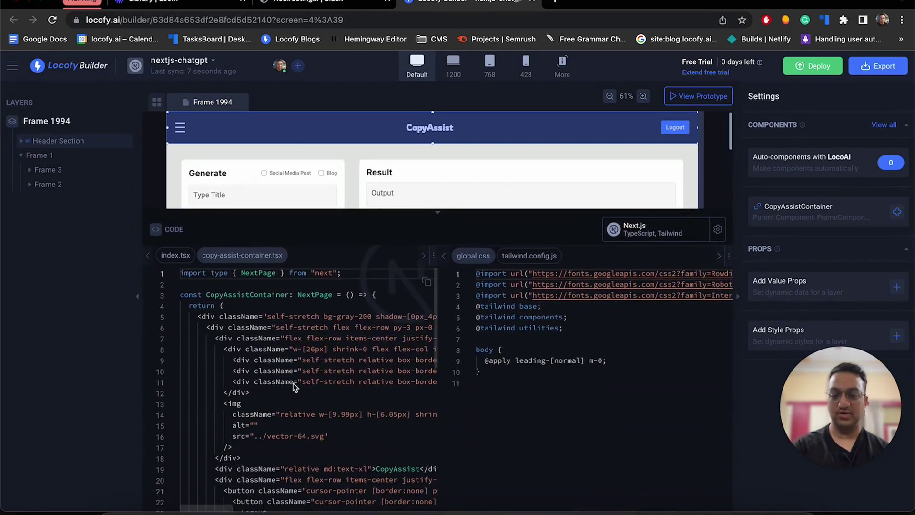
pyautogui.scroll(-10, 294, 387)
pyautogui.scroll(10, 294, 387)
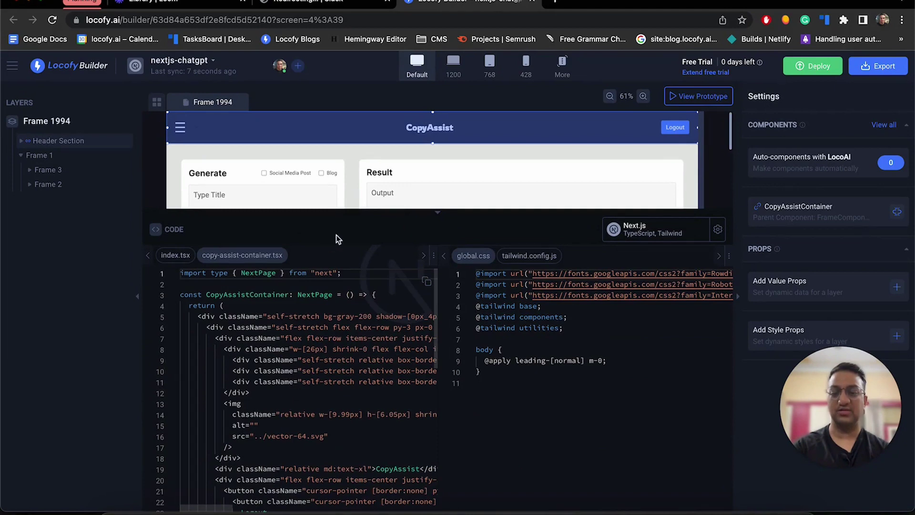
pyautogui.moveTo(345, 224); pyautogui.dragTo(355, 303)
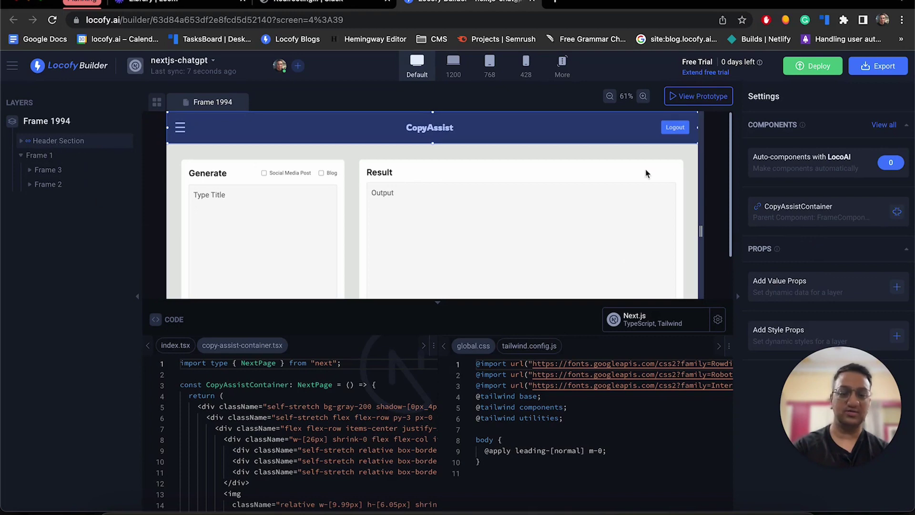
pyautogui.moveTo(881, 220)
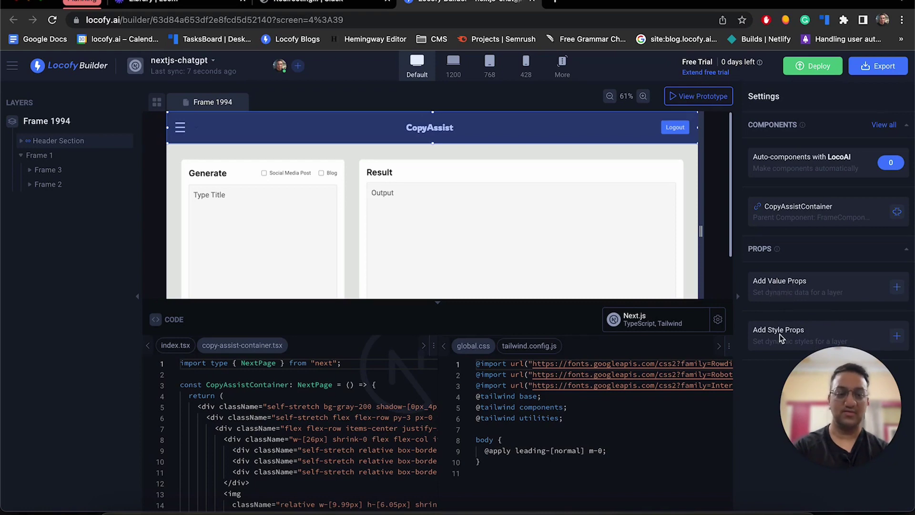
pyautogui.click(710, 105)
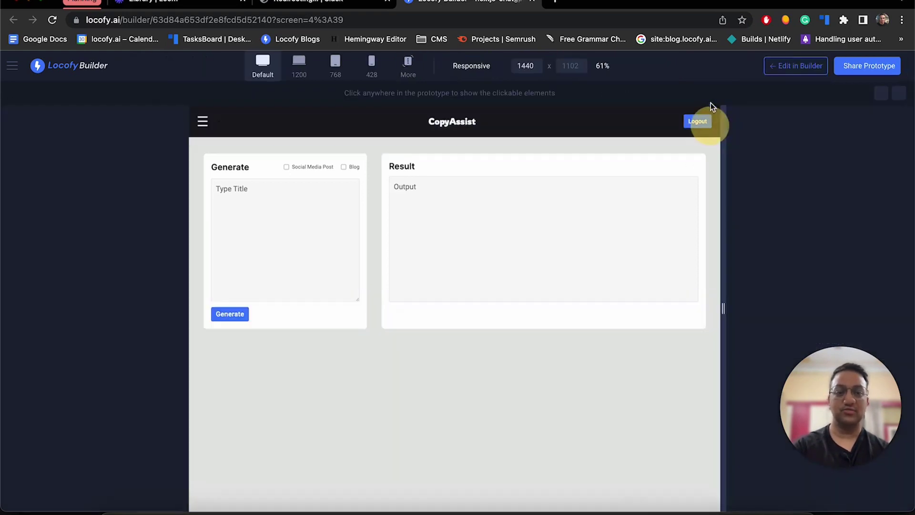
pyautogui.moveTo(728, 186)
pyautogui.mouseDown()
pyautogui.moveTo(775, 185)
pyautogui.moveTo(582, 195)
pyautogui.moveTo(738, 193)
pyautogui.mouseUp()
pyautogui.click(772, 68)
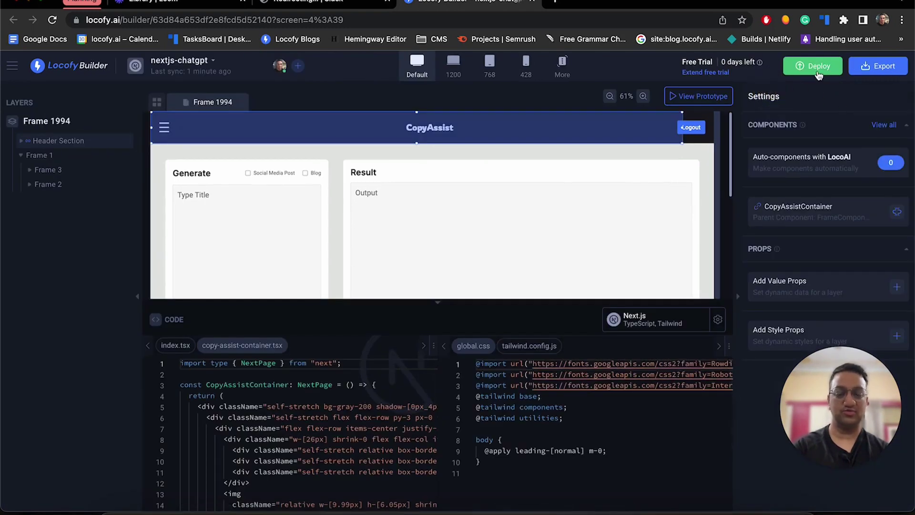
# Export Screens & Components as the downloadable nextjs-chatgpt.zip file
pyautogui.click(879, 71)
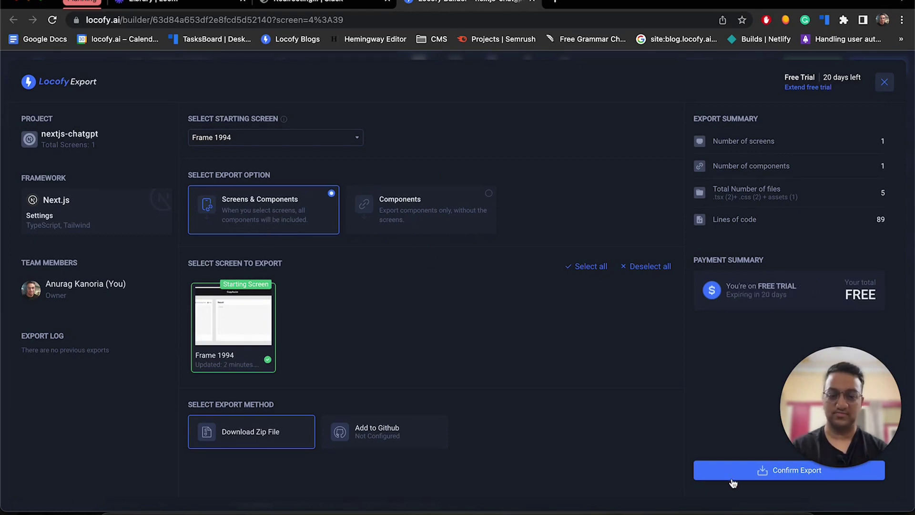
pyautogui.click(727, 475)
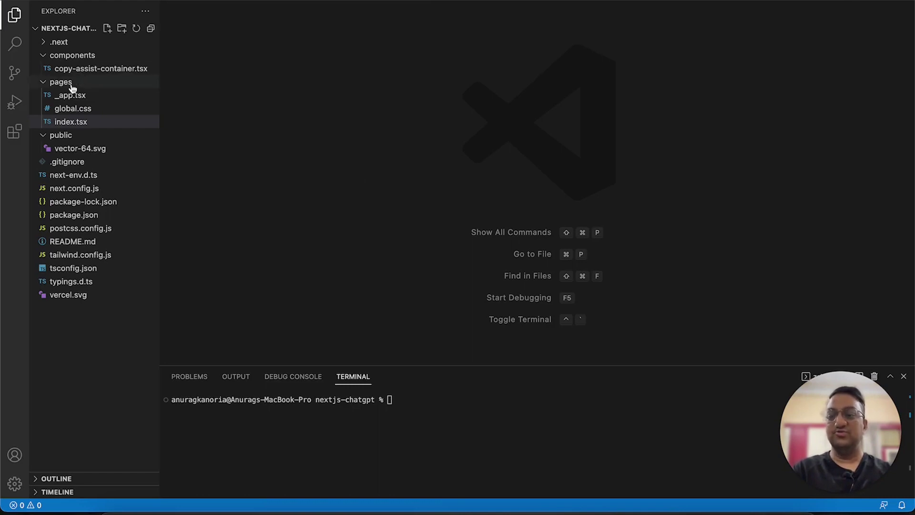
# Inspect copy-assist-container.tsx and index.tsx in the exported project's file tree
pyautogui.click(76, 56)
pyautogui.click(78, 55)
pyautogui.click(89, 70)
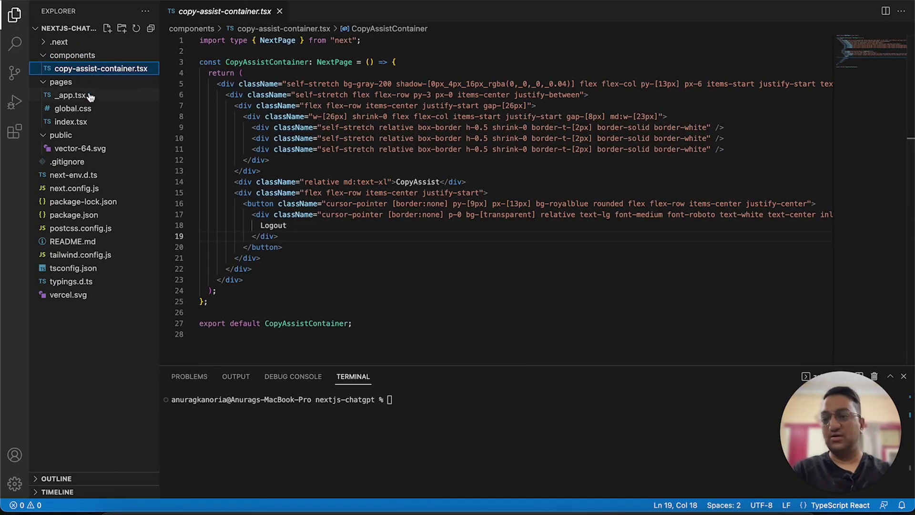
pyautogui.click(83, 120)
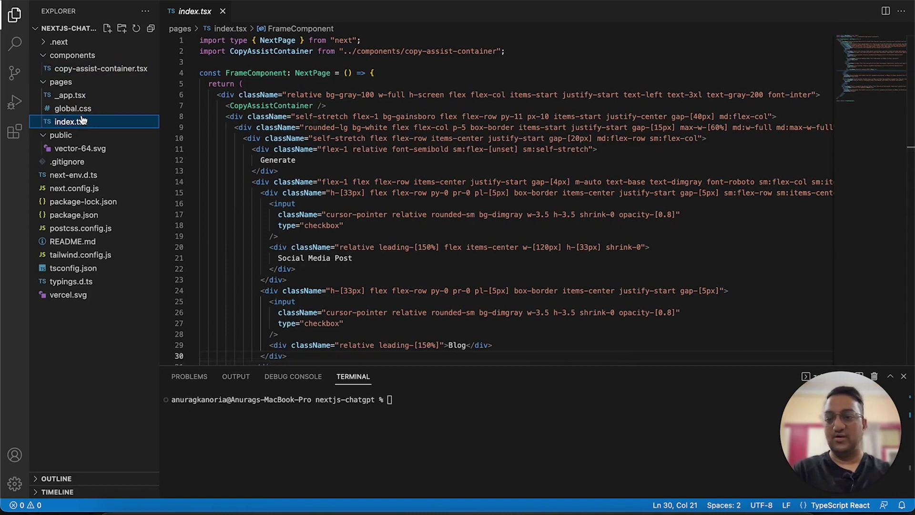
pyautogui.click(66, 134)
pyautogui.click(71, 135)
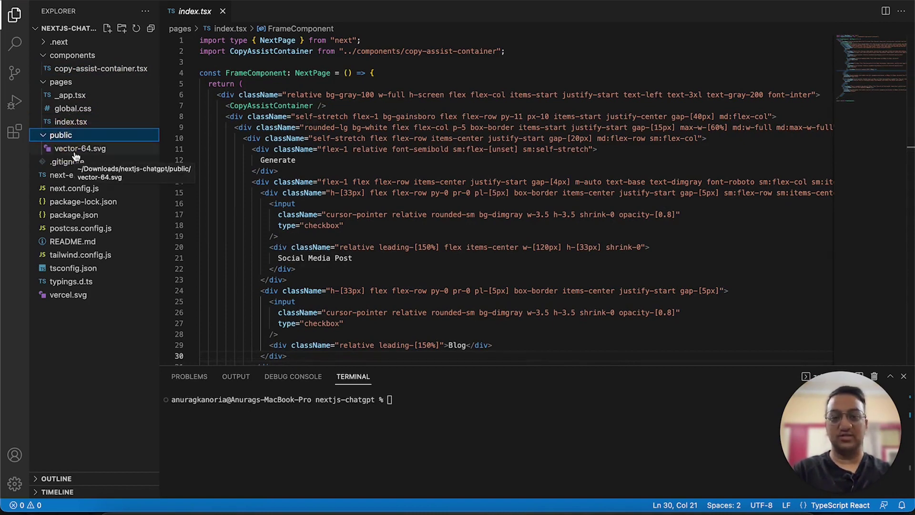
# Run npm i and then npm run dev in the integrated terminal
pyautogui.click(449, 445)
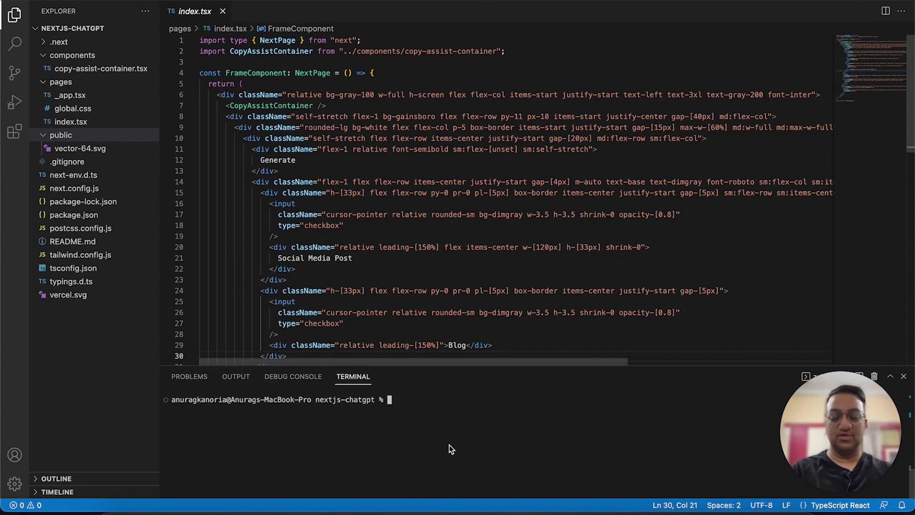
pyautogui.write('npm i')
pyautogui.press('Return')
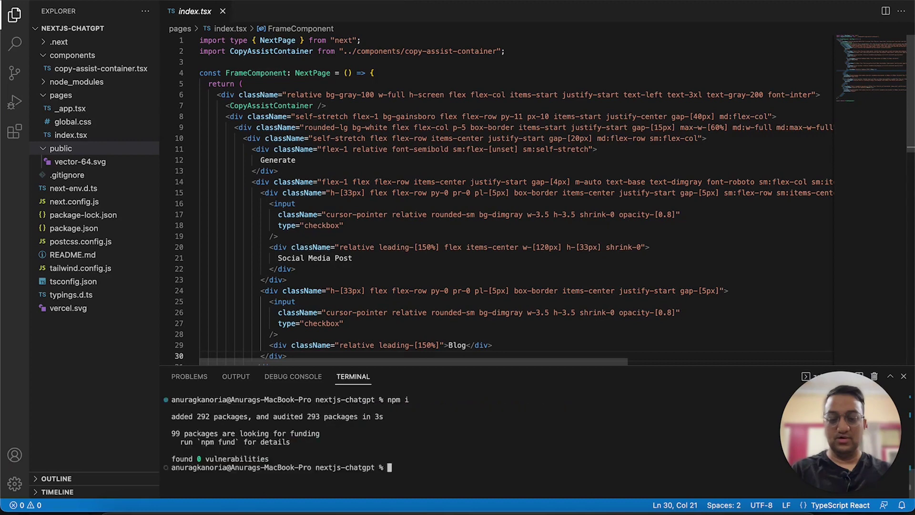
pyautogui.write('npm run dev')
pyautogui.press('Return')
# Load localhost:3000 in Chrome and briefly inspect it with the developer tools
pyautogui.press('super+Tab')
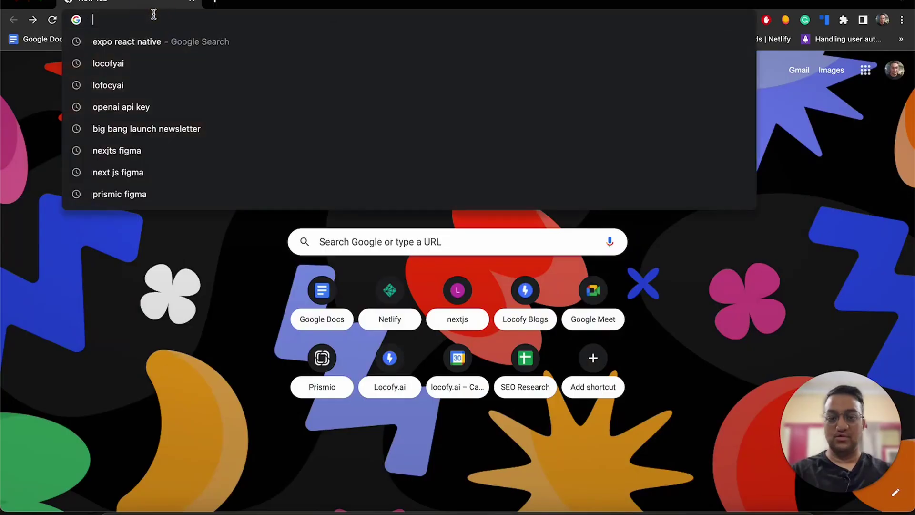
pyautogui.write('localhost:3000')
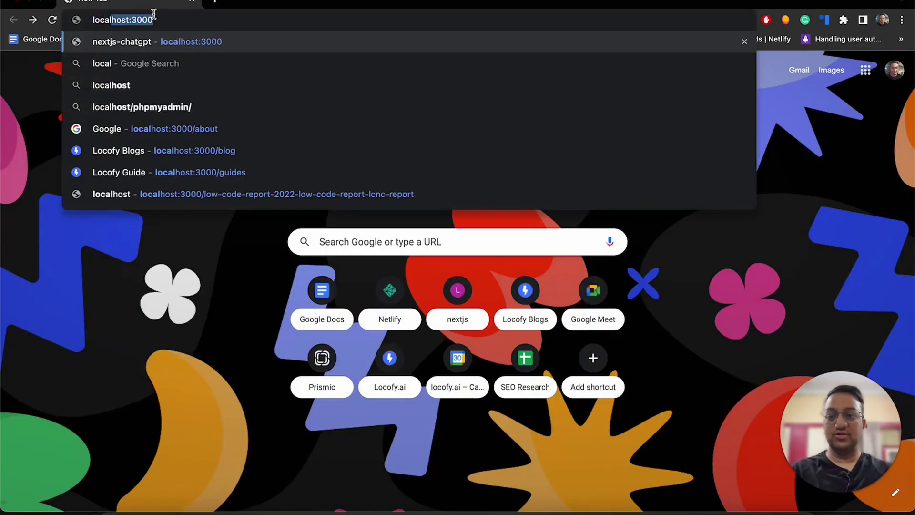
pyautogui.press('Return')
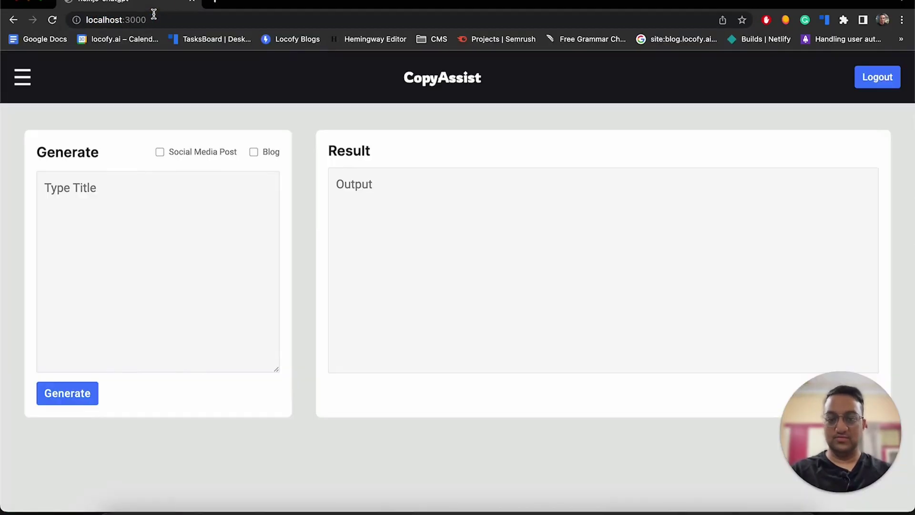
pyautogui.click(132, 196)
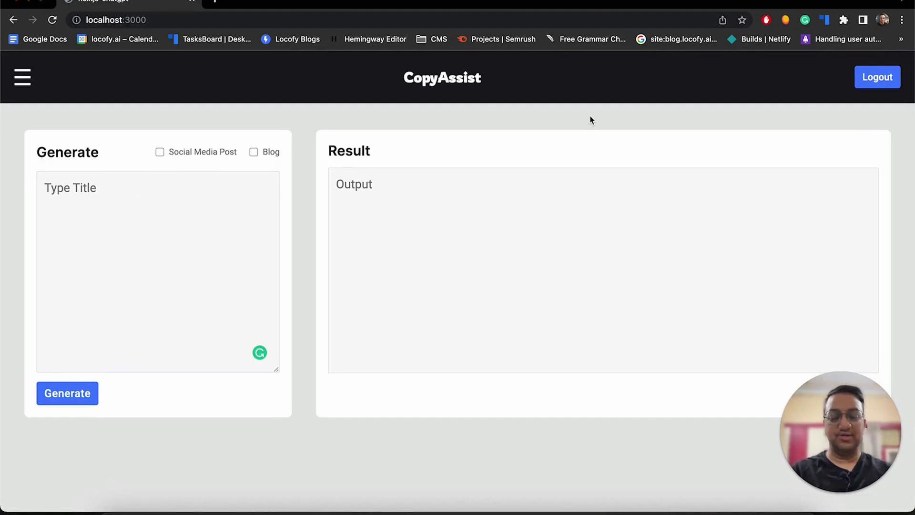
pyautogui.press('alt+super+i')
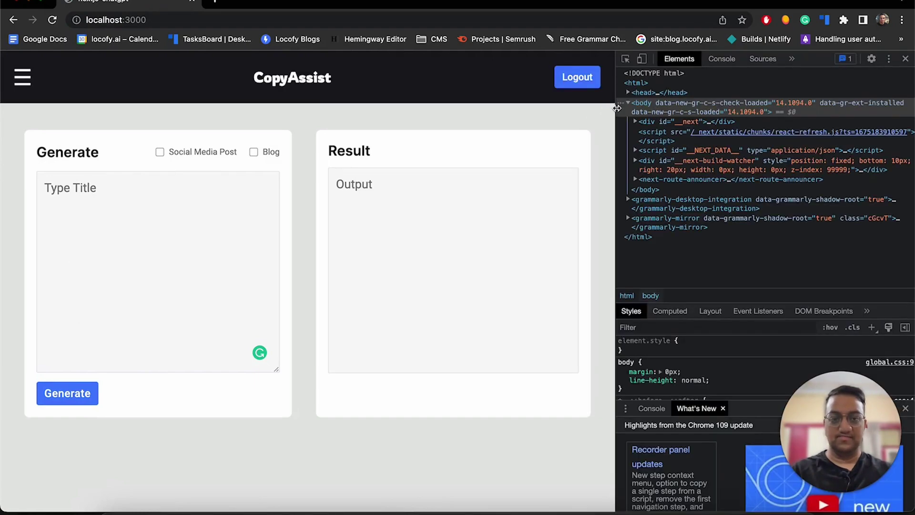
pyautogui.moveTo(615, 109); pyautogui.dragTo(829, 105)
pyautogui.click(906, 59)
pyautogui.click(163, 224)
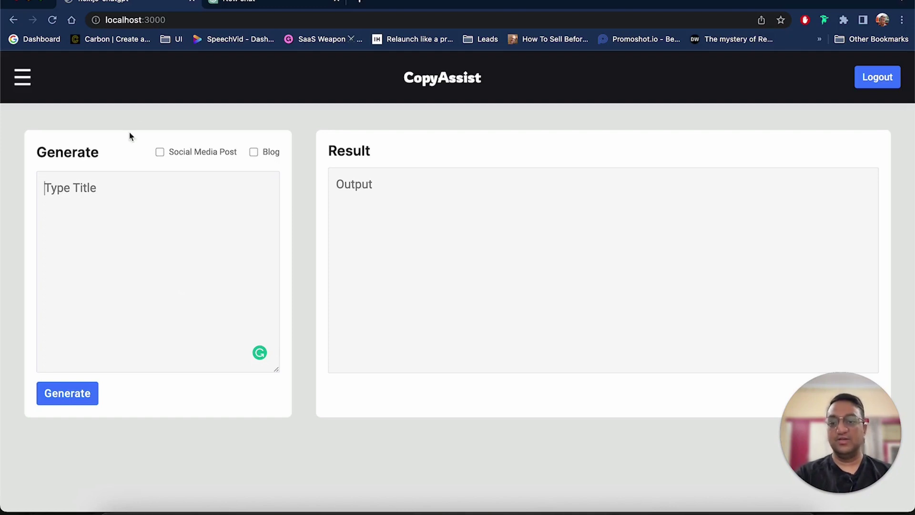
# Tick and untick the Blog and Social Media Post checkboxes, leaving both cleared
pyautogui.click(256, 153)
pyautogui.click(161, 154)
pyautogui.click(253, 153)
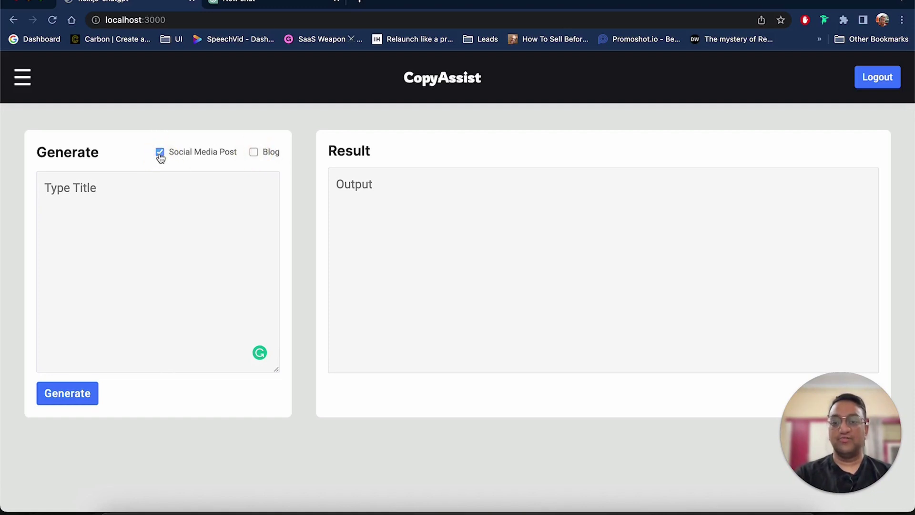
pyautogui.click(160, 153)
pyautogui.click(167, 193)
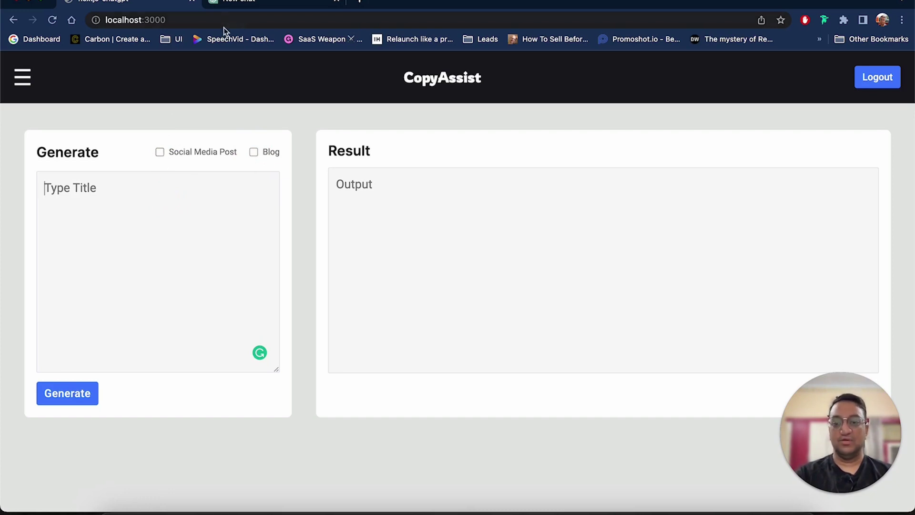
# Ask ChatGPT for React code making two checkboxes stateful so only one can be selected
pyautogui.click(233, 5)
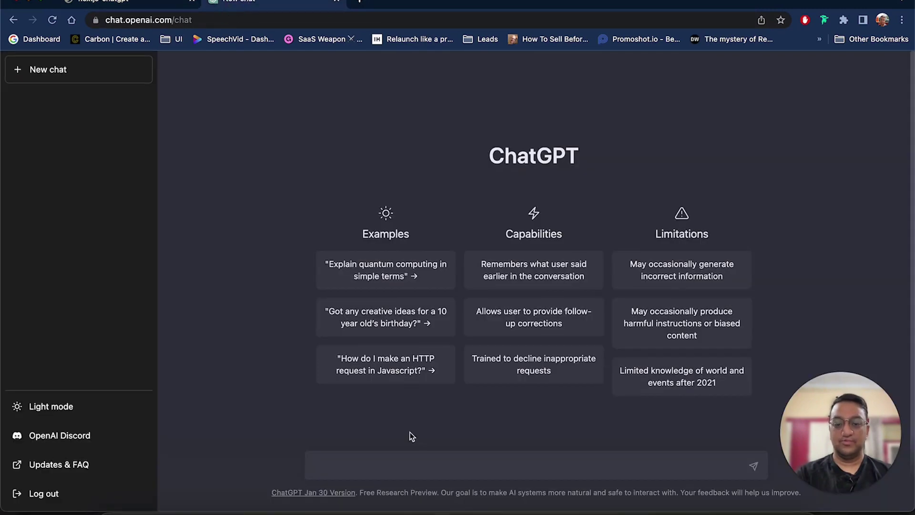
pyautogui.click(401, 466)
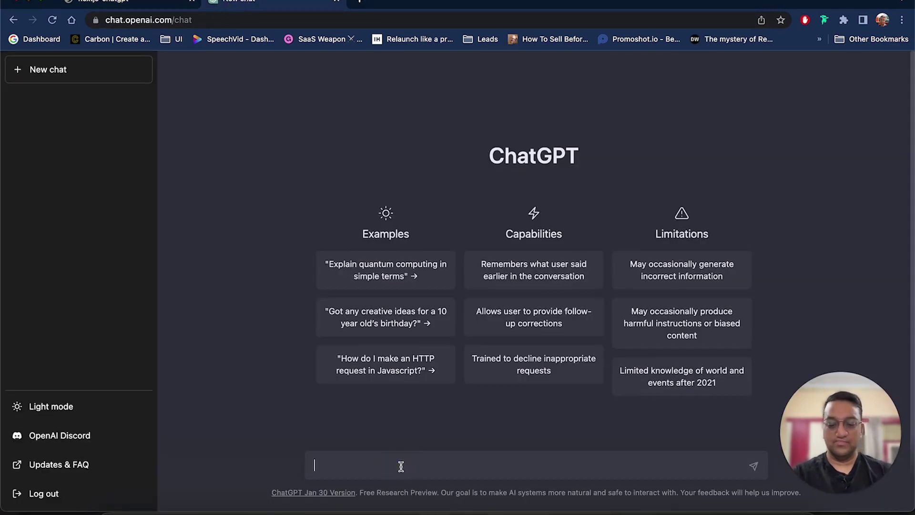
pyautogui.write('Write React code to make 2 checkboxes stateful and make sure the user is only able to select one at a time')
pyautogui.press('Return')
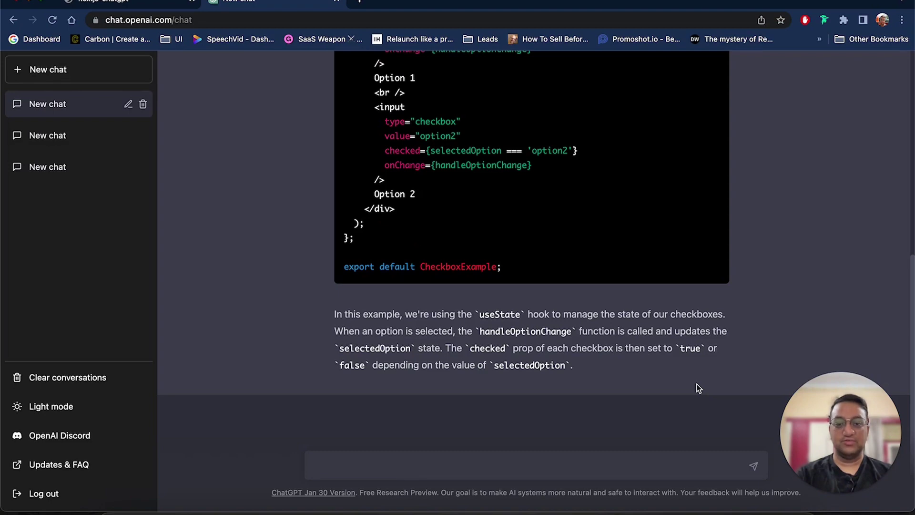
# Copy the const [selectedOption, setSelectedOption] = useState(null) line from ChatGPT's answer
pyautogui.scroll(5, 523, 218)
pyautogui.scroll(-5, 522, 215)
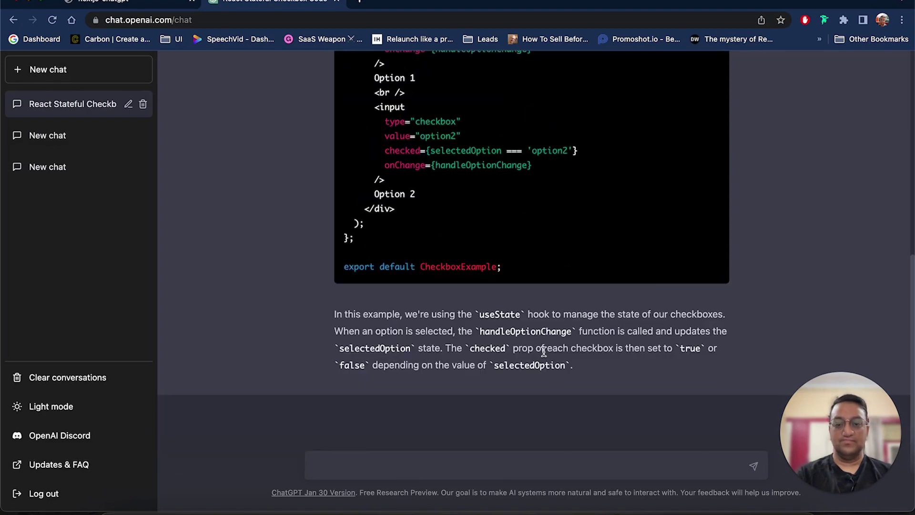
pyautogui.scroll(6, 543, 351)
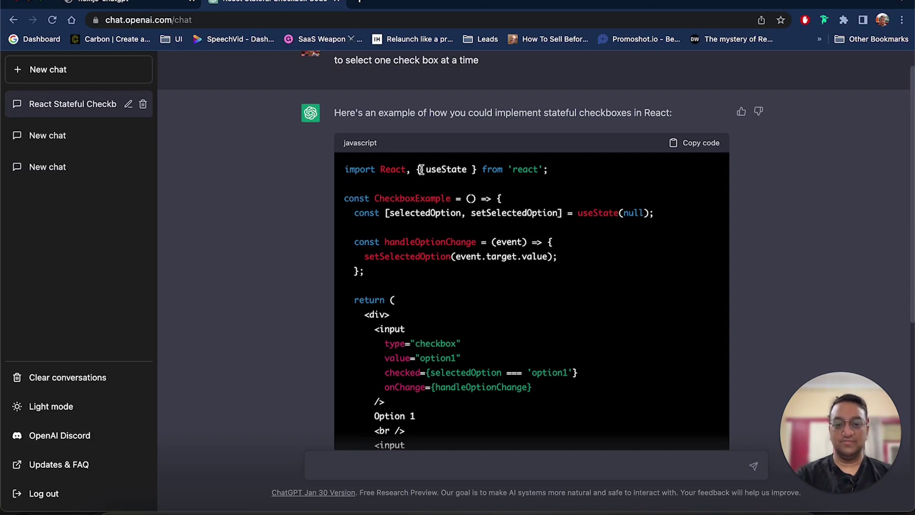
pyautogui.tripleClick(414, 212)
pyautogui.tripleClick(414, 212)
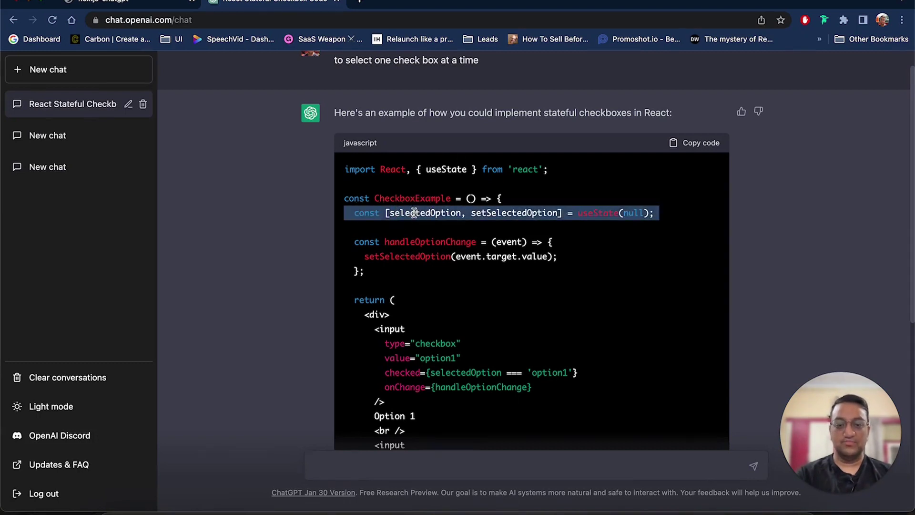
pyautogui.press('super+c')
pyautogui.press('super+Tab')
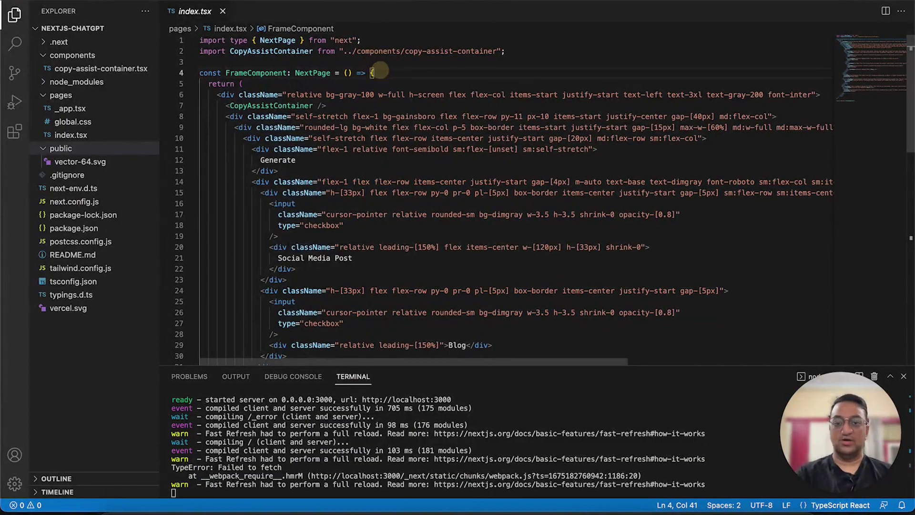
# Paste the selectedOption useState line into index.tsx and add the useState import from react
pyautogui.press('super+v')
pyautogui.click(412, 84)
pyautogui.hotkey('ctrl', 'space')
pyautogui.press('Return')
# Add the handleOptionChange function from the answer on line 7
pyautogui.click(343, 105)
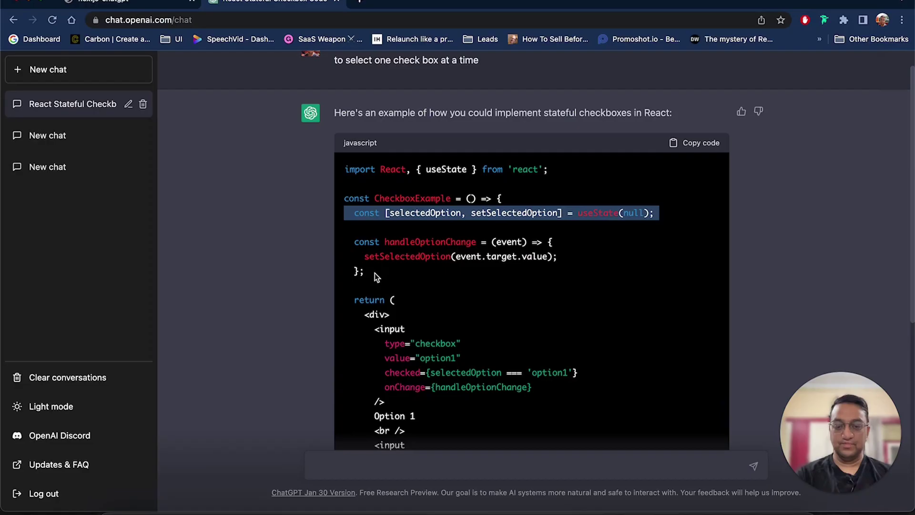
pyautogui.moveTo(374, 272); pyautogui.dragTo(348, 234)
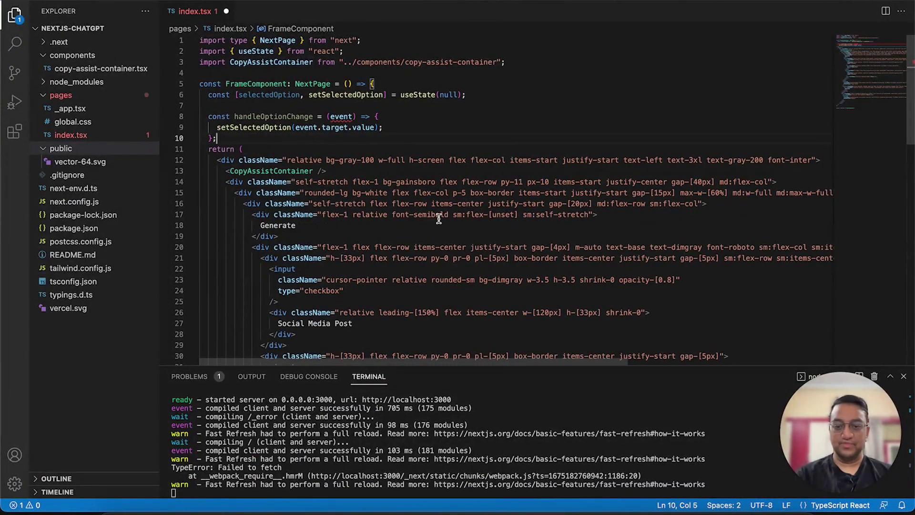
pyautogui.scroll(-5, 439, 218)
pyautogui.scroll(5, 438, 219)
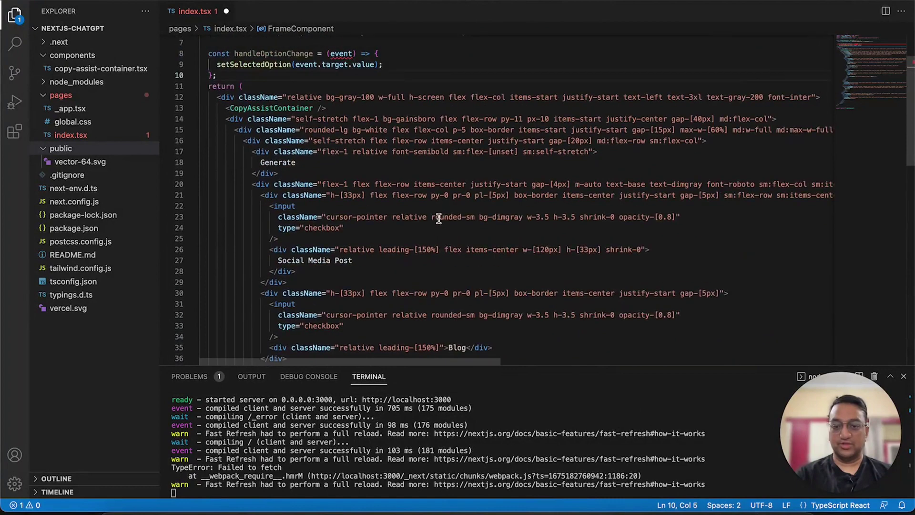
# Give the Social Media Post and Blog checkboxes option1/option2 value, checked and onChange attributes, and save
pyautogui.doubleClick(292, 275)
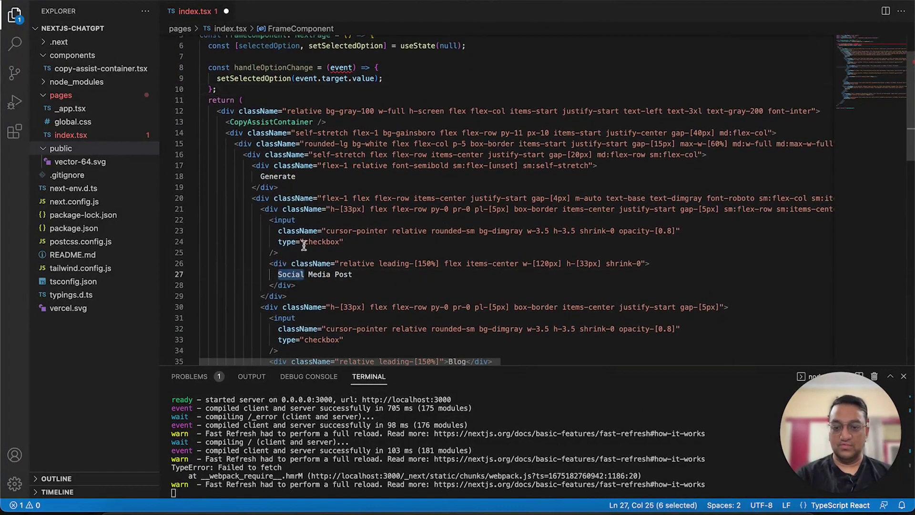
pyautogui.click(363, 243)
pyautogui.scroll(-5, 363, 243)
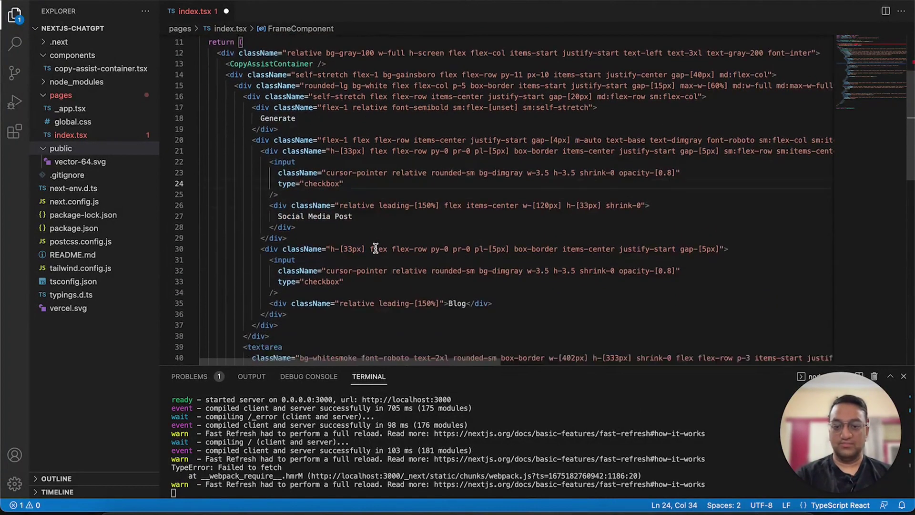
pyautogui.hotkey('ctrl', 'Right')
pyautogui.hotkey('ctrl', 'Left')
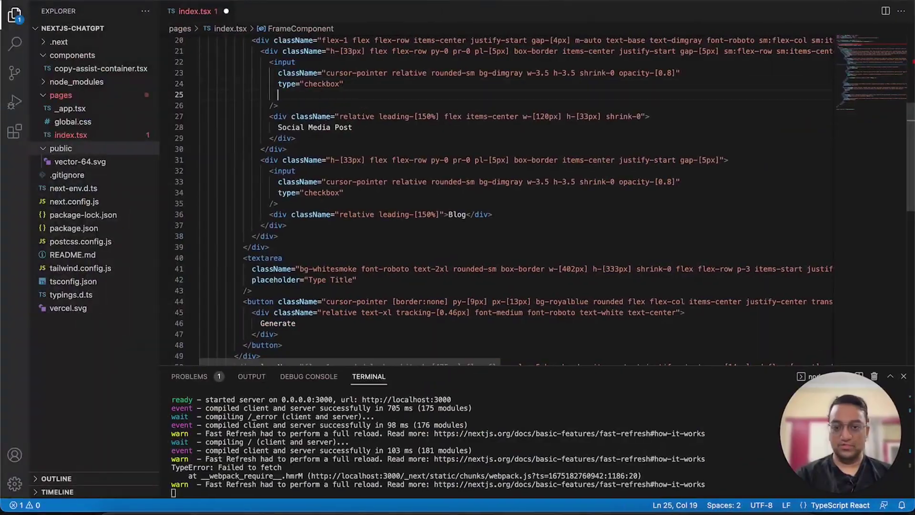
pyautogui.hotkey('ctrl', 'Right')
pyautogui.moveTo(538, 381); pyautogui.dragTo(395, 367)
pyautogui.hotkey('ctrl', 'Left')
pyautogui.click(350, 215)
pyautogui.hotkey('ctrl', 'v')
pyautogui.hotkey('ctrl', 's')
# Type the handleOptionChange event parameter as ': any' and save index.tsx
pyautogui.scroll(-3, 353, 190)
pyautogui.scroll(10, 352, 186)
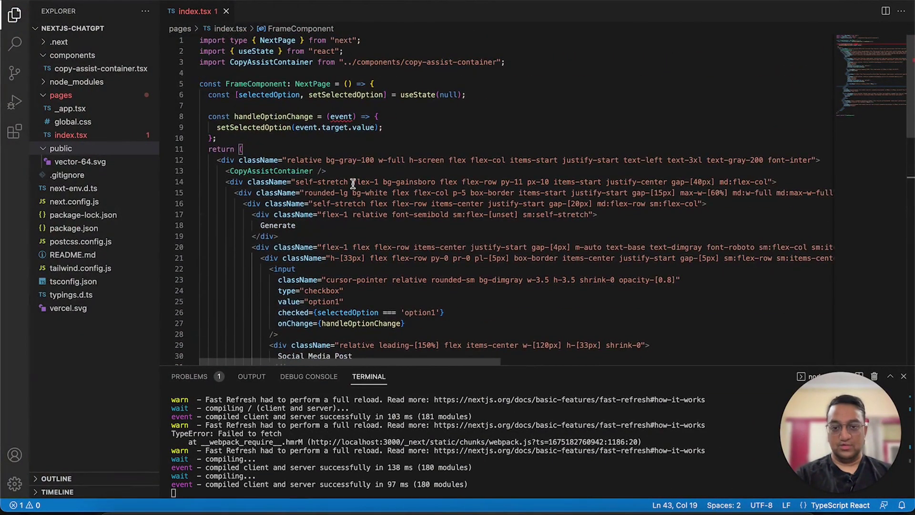
pyautogui.click(353, 116)
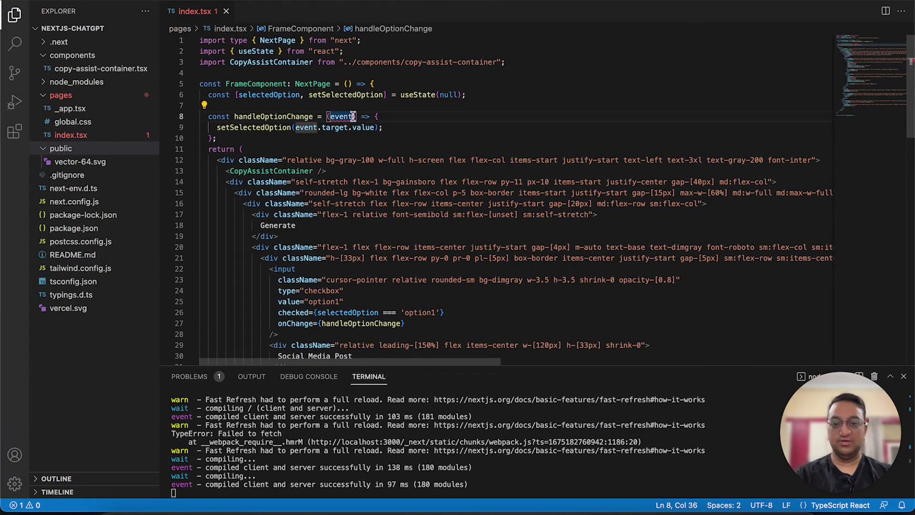
pyautogui.write(': any')
pyautogui.hotkey('ctrl', 's')
pyautogui.hotkey('ctrl', 'Right')
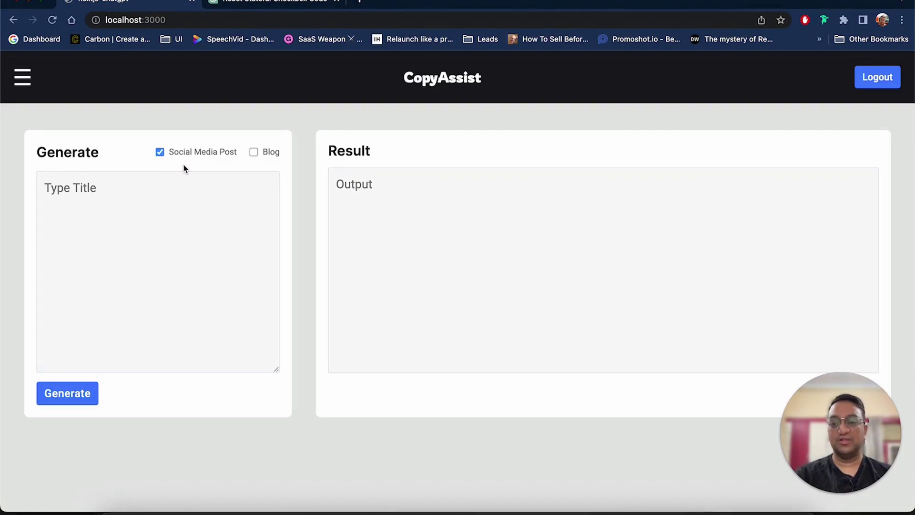
# Tick Blog, then Social Media Post, confirming only one checkbox stays selected, then check the title and output boxes
pyautogui.click(253, 152)
pyautogui.click(160, 153)
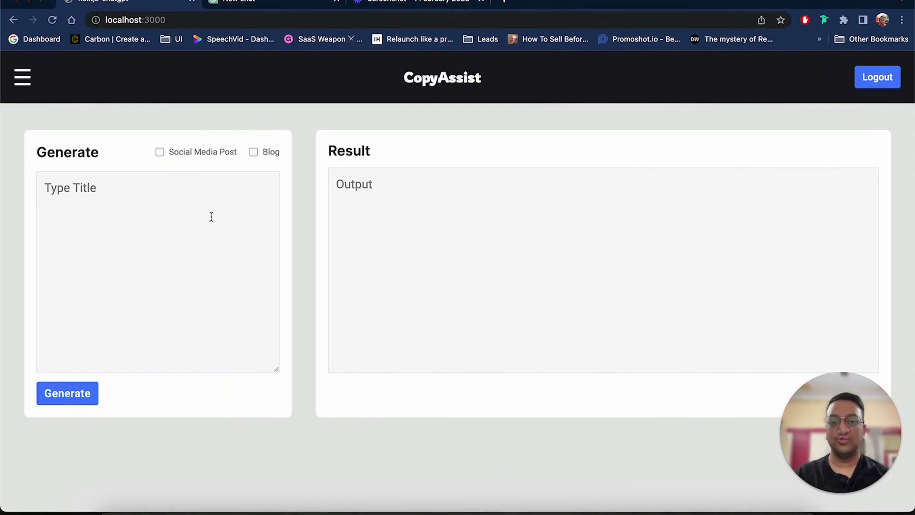
pyautogui.click(184, 210)
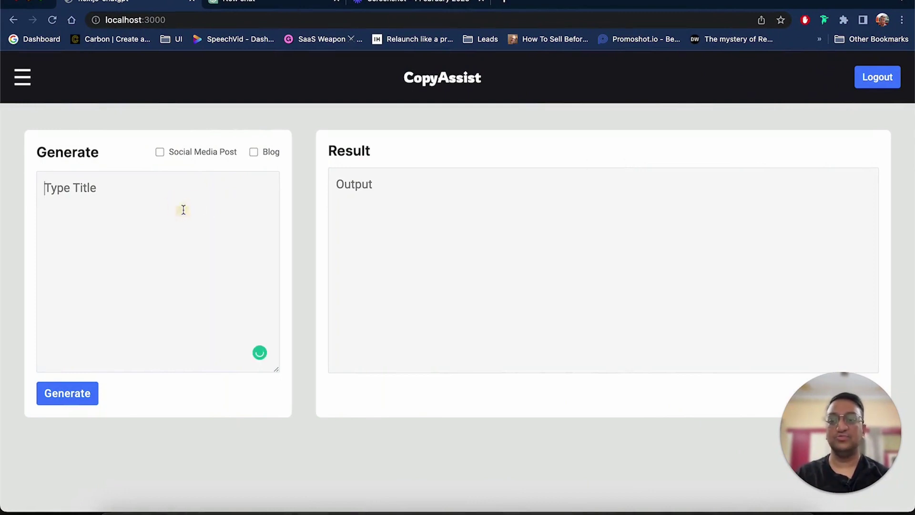
pyautogui.click(364, 192)
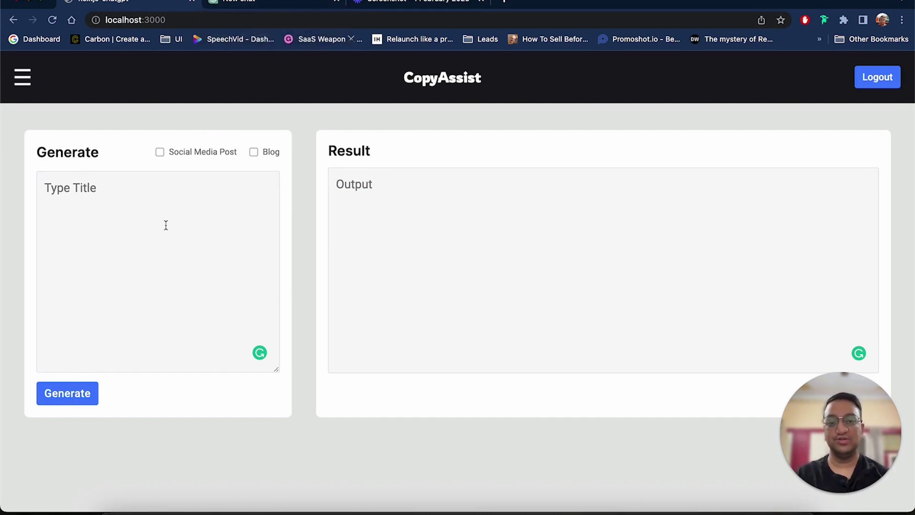
# In a new ChatGPT chat, request React code for two stateful textareas and a button with an onclick handler
pyautogui.click(244, 4)
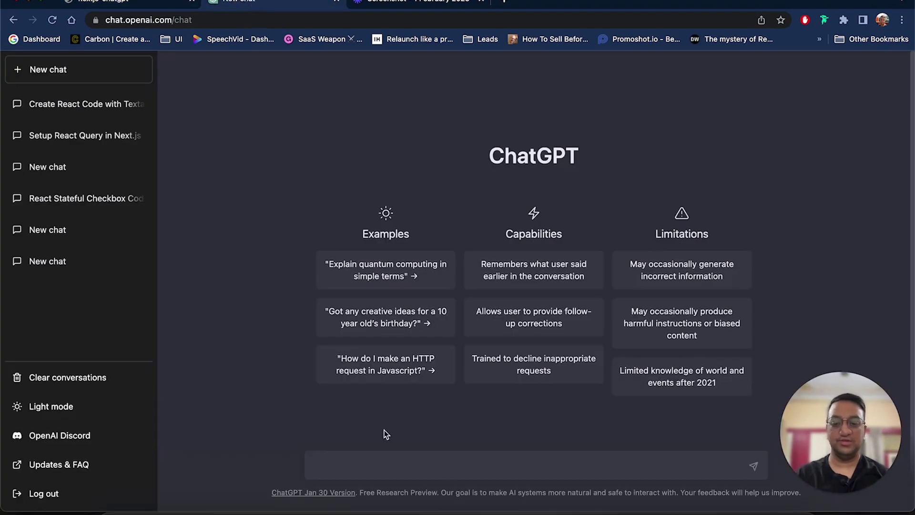
pyautogui.click(342, 459)
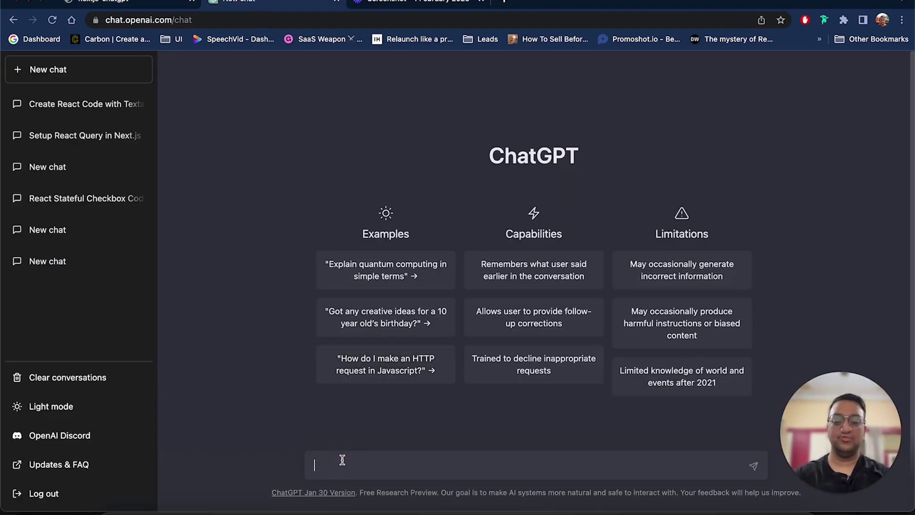
pyautogui.write('W')
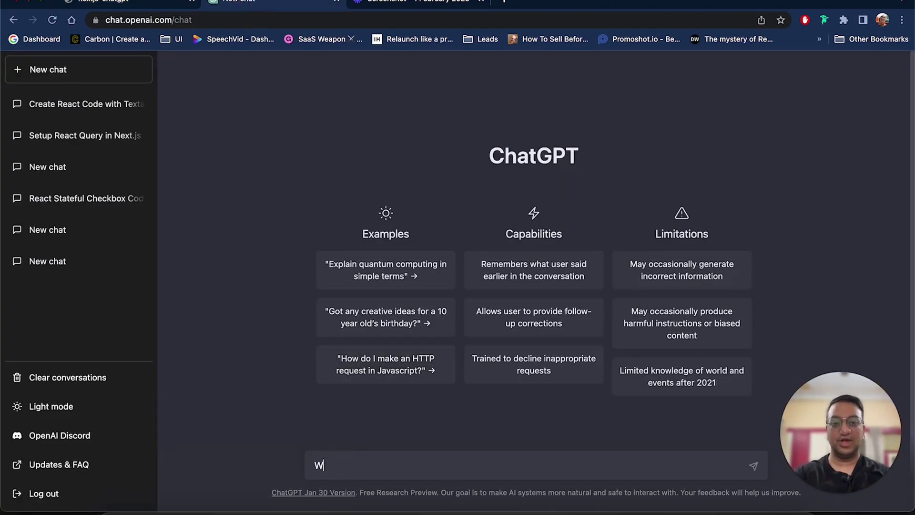
pyautogui.write('rite Reac')
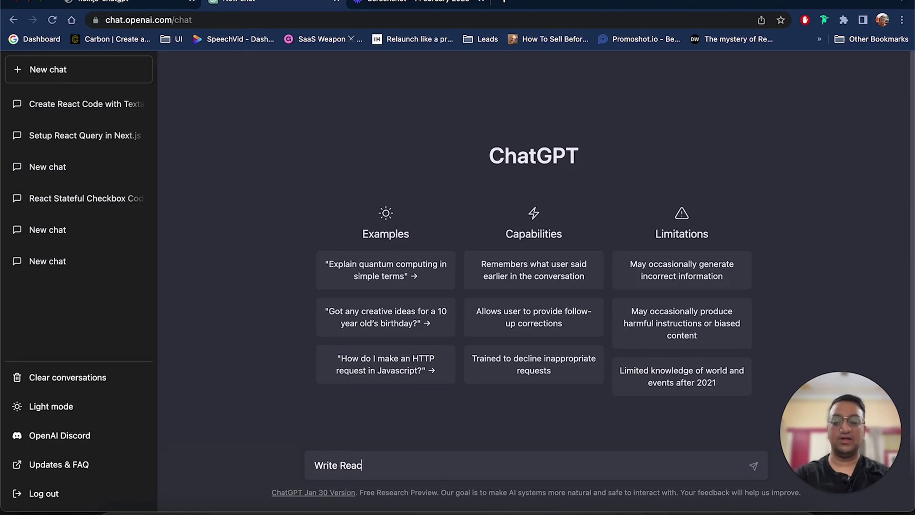
pyautogui.write('t code to gener')
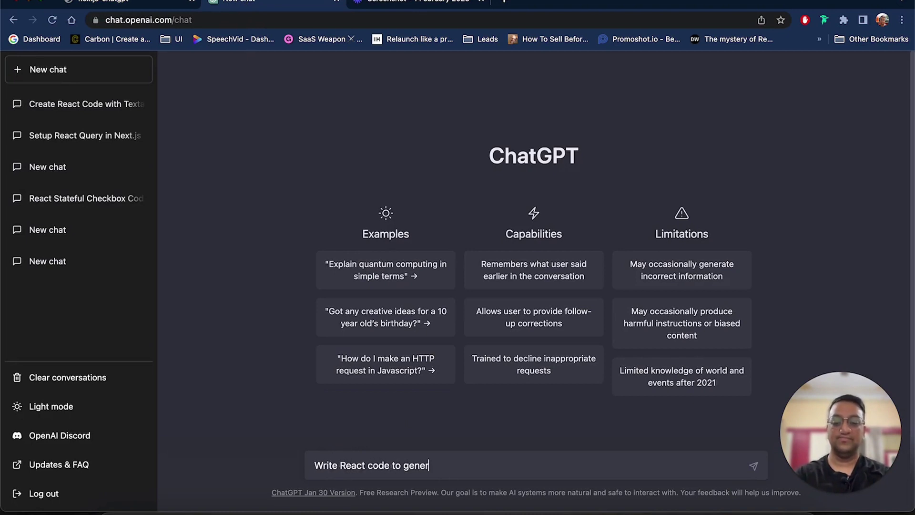
pyautogui.write('ate 2 textare')
pyautogui.write('as that are s')
pyautogui.press('BackSpace')
pyautogui.write('that are stateful')
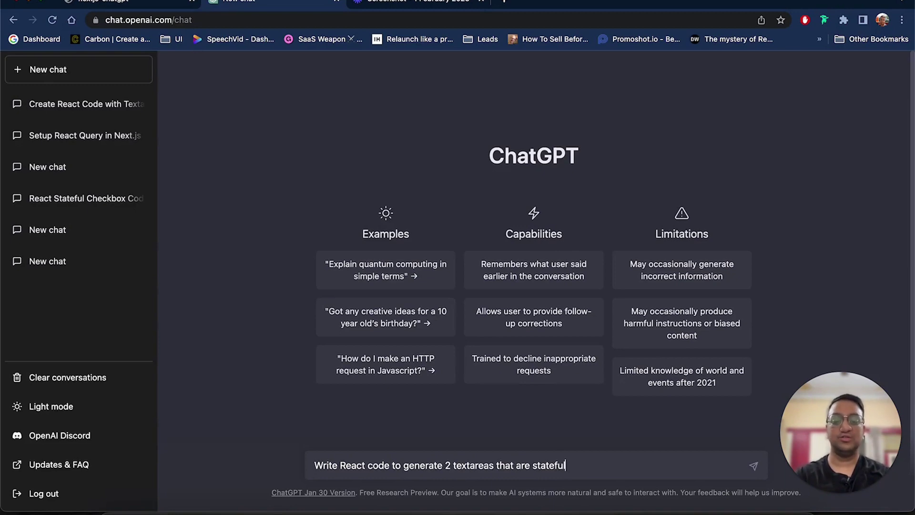
pyautogui.write('and a button')
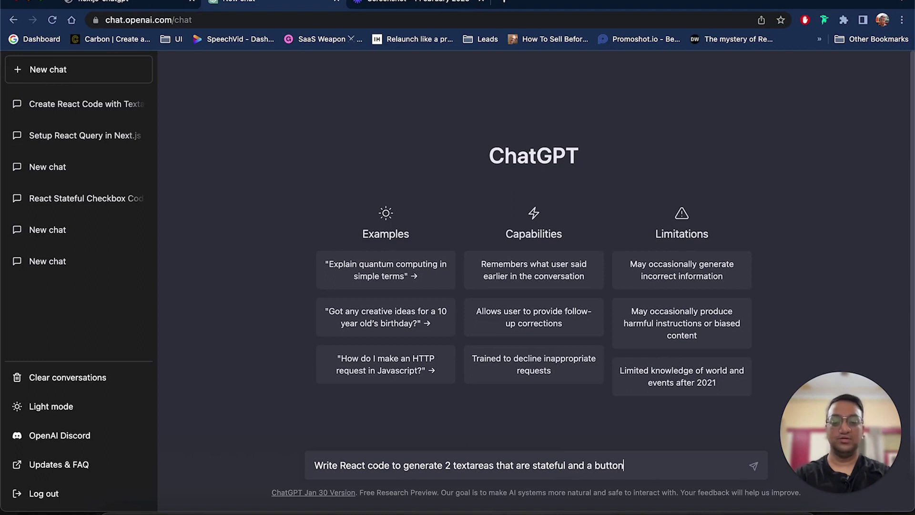
pyautogui.write(' that will have an on')
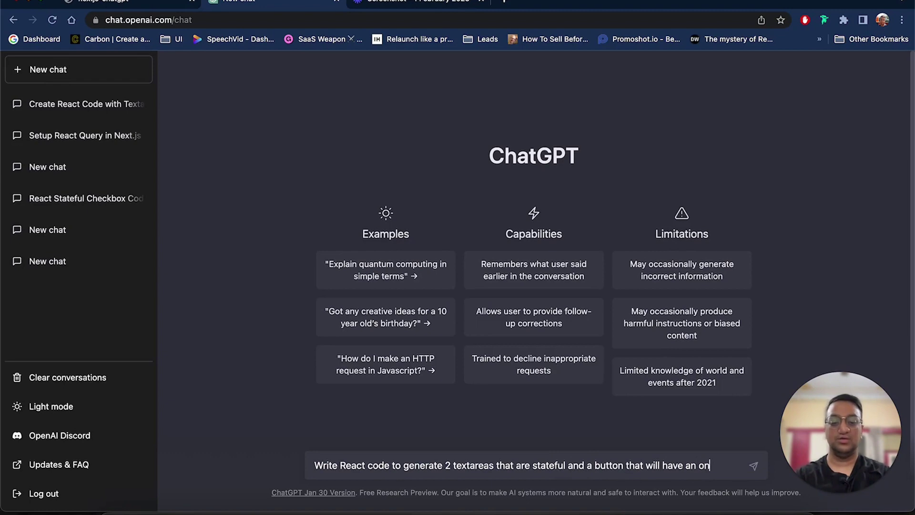
pyautogui.write('click handler')
pyautogui.press('Return')
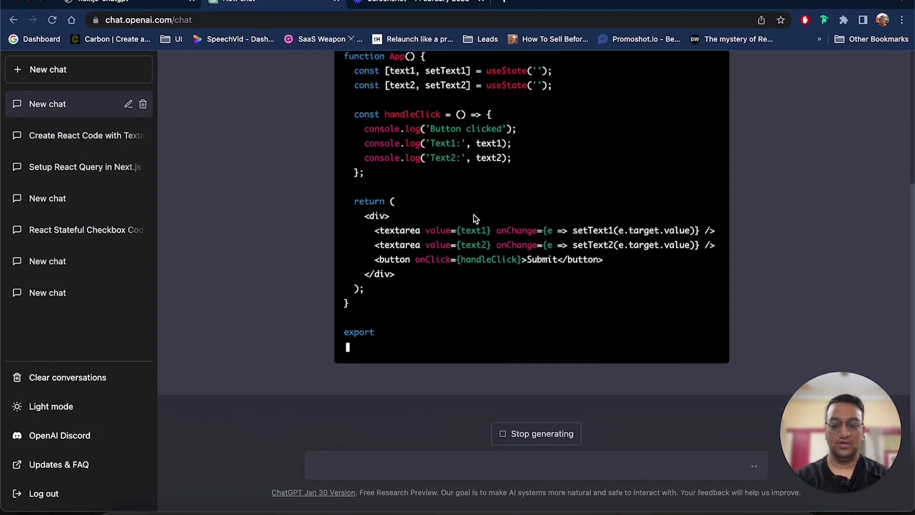
pyautogui.scroll(4, 533, 203)
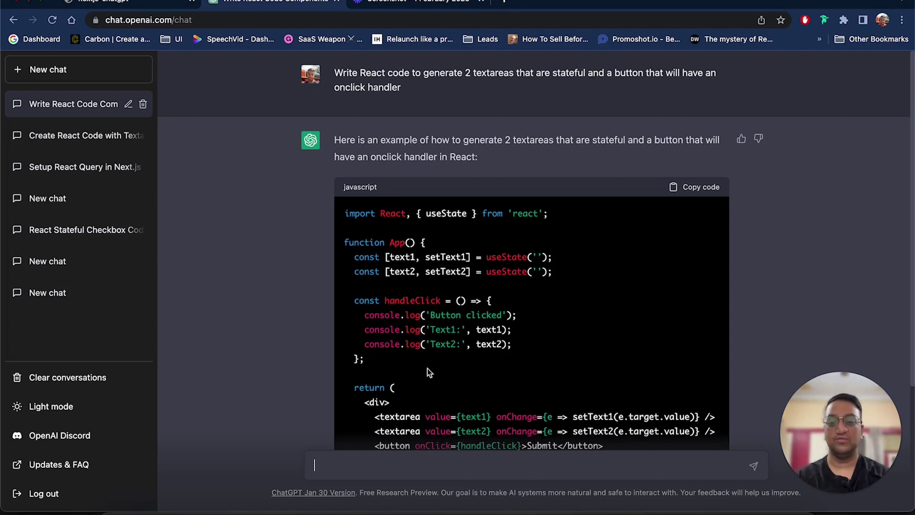
pyautogui.scroll(-2, 427, 370)
# Paste the text1/text2 state and handleClick logger code onto line 7 of index.tsx
pyautogui.moveTo(377, 313); pyautogui.dragTo(339, 209)
pyautogui.press('super+c')
pyautogui.press('super+Tab')
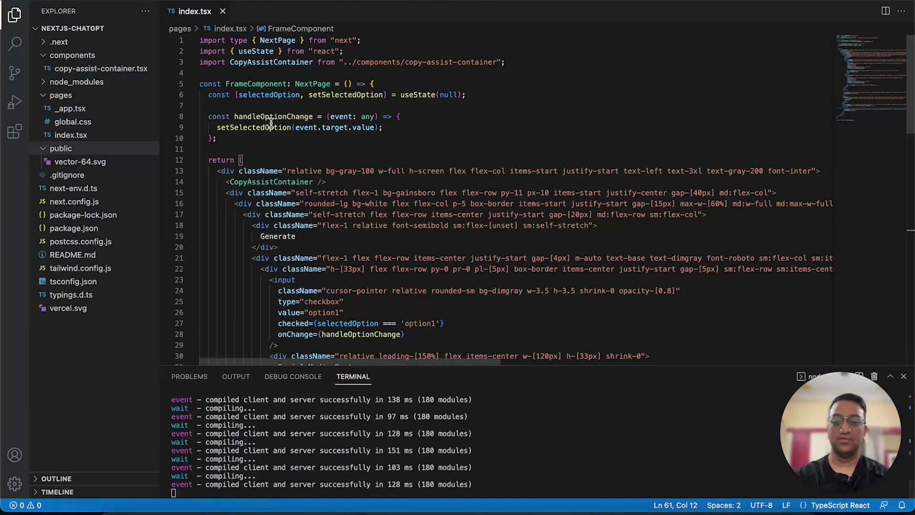
pyautogui.click(271, 106)
pyautogui.press('super+v')
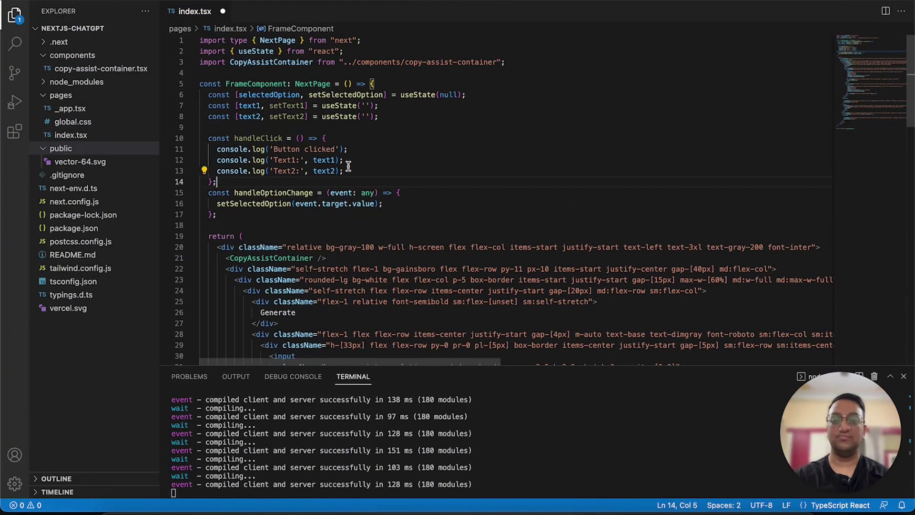
# Attach onClick={handleClick} to the Generate button on line 59 and save index.tsx
pyautogui.press('super+Tab')
pyautogui.click(421, 292)
pyautogui.scroll(-2, 421, 292)
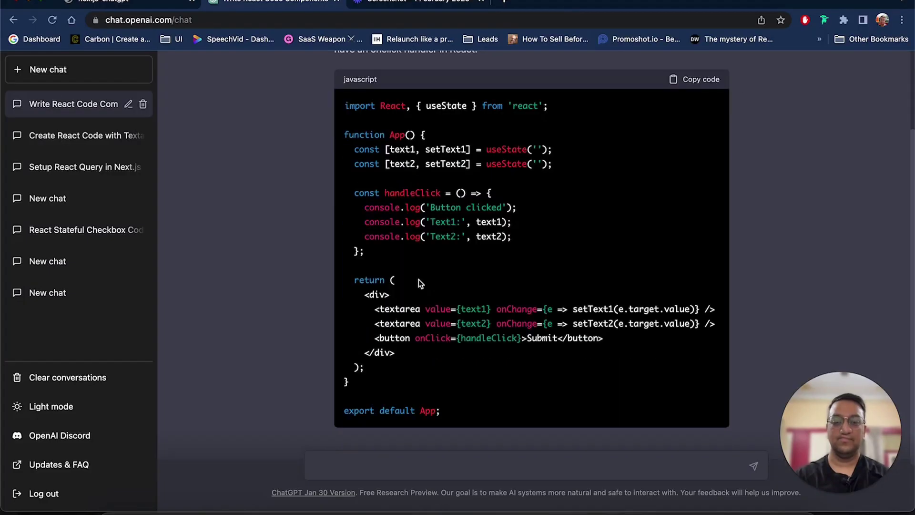
pyautogui.moveTo(426, 308); pyautogui.dragTo(700, 304)
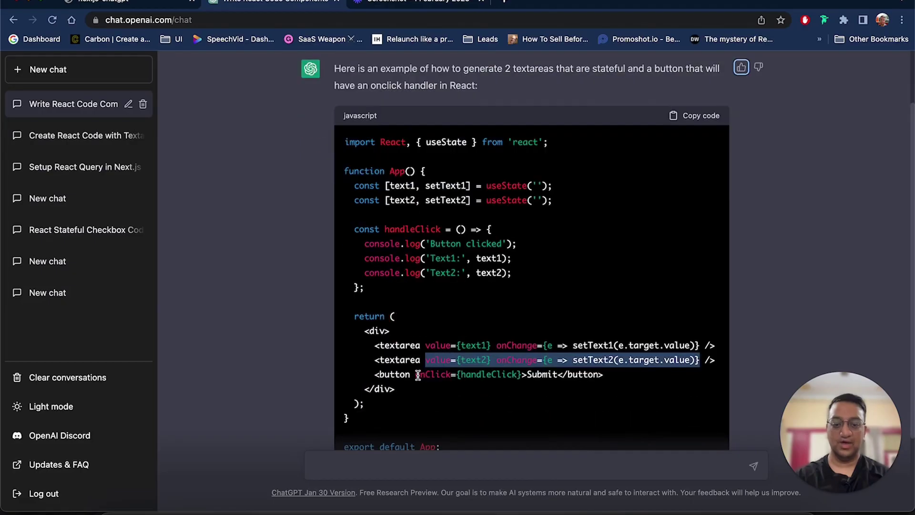
pyautogui.moveTo(416, 374); pyautogui.dragTo(526, 376)
pyautogui.hotkey('ctrl', 'c')
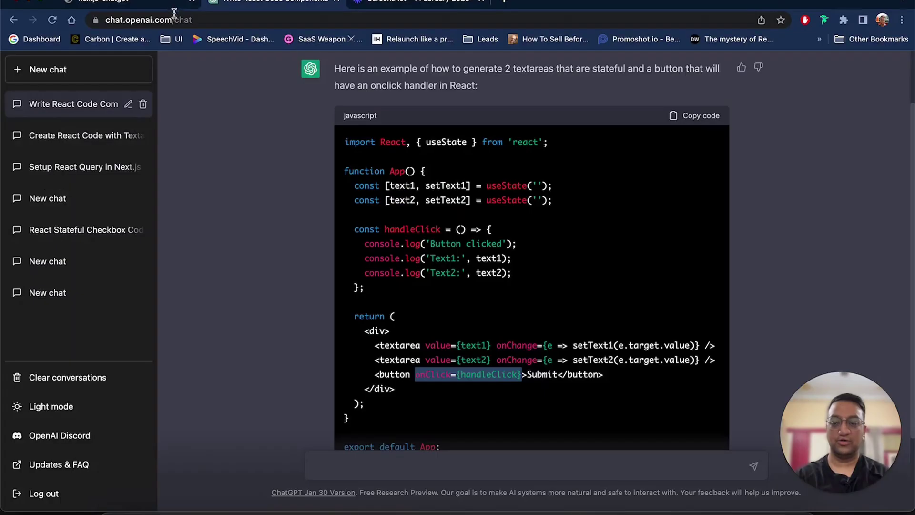
pyautogui.click(160, 6)
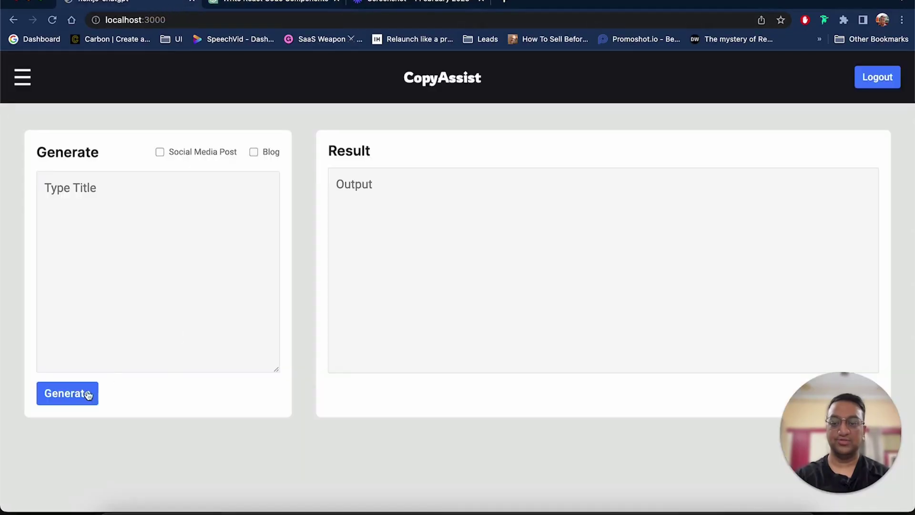
pyautogui.click(281, 6)
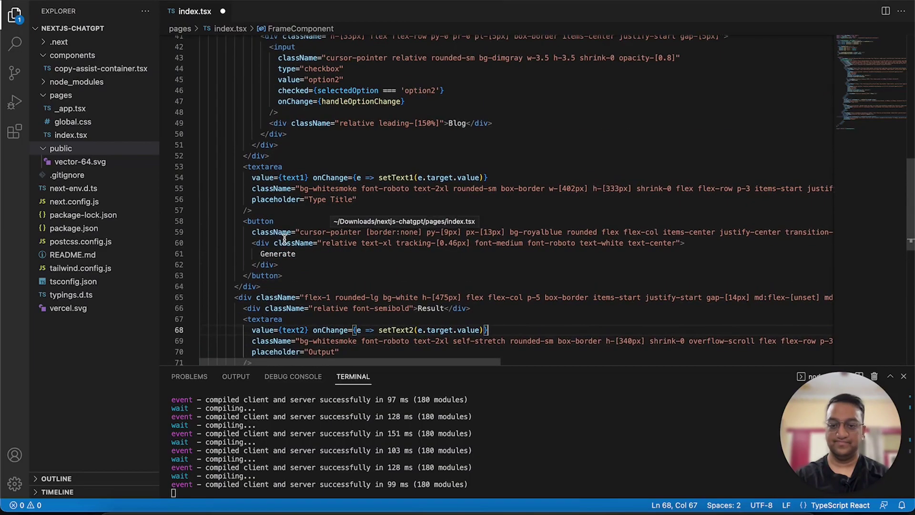
pyautogui.hotkey('ctrl', 'v')
pyautogui.hotkey('ctrl', 's')
pyautogui.scroll(13, 315, 183)
pyautogui.click(315, 183)
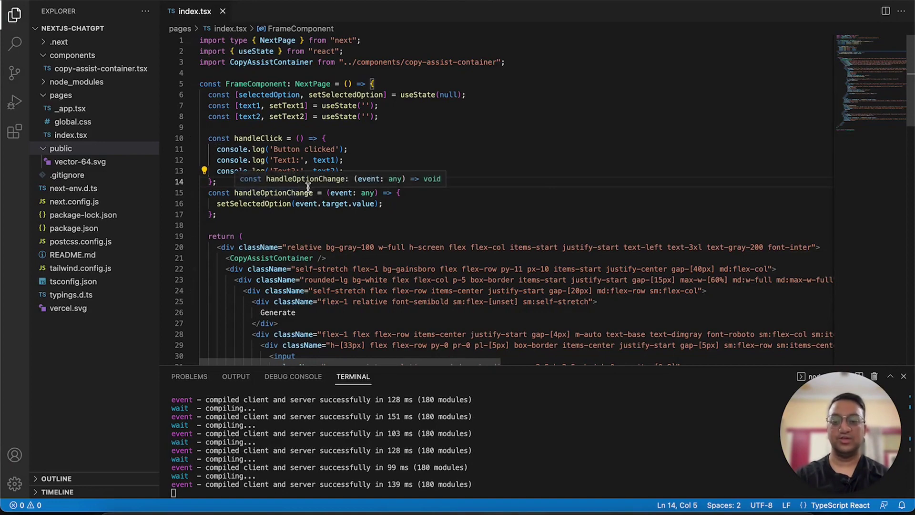
pyautogui.press('super+Tab')
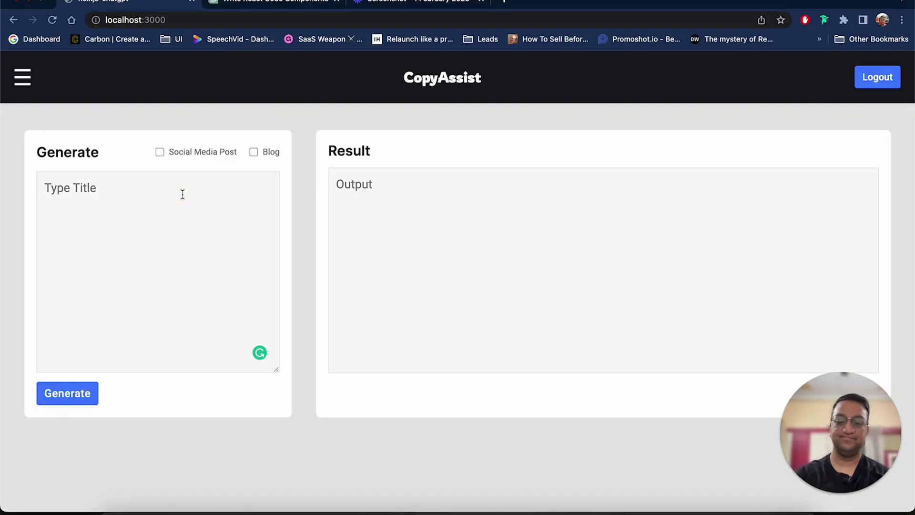
# Enter 'hello' in the title box and 'there' in the output box, then click Generate
pyautogui.write('hello')
pyautogui.click(336, 184)
pyautogui.write('there')
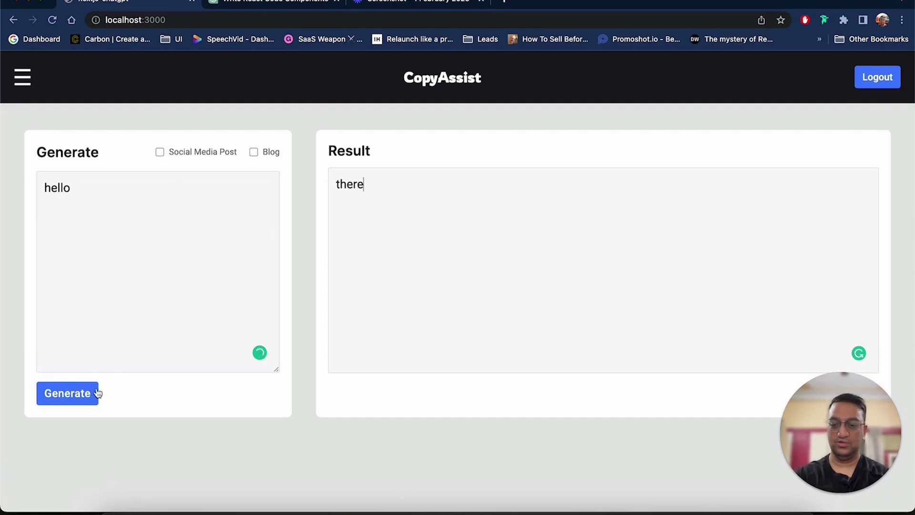
pyautogui.click(94, 392)
# Check the DevTools Console for the Button clicked log with both values, then close DevTools
pyautogui.press('super+alt+j')
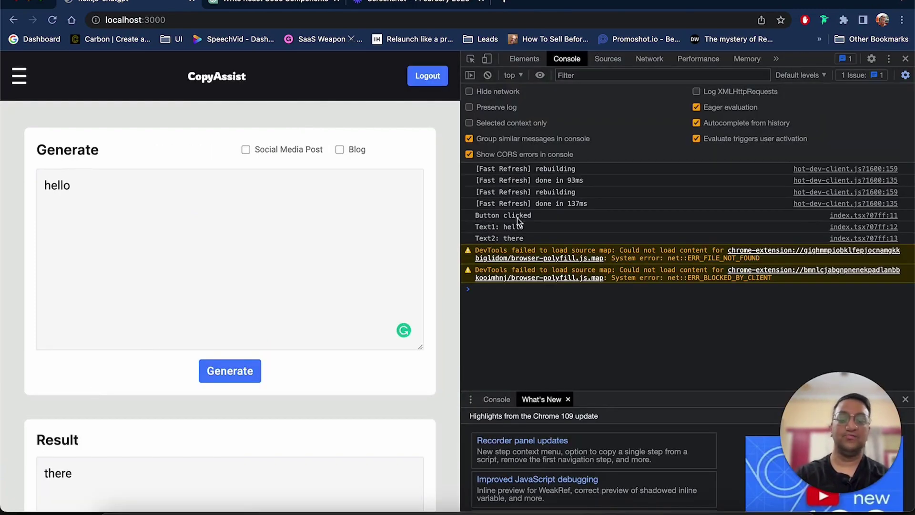
pyautogui.press('super+Tab')
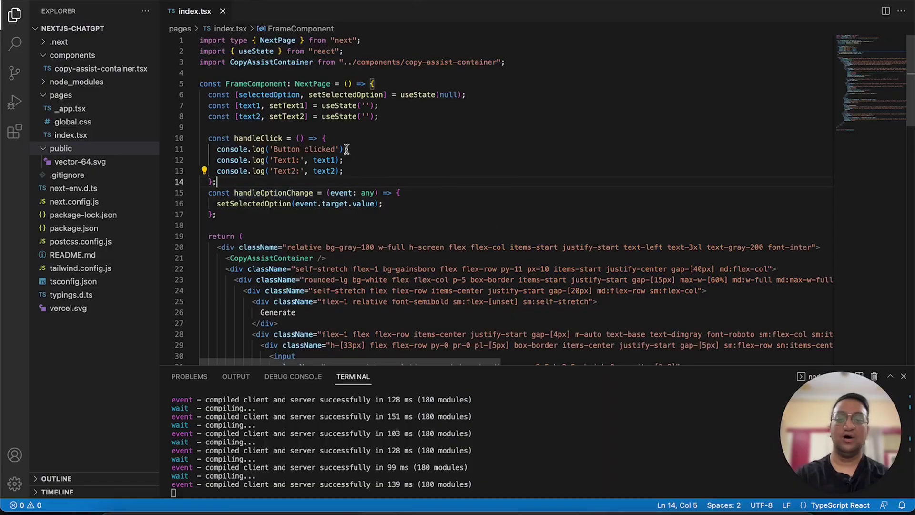
pyautogui.moveTo(218, 151); pyautogui.dragTo(347, 151)
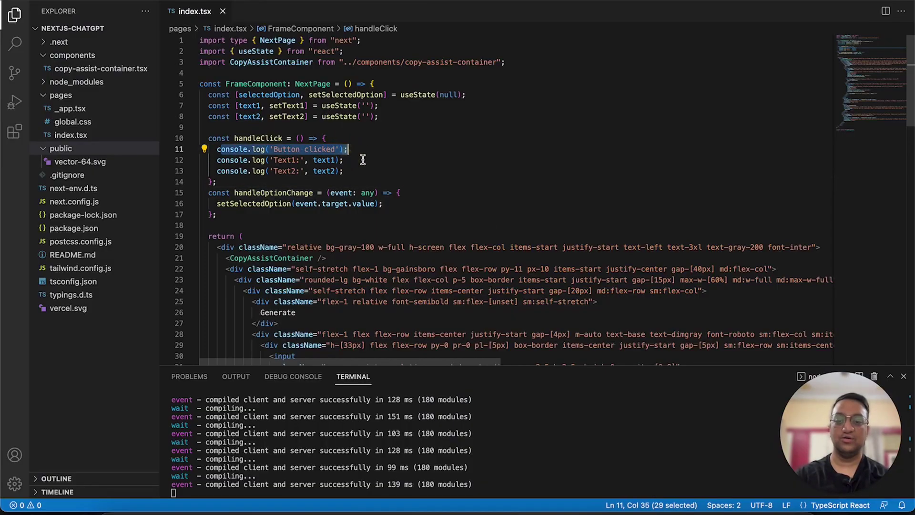
pyautogui.press('super+Tab')
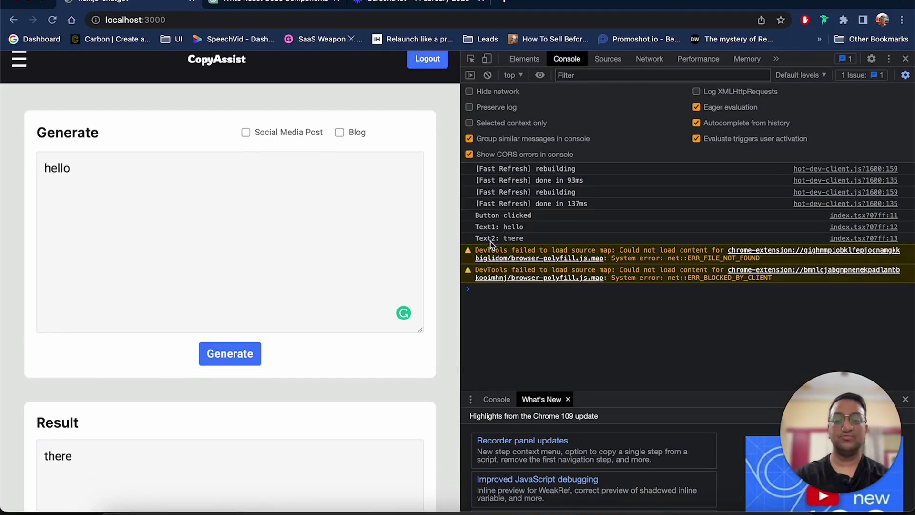
pyautogui.scroll(-5, 264, 253)
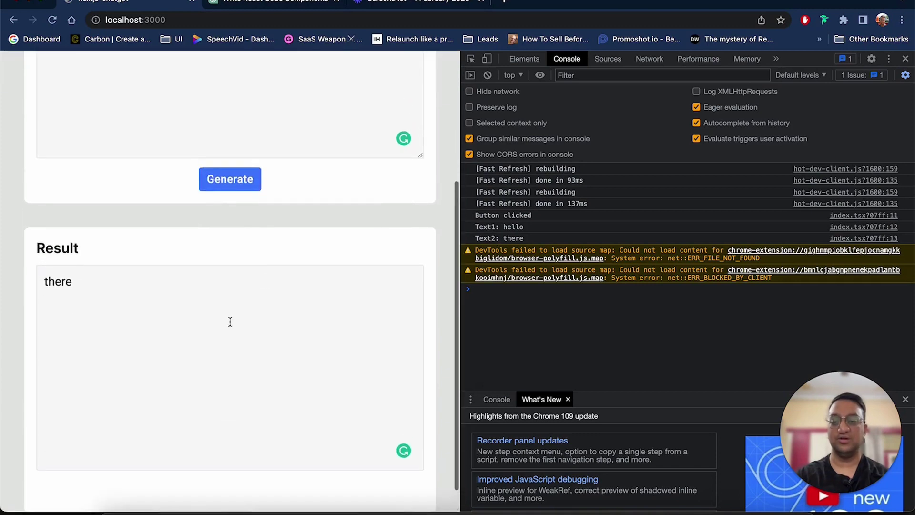
pyautogui.press('super+alt+i')
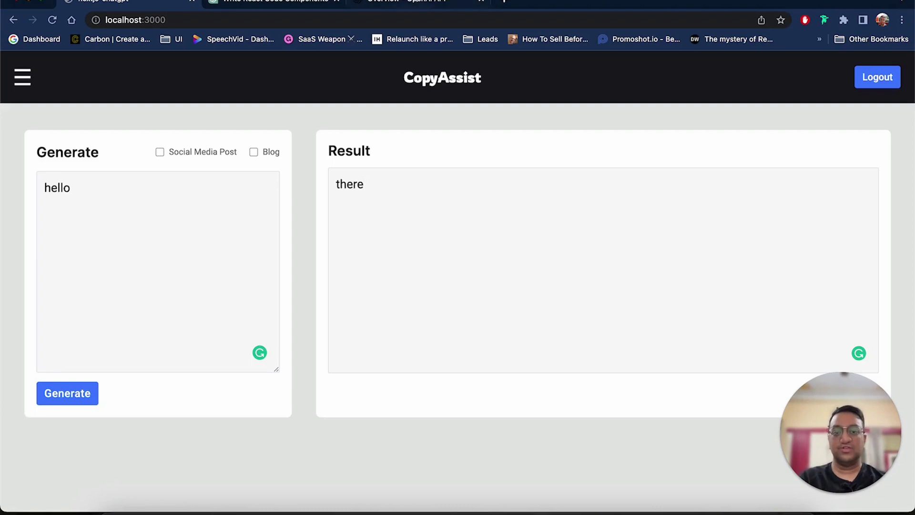
# Create a new secret key on the OpenAI API keys page and copy it
pyautogui.click(413, 1)
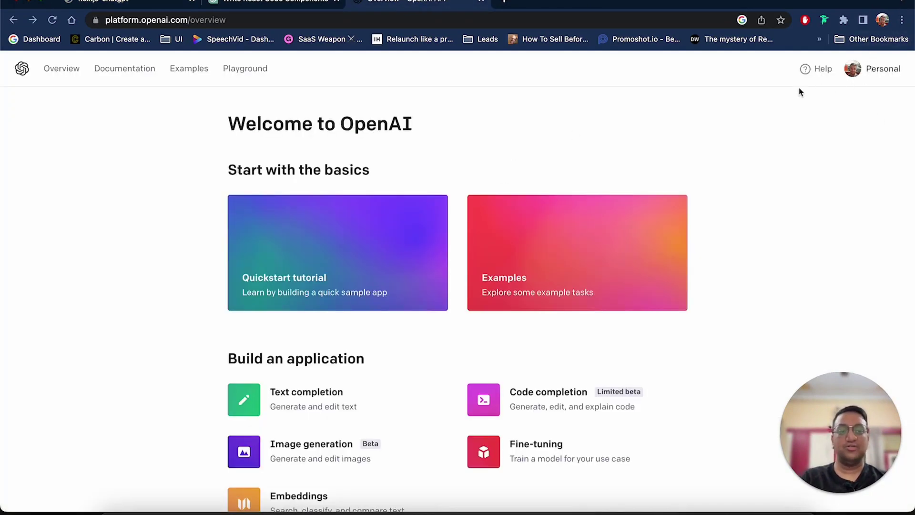
pyautogui.click(859, 76)
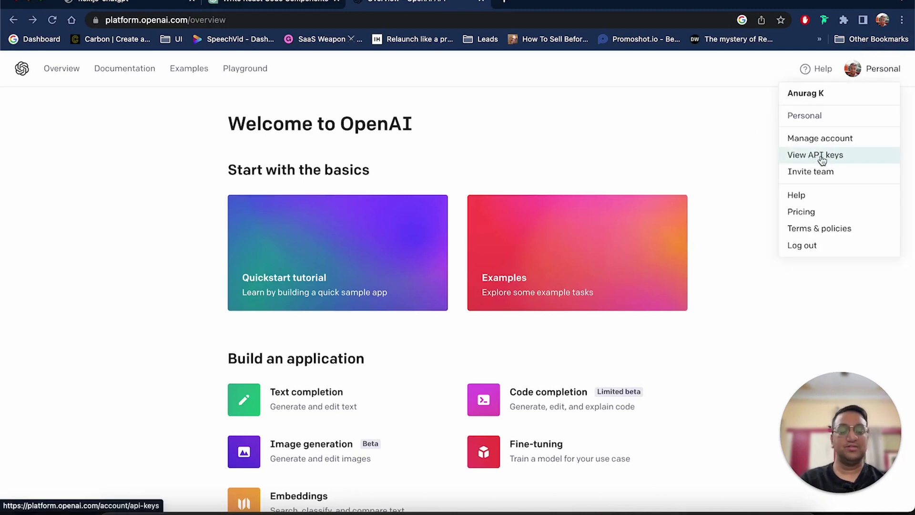
pyautogui.click(821, 157)
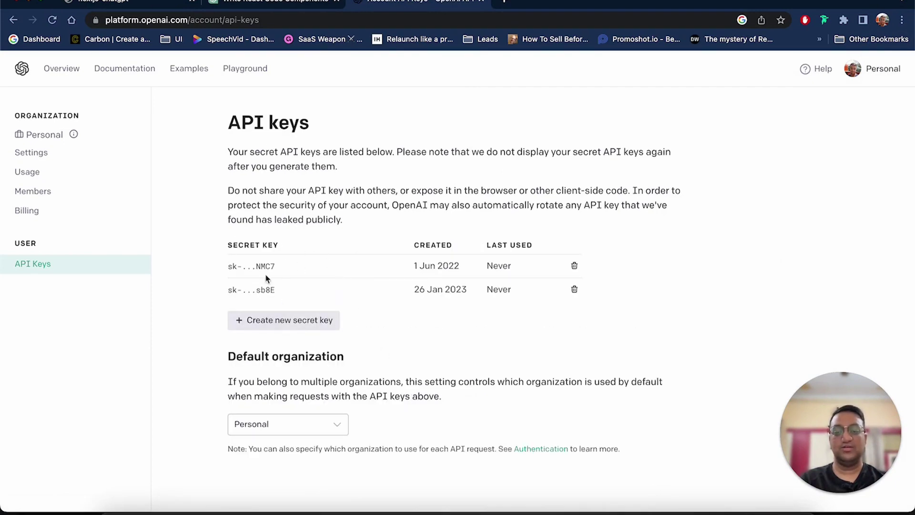
pyautogui.click(275, 322)
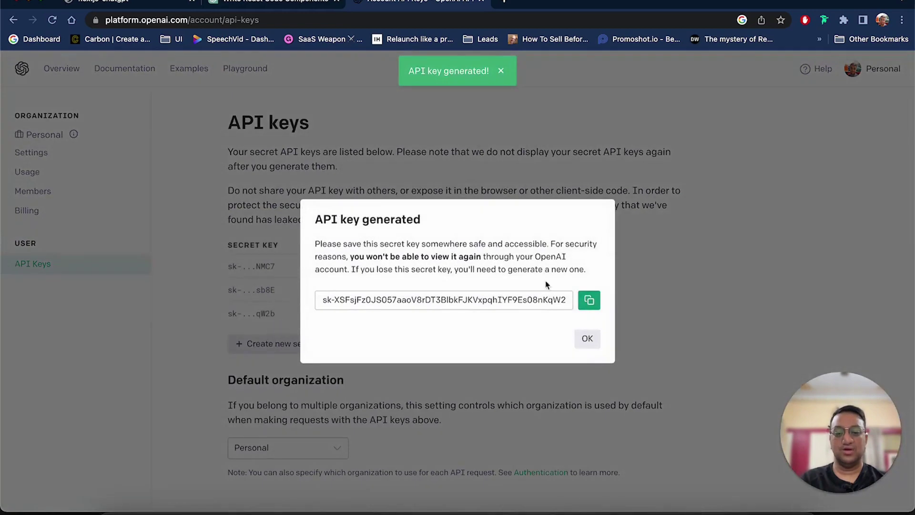
pyautogui.click(589, 300)
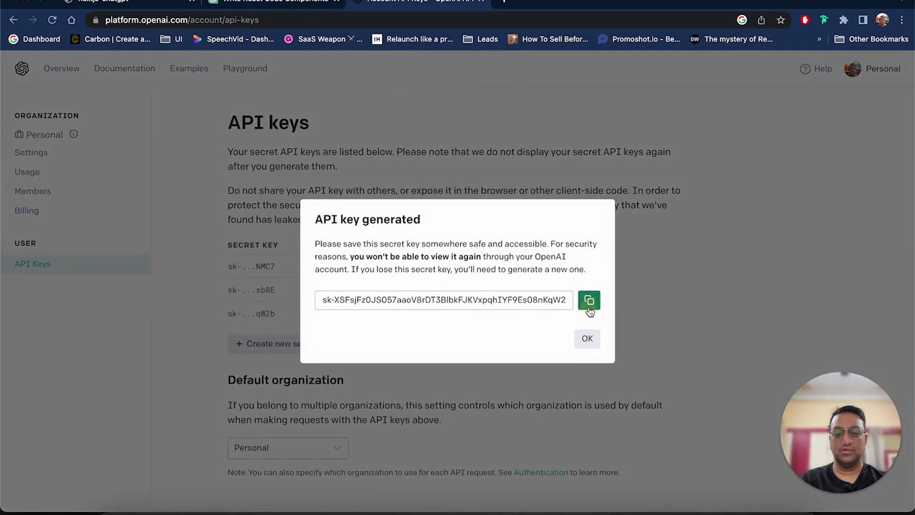
pyautogui.click(589, 340)
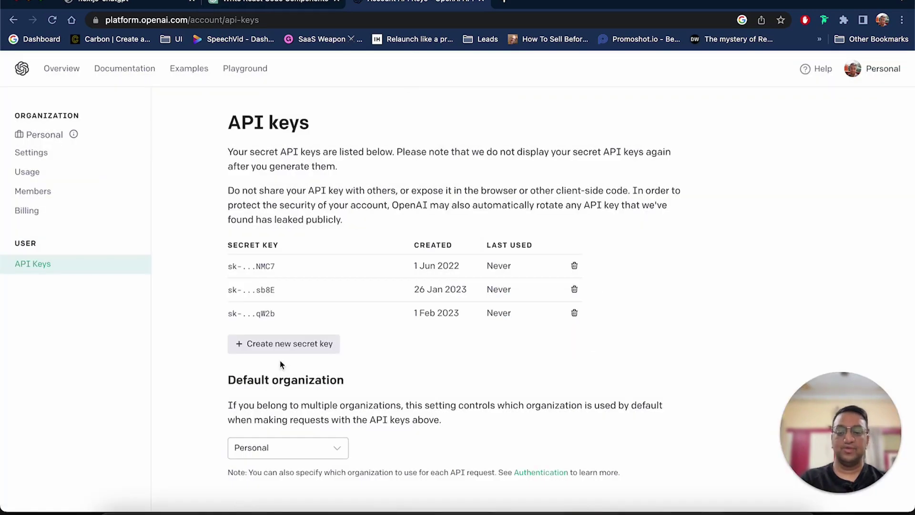
# Create a .env file setting NEXT_PUBLIC_API_KEY to the copied OpenAI key and save it
pyautogui.click(204, 506)
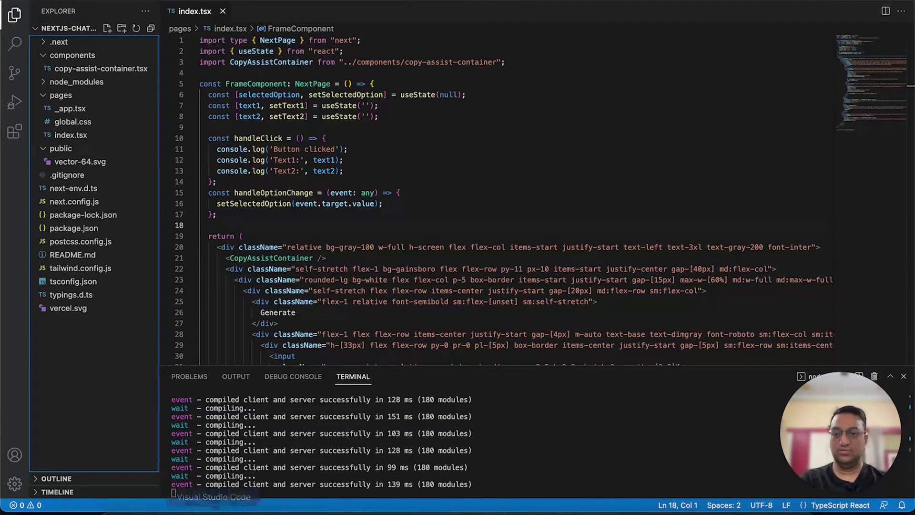
pyautogui.click(107, 28)
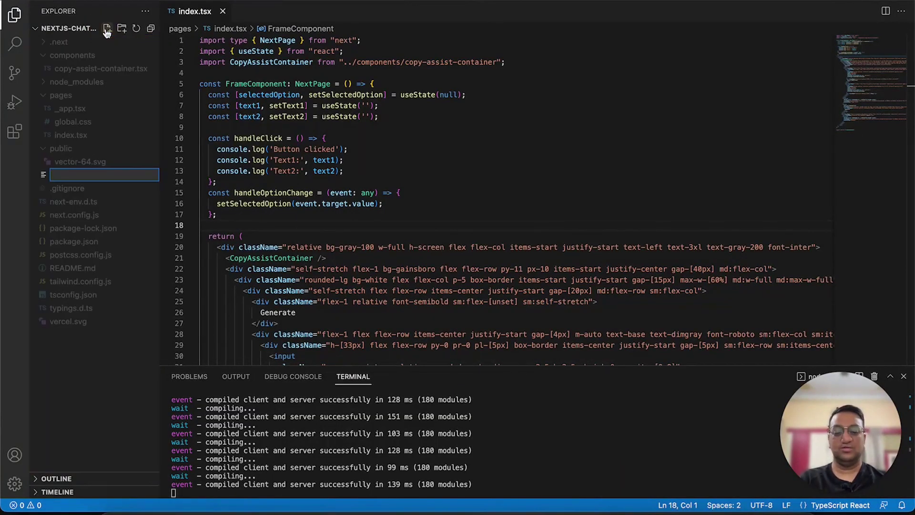
pyautogui.write('.env')
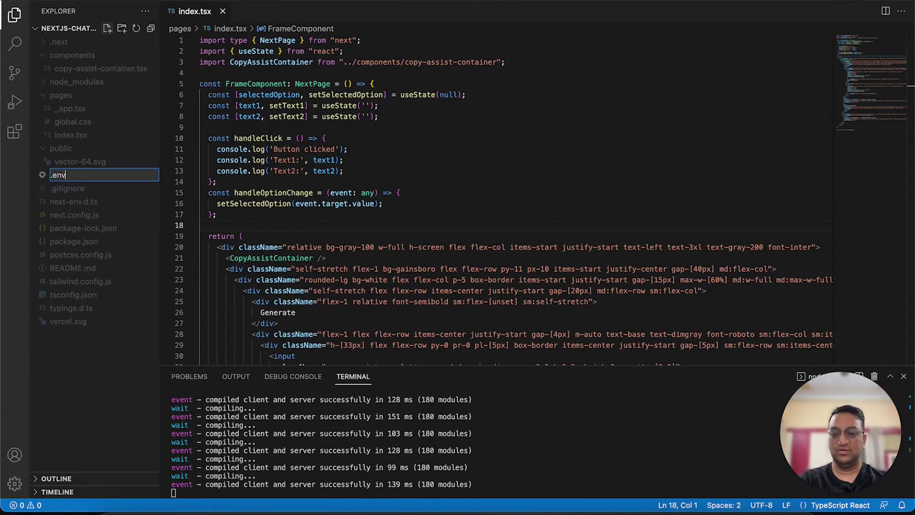
pyautogui.press('Return')
pyautogui.write('NEXT')
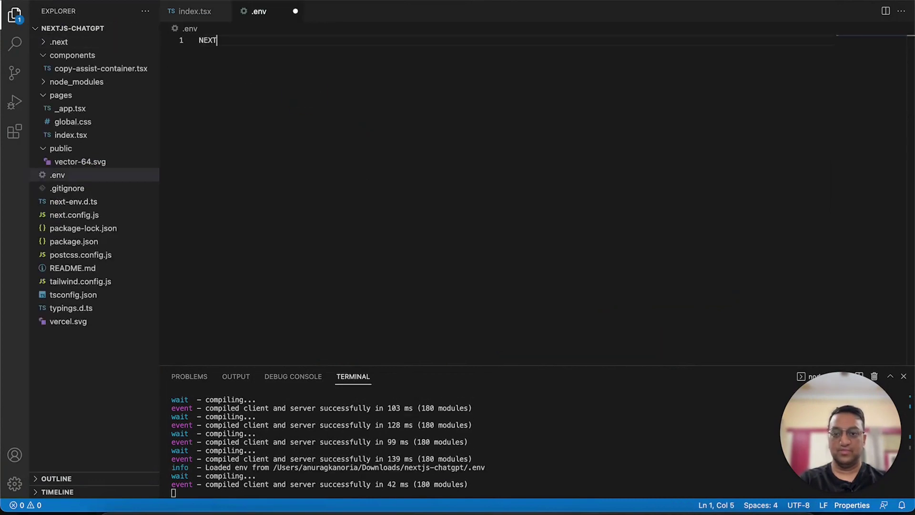
pyautogui.write('_PUBLIC')
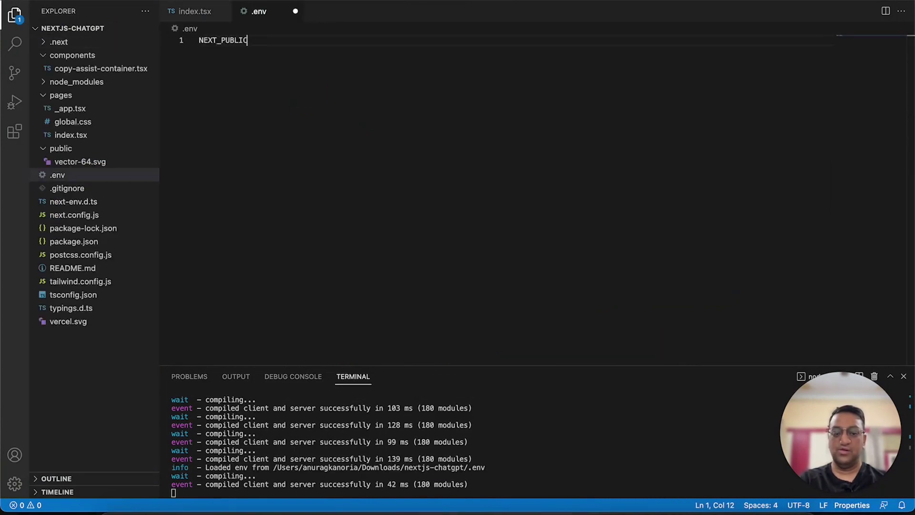
pyautogui.write('_API_KEY =')
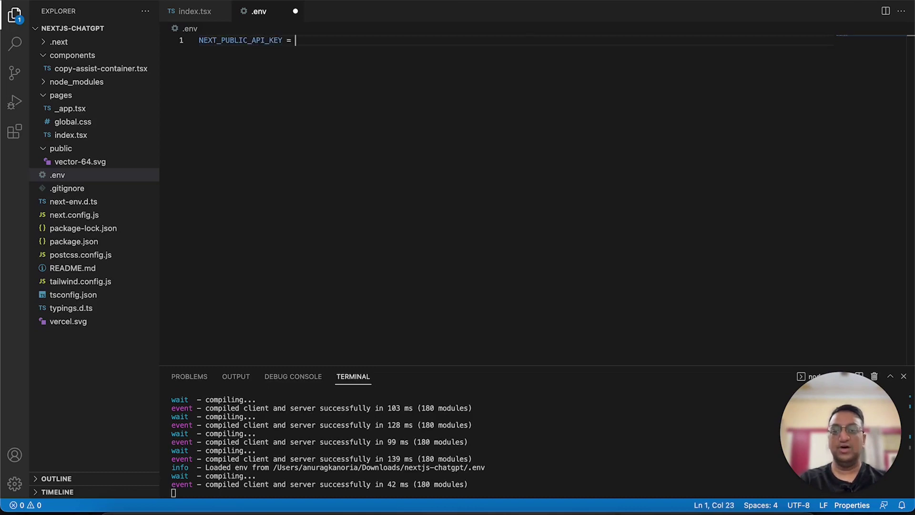
pyautogui.press('super+v')
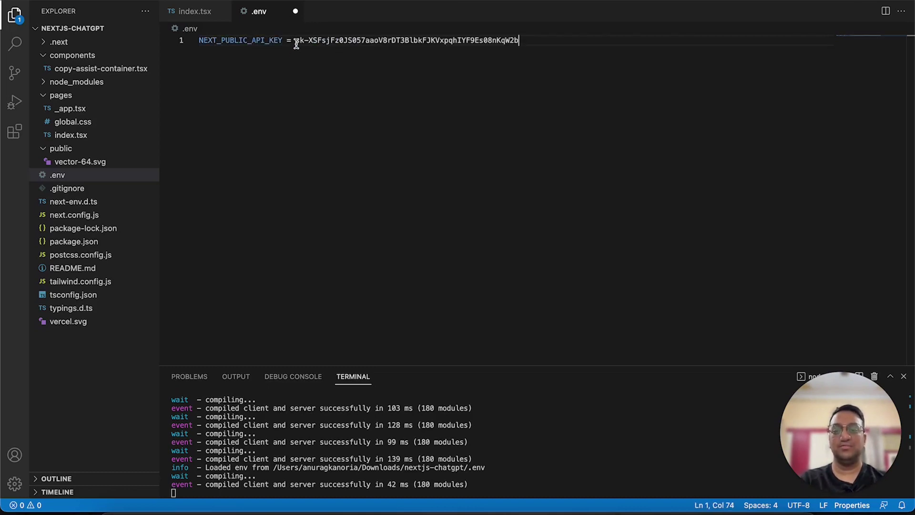
pyautogui.press('super+s')
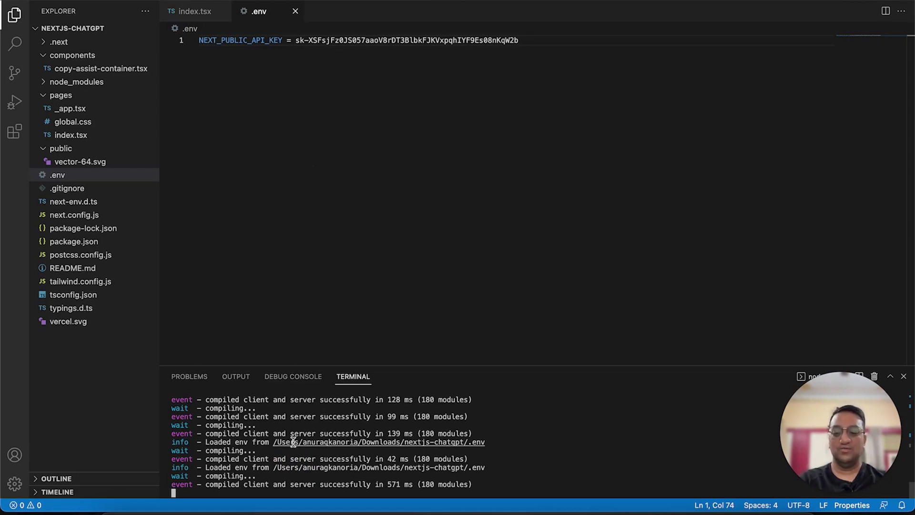
# Stop the dev server and rerun npm run dev
pyautogui.hotkey('ctrl', 'c')
pyautogui.press('Up')
pyautogui.press('Return')
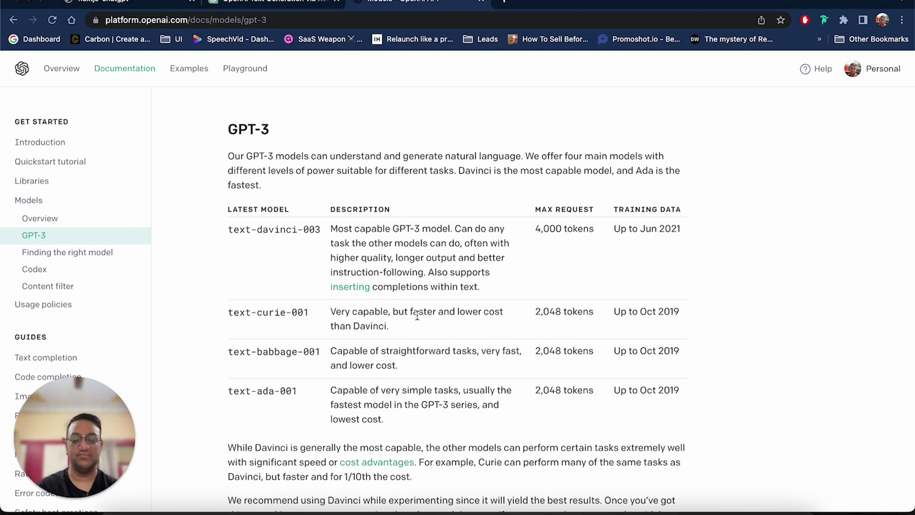
# Select the text-davinci-003 model name on the GPT-3 models documentation page
pyautogui.tripleClick(253, 230)
pyautogui.click(261, 254)
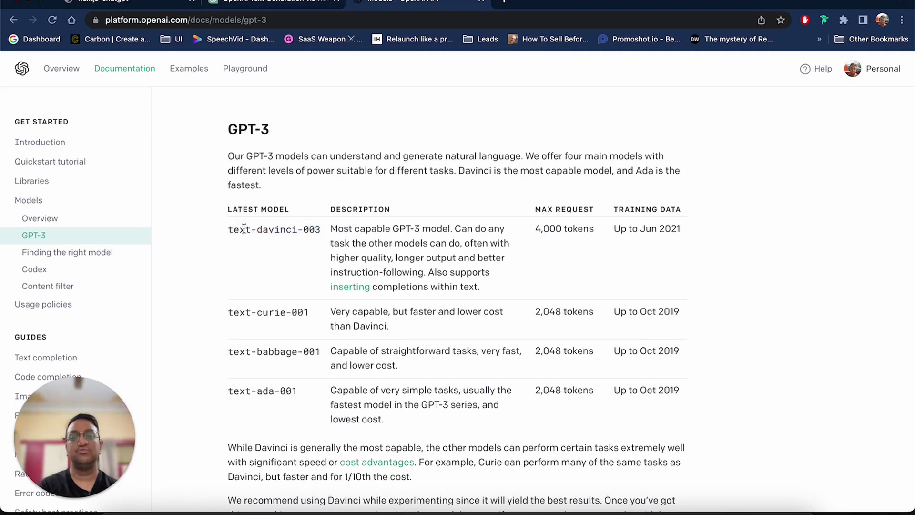
pyautogui.moveTo(231, 230); pyautogui.dragTo(334, 230)
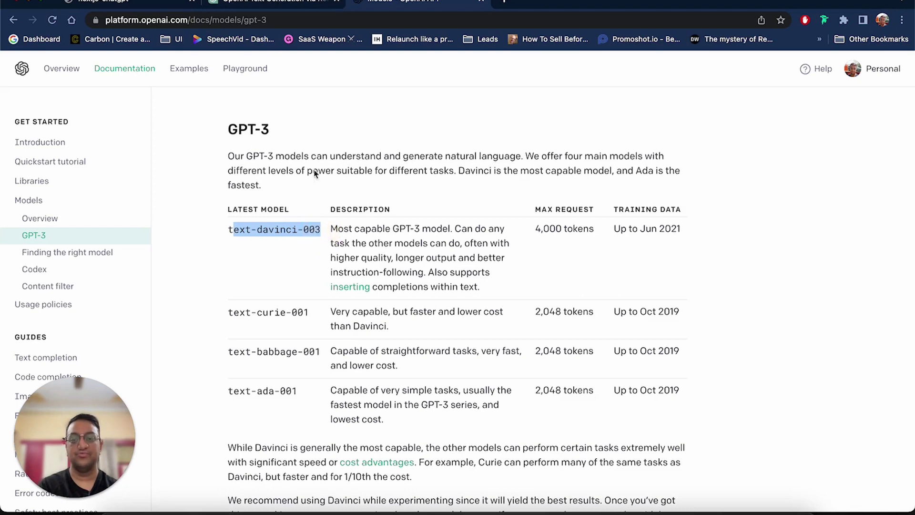
pyautogui.click(302, 5)
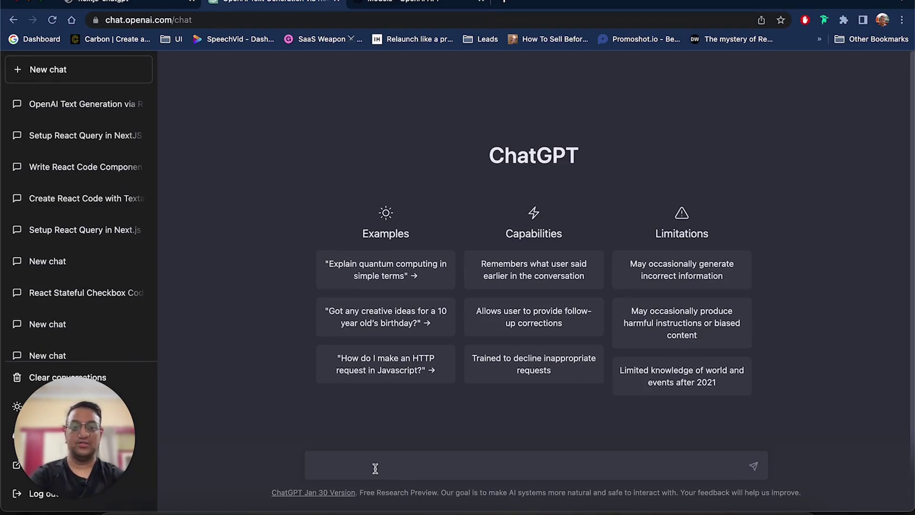
# Ask ChatGPT for React code that calls the OpenAI API with text-davinci-003 on a button click
pyautogui.write('Th')
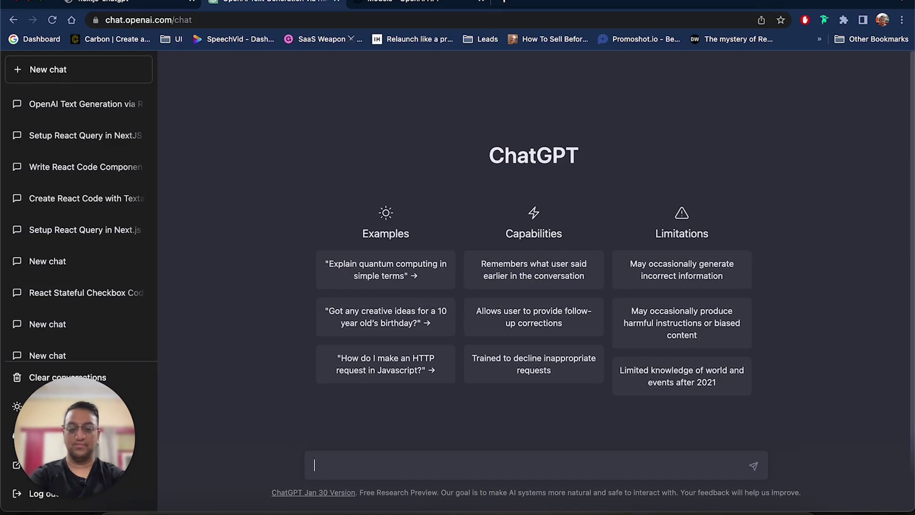
pyautogui.write('Write React code that calls the OPE')
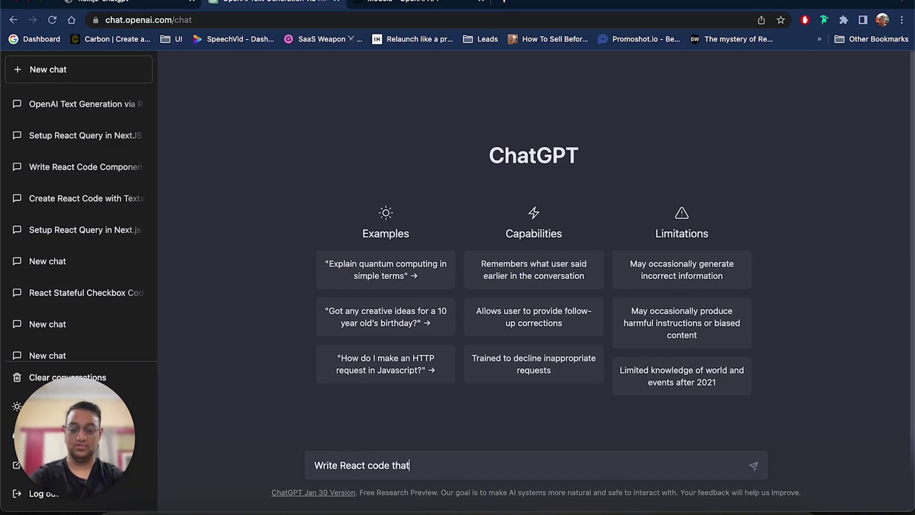
pyautogui.press('BackSpace')
pyautogui.press('BackSpace')
pyautogui.write('penAI API to')
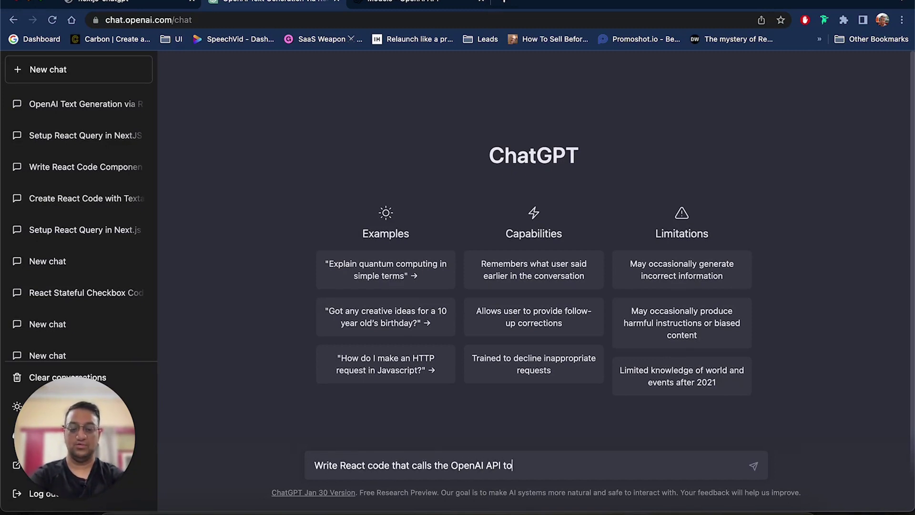
pyautogui.write(' generate social media post and uses the')
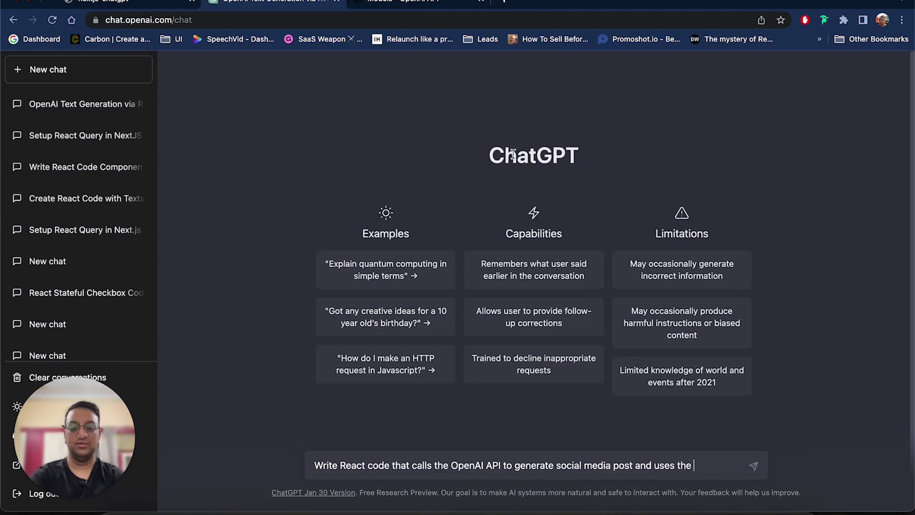
pyautogui.click(396, 11)
pyautogui.click(324, 6)
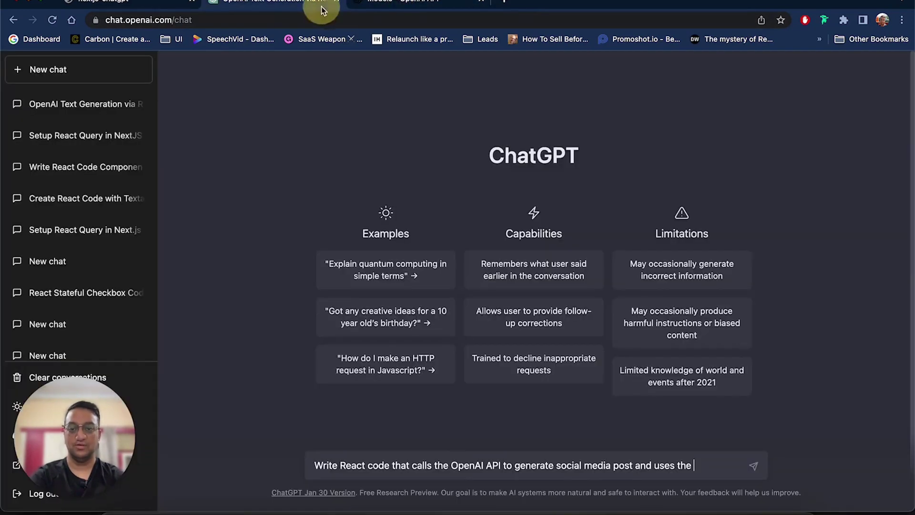
pyautogui.press('super+v')
pyautogui.write('mod')
pyautogui.press('BackSpace')
pyautogui.press('BackSpace')
pyautogui.press('BackSpace')
pyautogui.write('model')
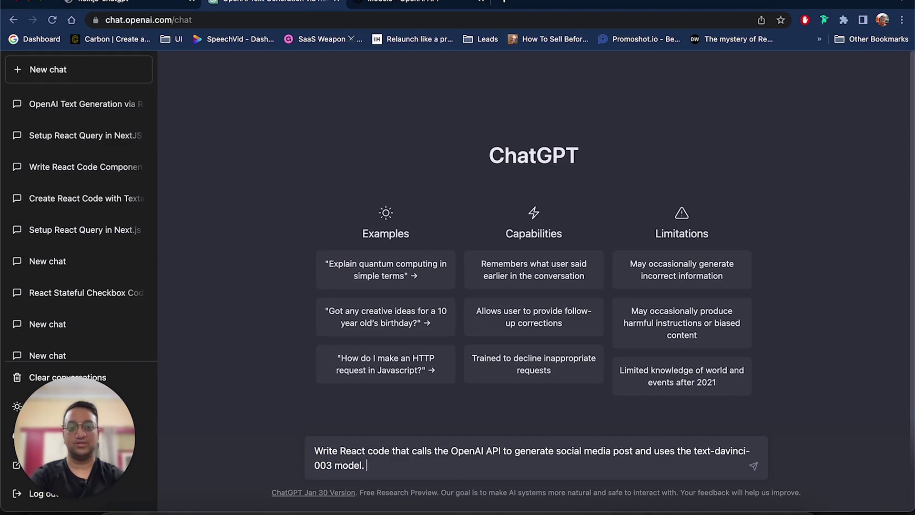
pyautogui.write('. Only run this when a button is clicked')
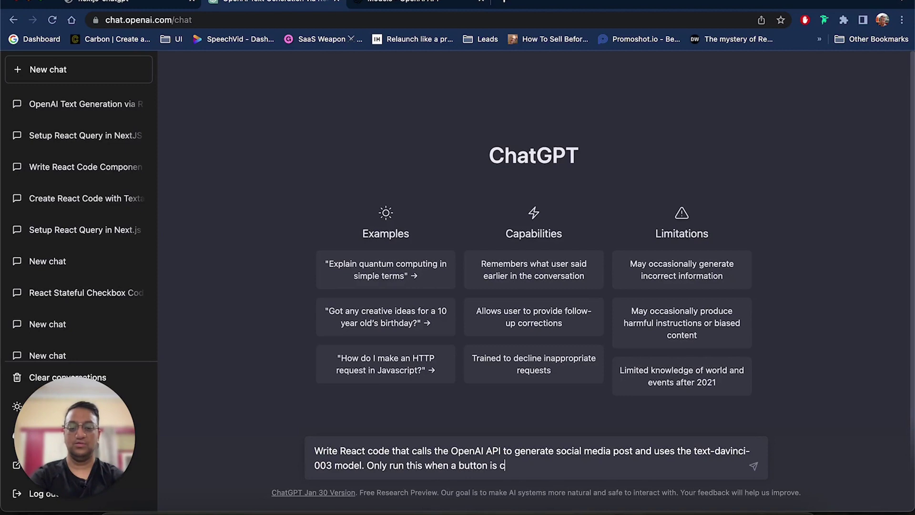
pyautogui.press('Return')
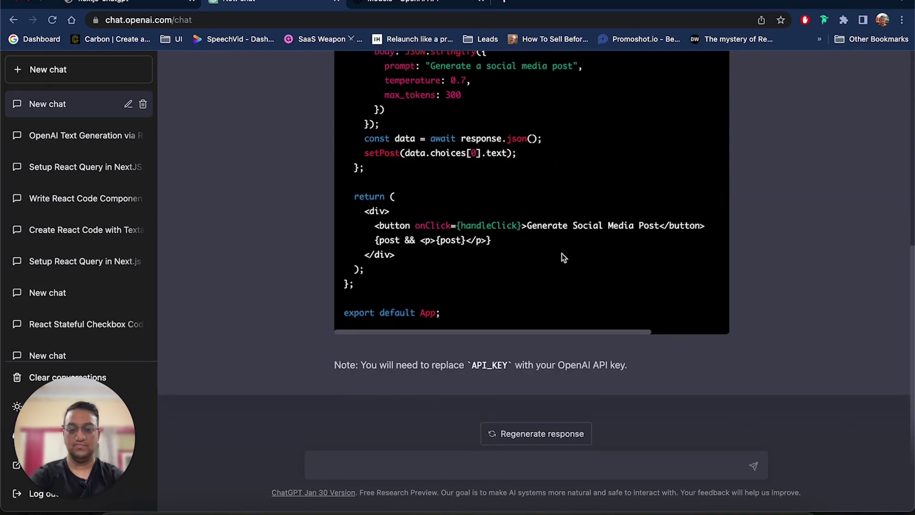
# Review the reply's handleClick fetch example and select its API request code
pyautogui.scroll(3, 562, 253)
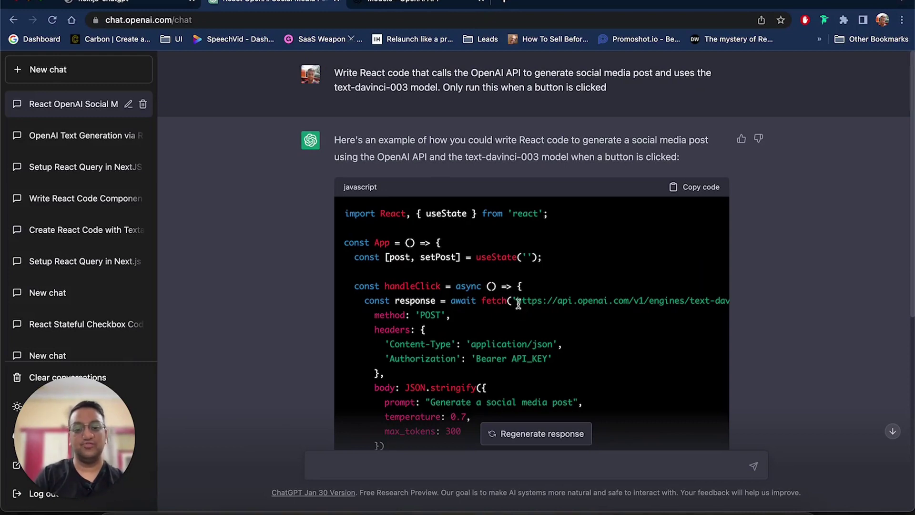
pyautogui.scroll(-4, 520, 305)
pyautogui.doubleClick(394, 107)
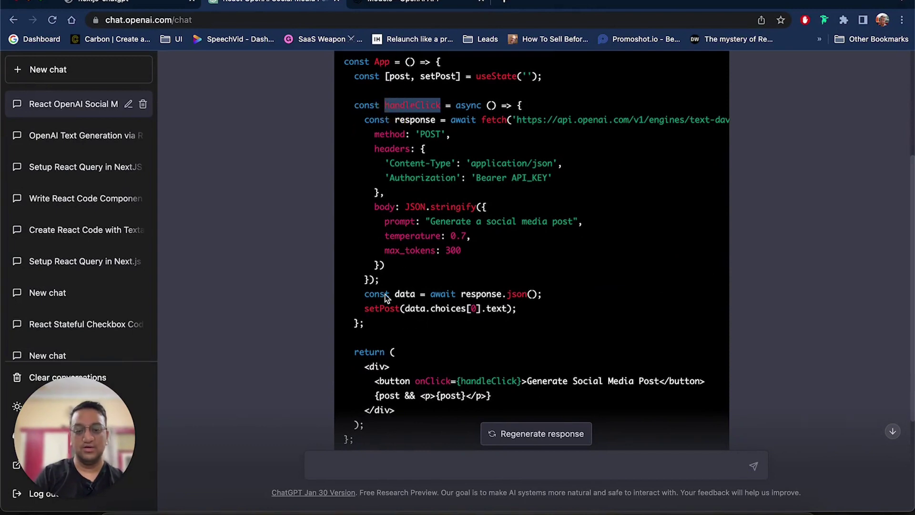
pyautogui.scroll(2, 462, 210)
pyautogui.click(462, 210)
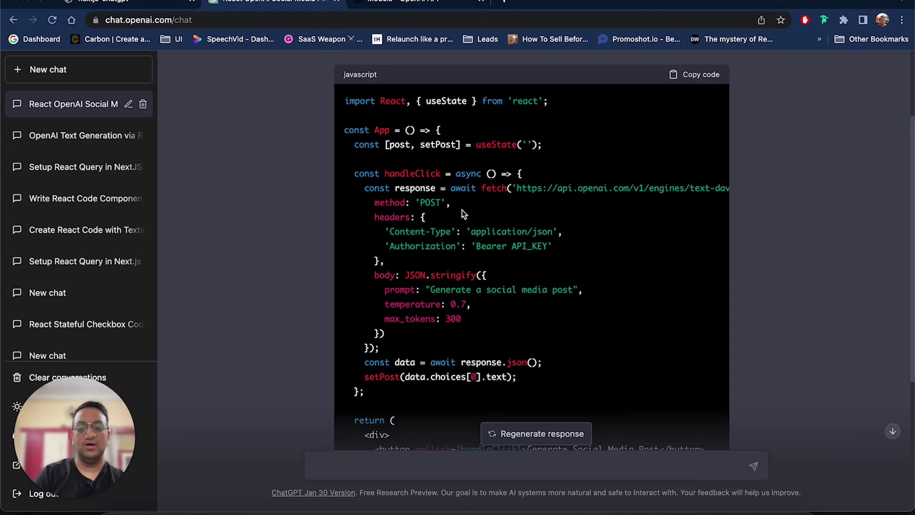
pyautogui.scroll(-2, 462, 209)
pyautogui.moveTo(431, 208); pyautogui.dragTo(573, 210)
pyautogui.scroll(2, 574, 210)
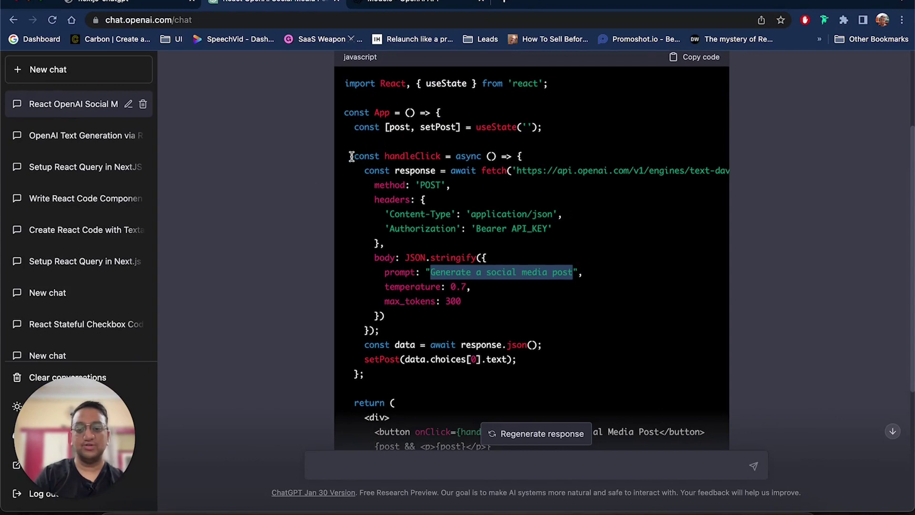
pyautogui.moveTo(354, 166); pyautogui.dragTo(517, 360)
# Paste the copied OpenAI fetch code into handleClick in index.tsx
pyautogui.click(212, 511)
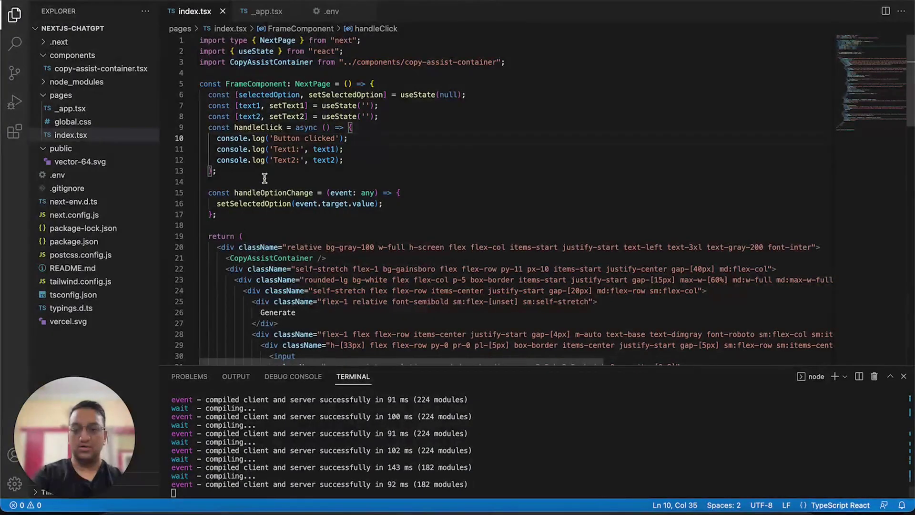
pyautogui.click(354, 127)
pyautogui.press('super+v')
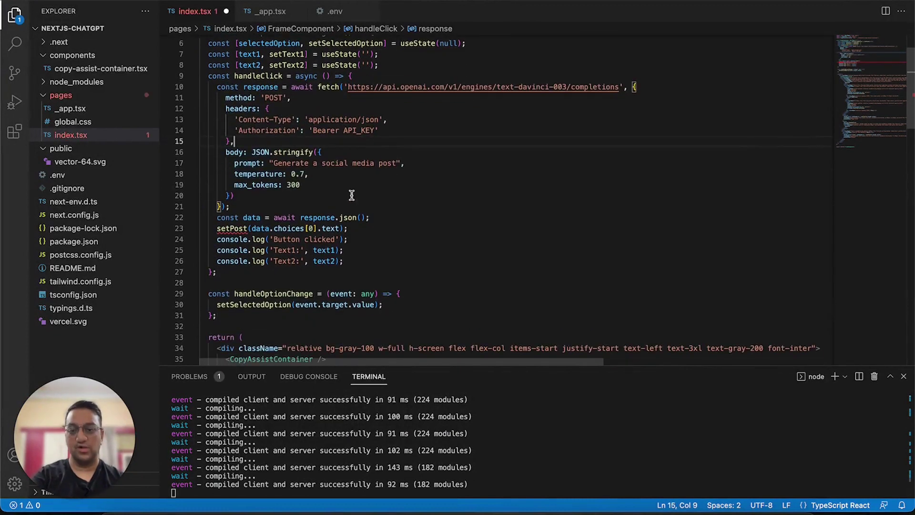
pyautogui.click(274, 250)
pyautogui.scroll(2, 274, 251)
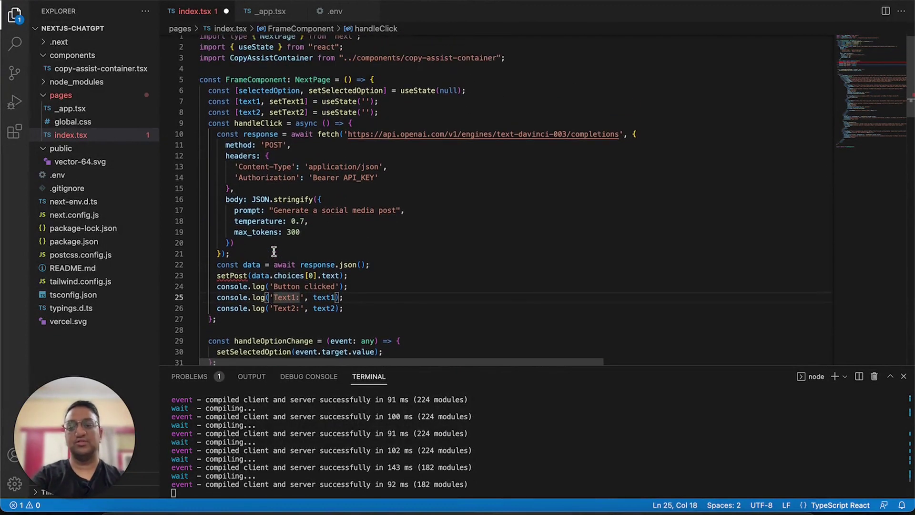
# Replace setPost with setText2 in the pasted code using autocomplete
pyautogui.doubleClick(233, 276)
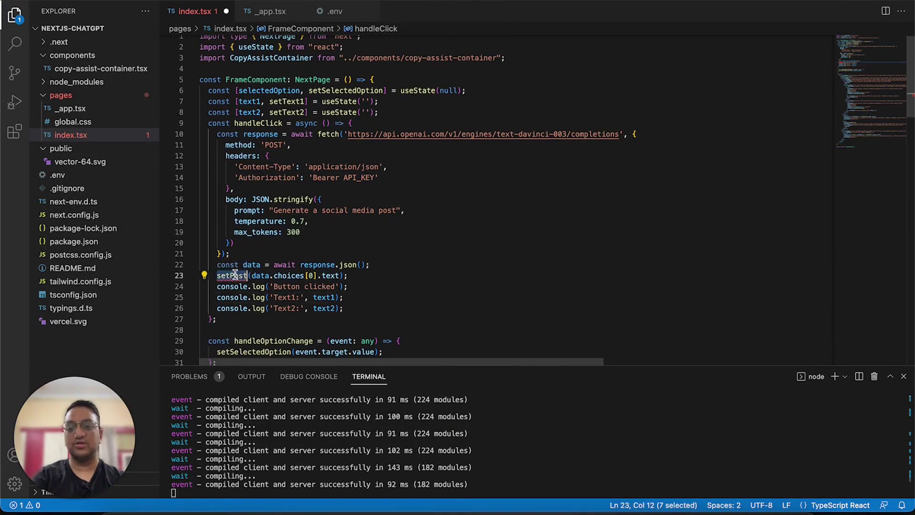
pyautogui.write('settext')
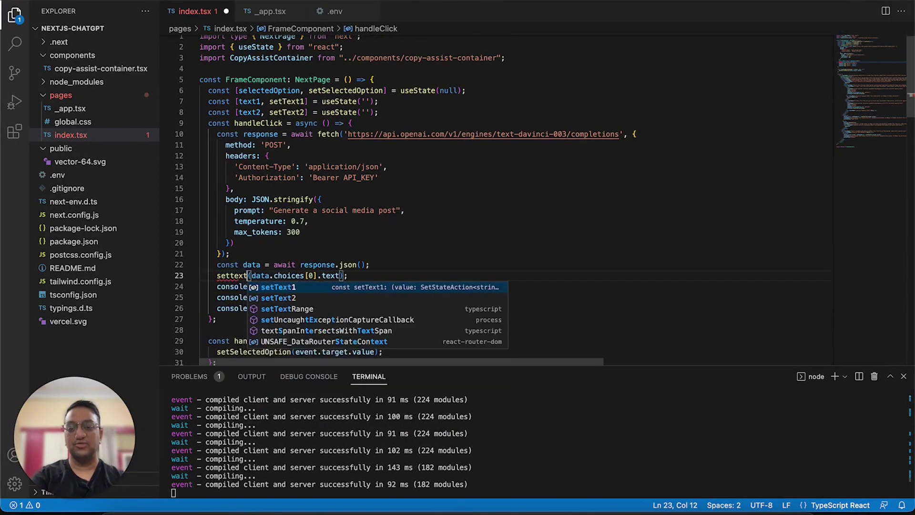
pyautogui.press('Down')
pyautogui.press('Return')
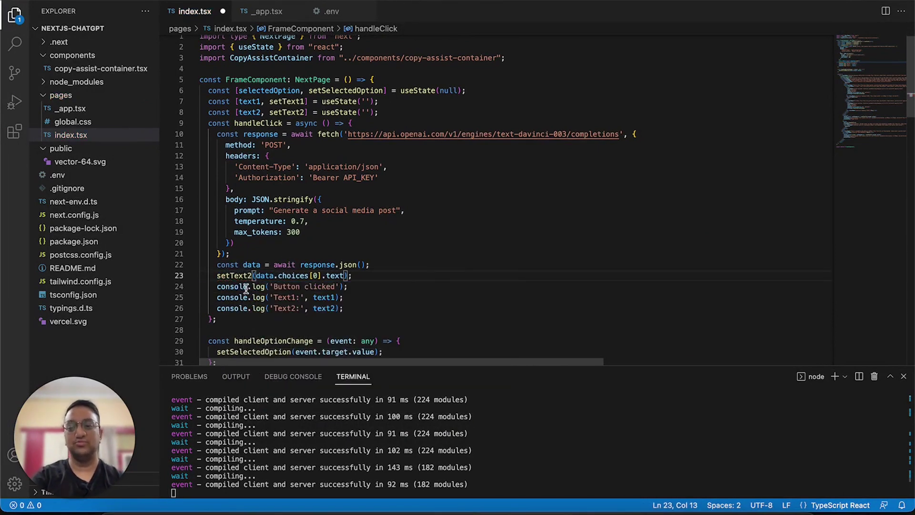
pyautogui.click(241, 276)
pyautogui.doubleClick(242, 276)
# Delete the three console.log lines and position the caret after 'post' in the prompt
pyautogui.scroll(-15, 333, 233)
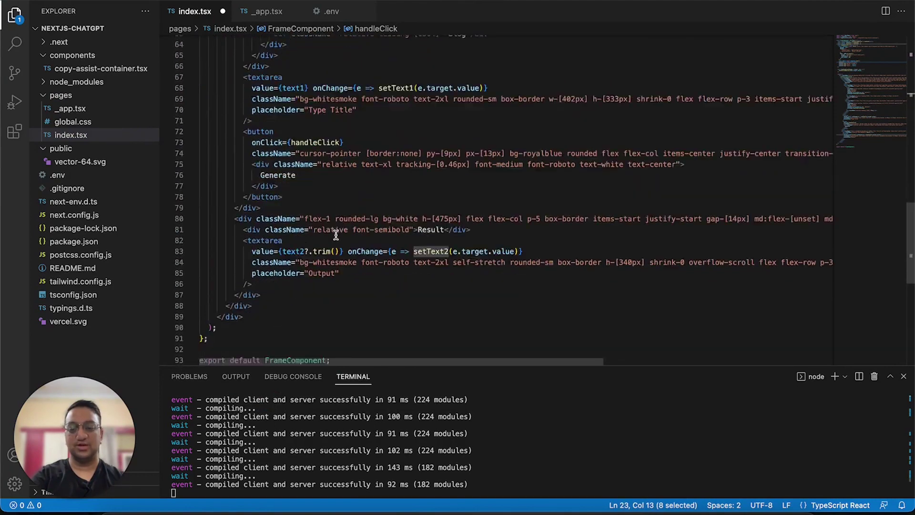
pyautogui.moveTo(245, 162); pyautogui.dragTo(262, 200)
pyautogui.scroll(10, 291, 125)
pyautogui.scroll(5, 291, 125)
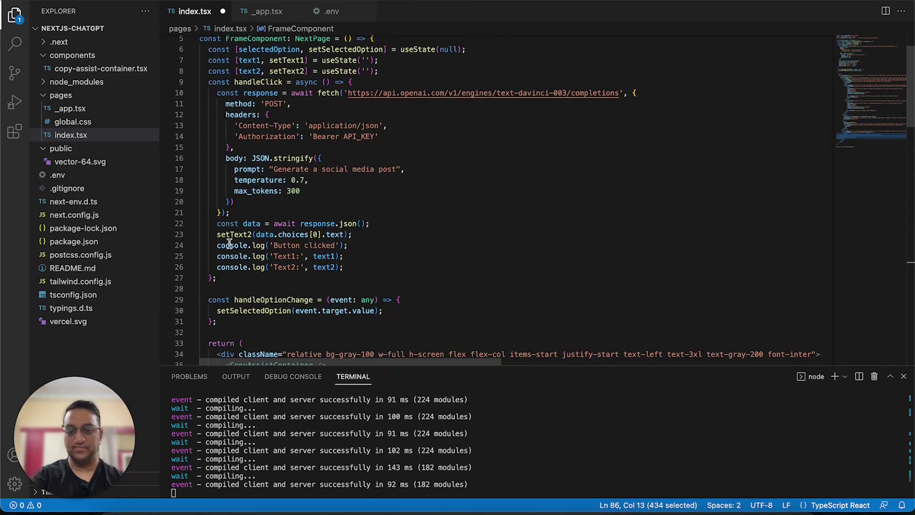
pyautogui.moveTo(207, 245); pyautogui.dragTo(353, 271)
pyautogui.press('BackSpace')
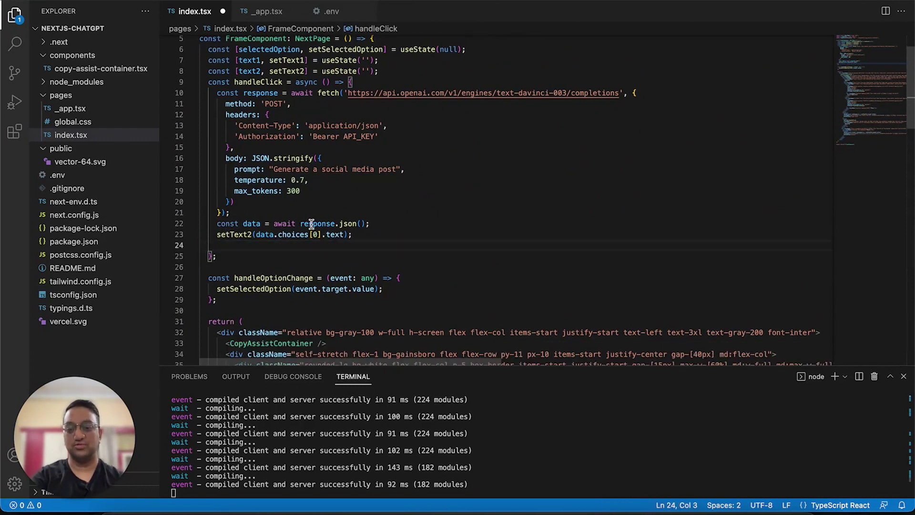
pyautogui.scroll(2, 311, 225)
pyautogui.scroll(-1, 396, 211)
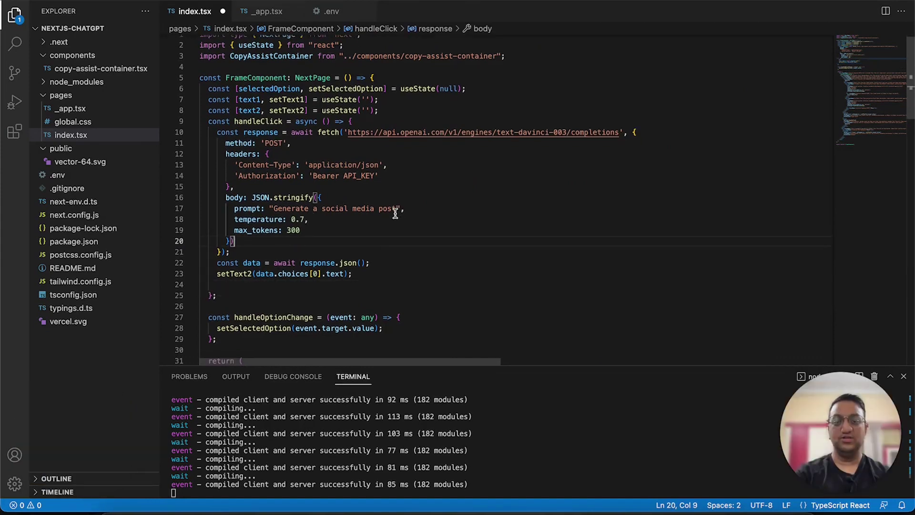
pyautogui.doubleClick(396, 210)
pyautogui.press('ctrl+shift+super+Right')
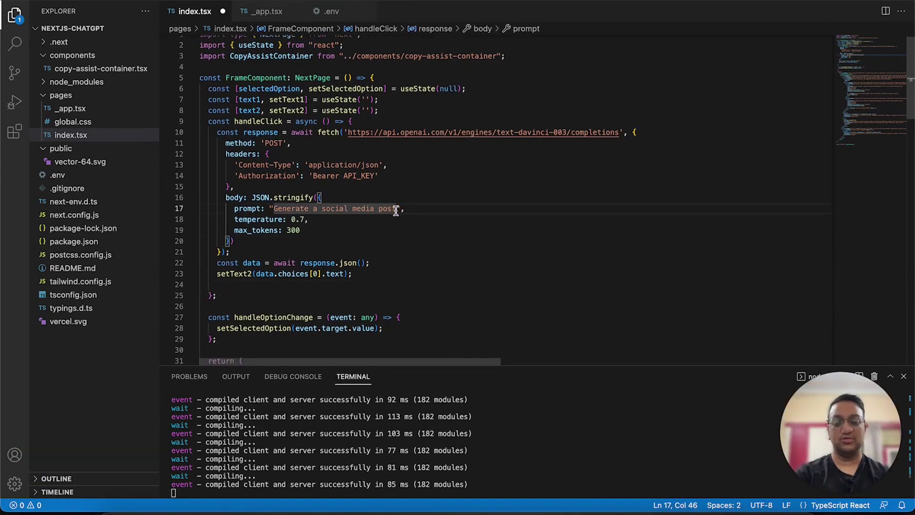
# Make the prompt read 'from this:' and append + text1 after the string
pyautogui.write('from this:')
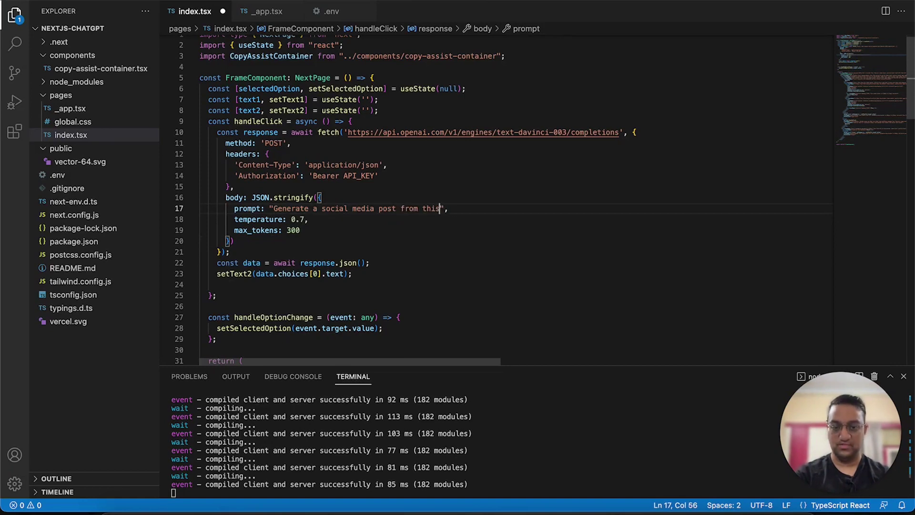
pyautogui.click(456, 209)
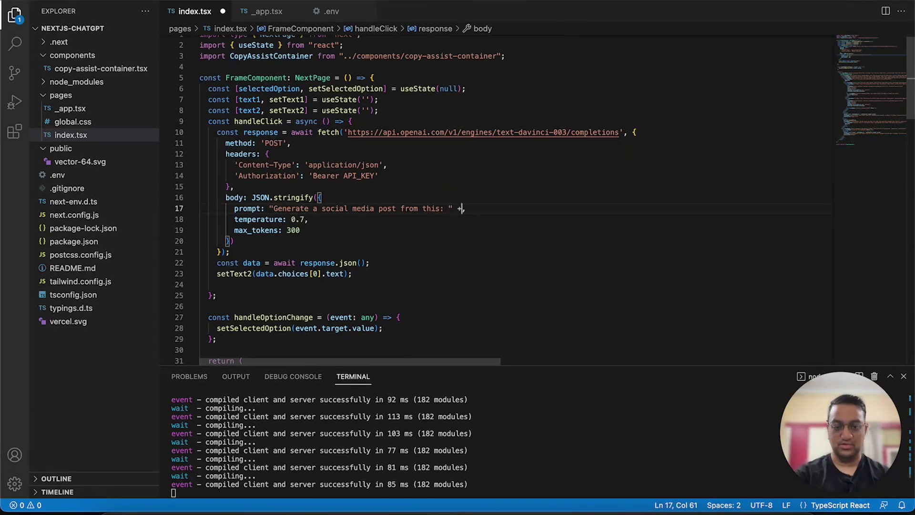
pyautogui.write('+ text1,')
# Replace the API_KEY placeholder with +process.env.NEXT_PUBLIC_API_KEY and save index.tsx
pyautogui.click(395, 187)
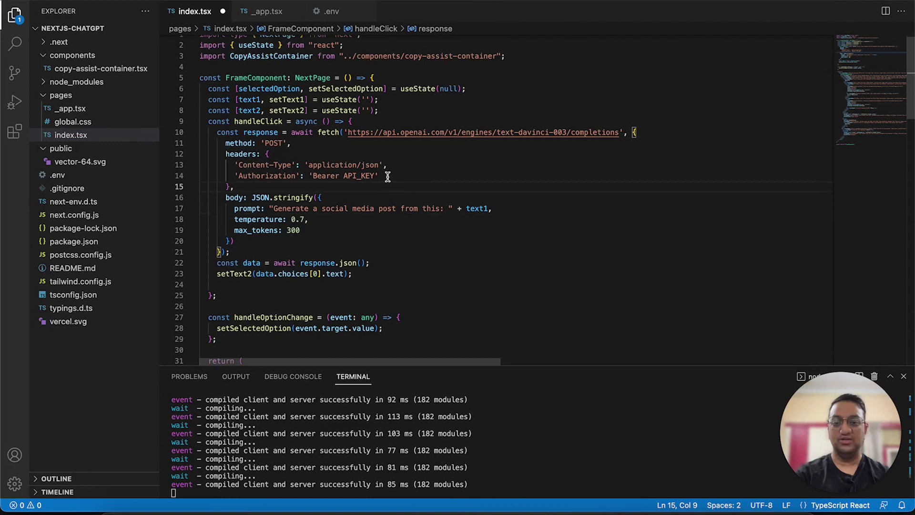
pyautogui.moveTo(343, 177); pyautogui.dragTo(376, 178)
pyautogui.press('BackSpace')
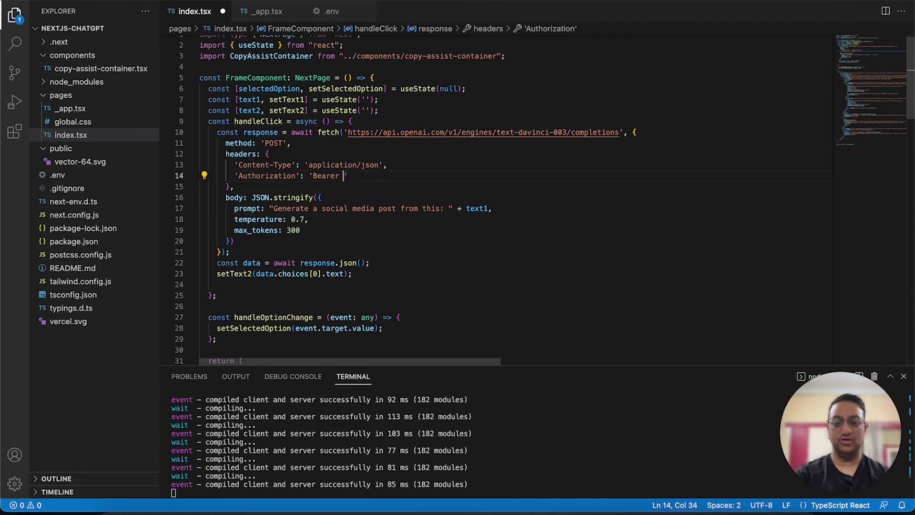
pyautogui.write('+process.env.N')
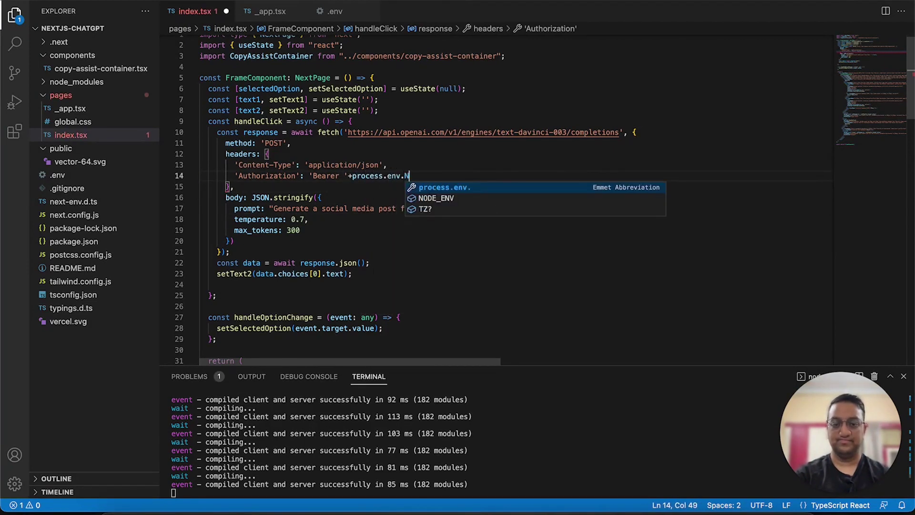
pyautogui.write('EXT_PUBLIC_API_KEY')
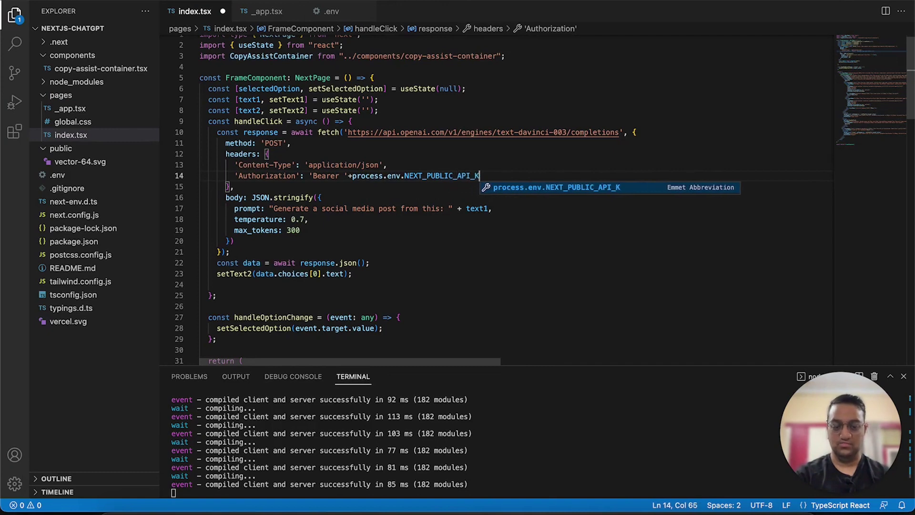
pyautogui.hotkey('ctrl', 's')
pyautogui.click(339, 242)
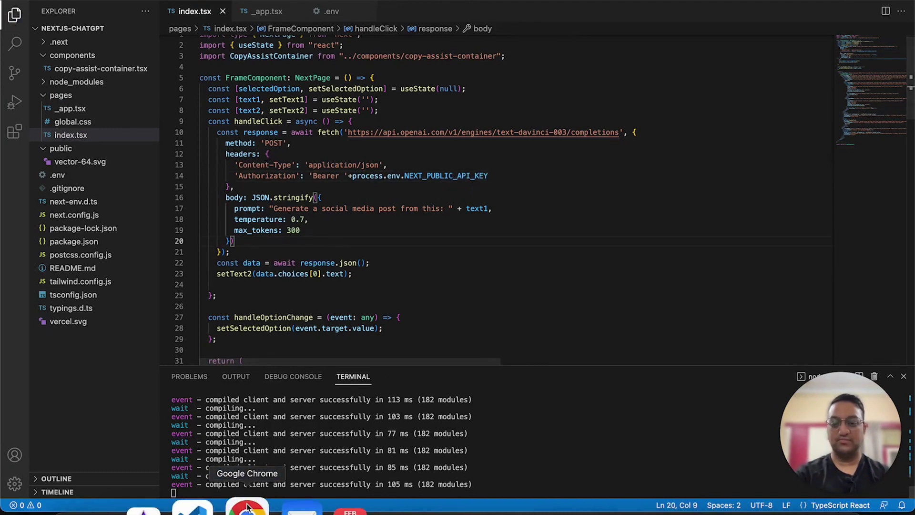
# Generate a social media post in CopyAssist from the title 'Effects of climate change'
pyautogui.click(248, 506)
pyautogui.click(190, 223)
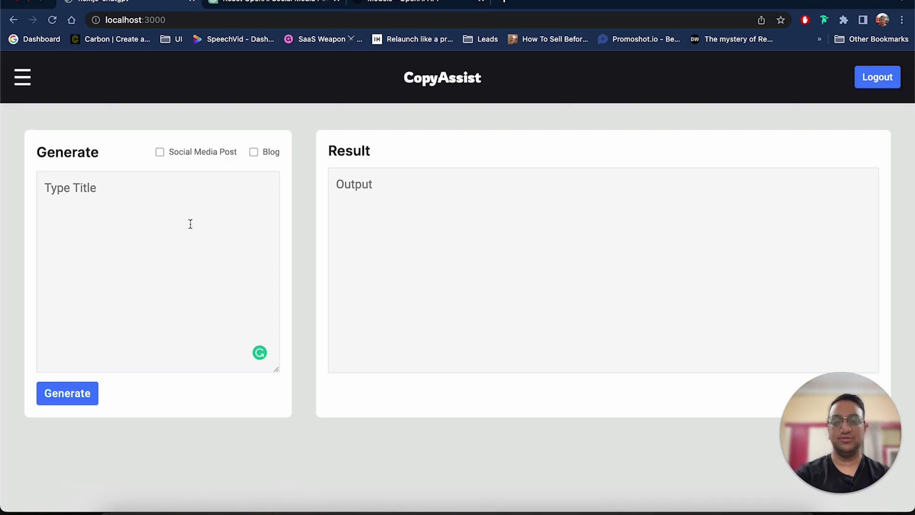
pyautogui.write('Effects of climate change')
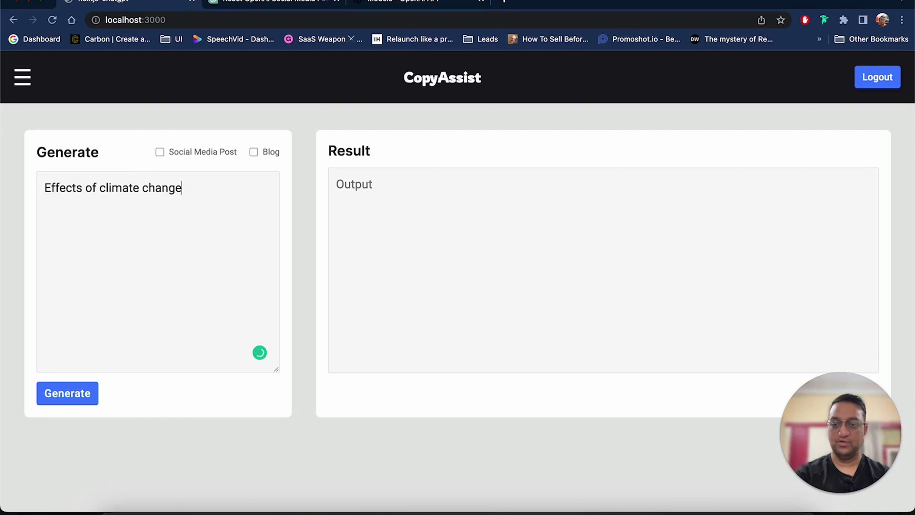
pyautogui.click(90, 391)
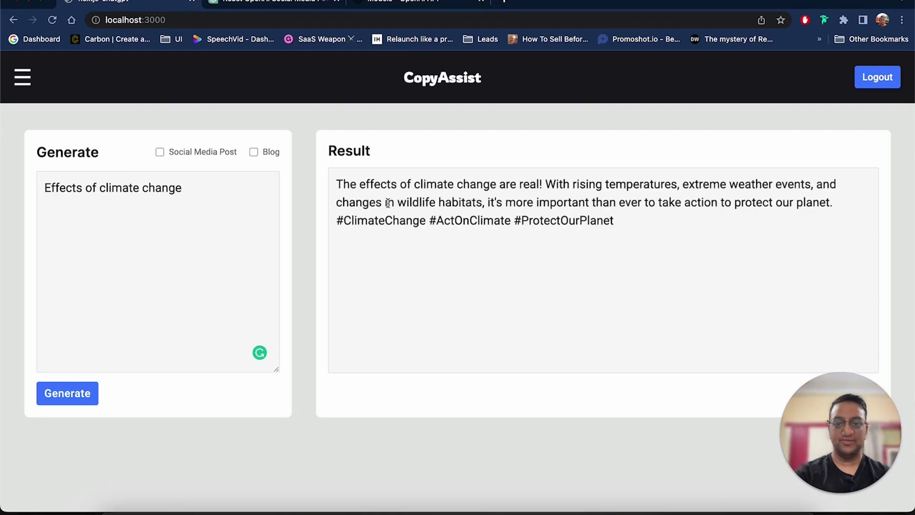
pyautogui.moveTo(337, 184); pyautogui.dragTo(631, 225)
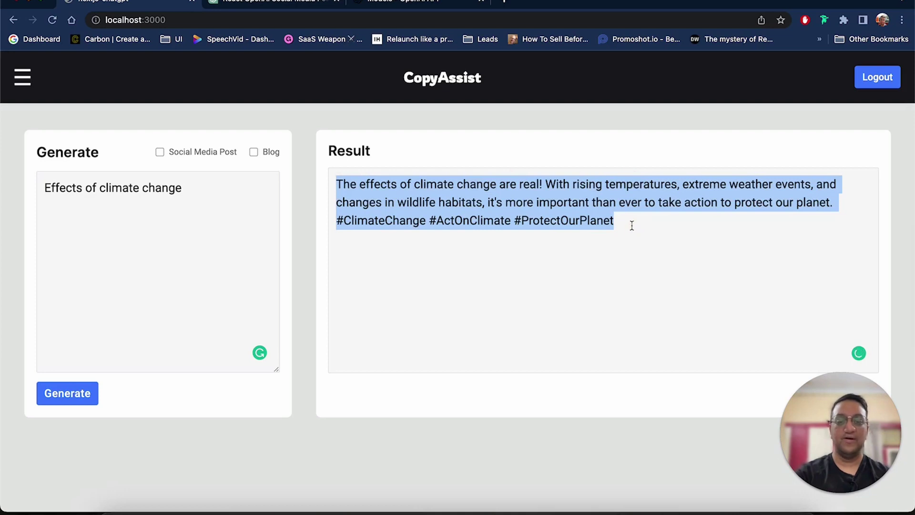
pyautogui.click(197, 208)
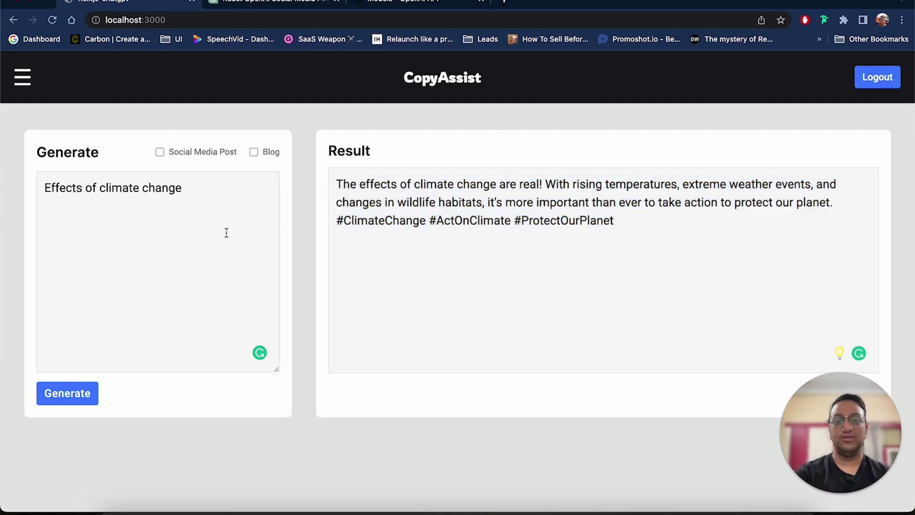
# Review the line 17 prompt string and the Blog checkbox's option2 value
pyautogui.press('super+Tab')
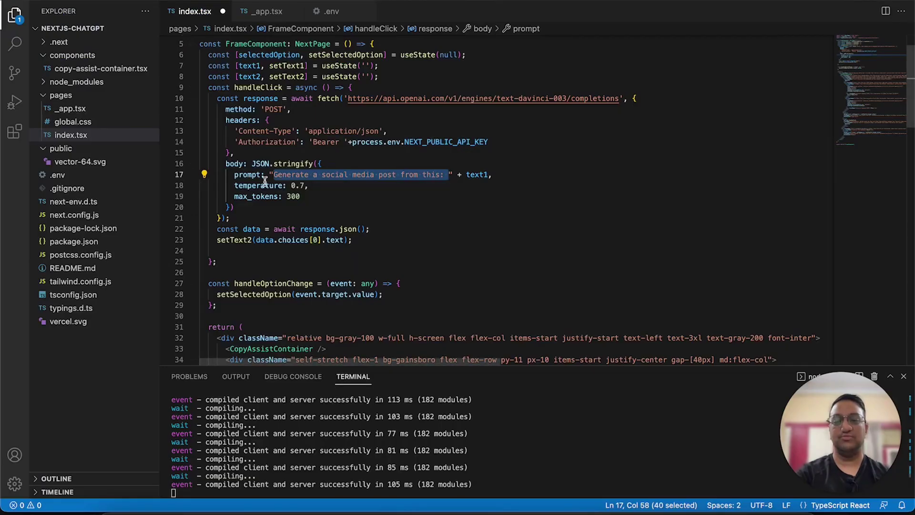
pyautogui.click(271, 177)
pyautogui.moveTo(271, 177); pyautogui.dragTo(456, 177)
pyautogui.press('super+Tab')
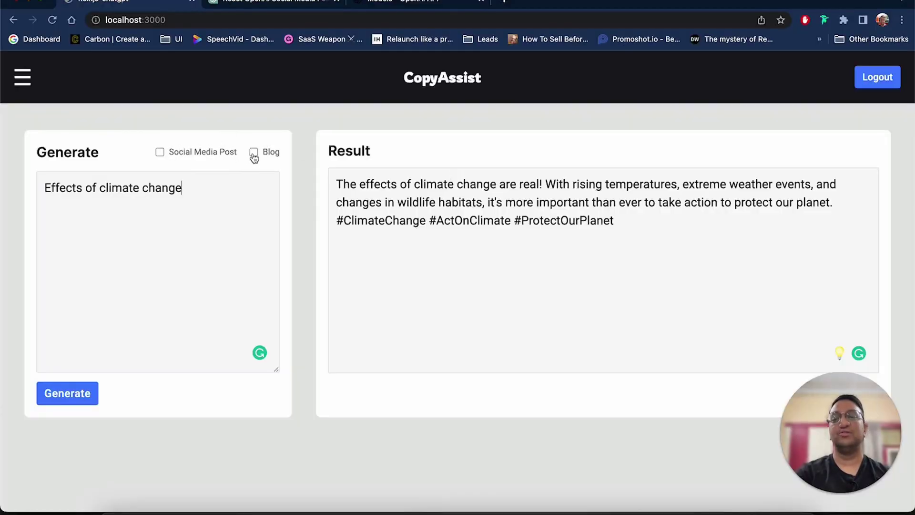
pyautogui.press('super+Tab')
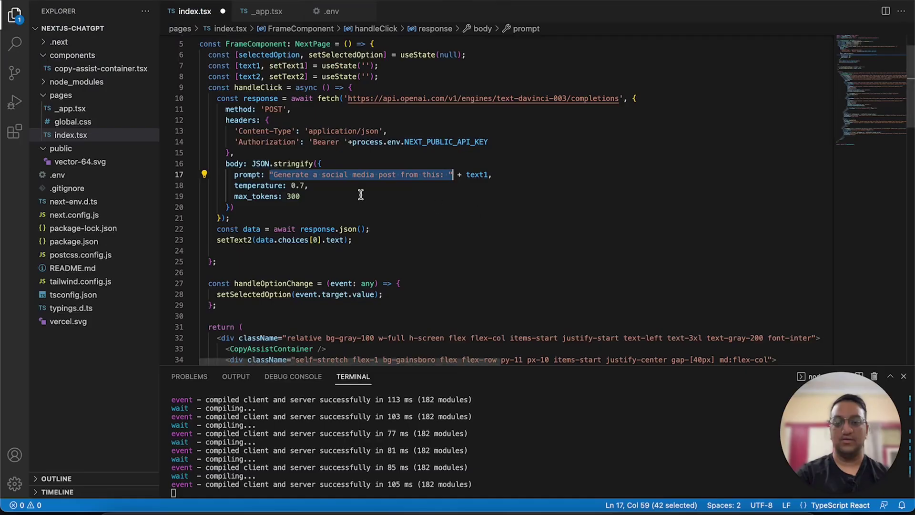
pyautogui.click(360, 195)
pyautogui.click(271, 174)
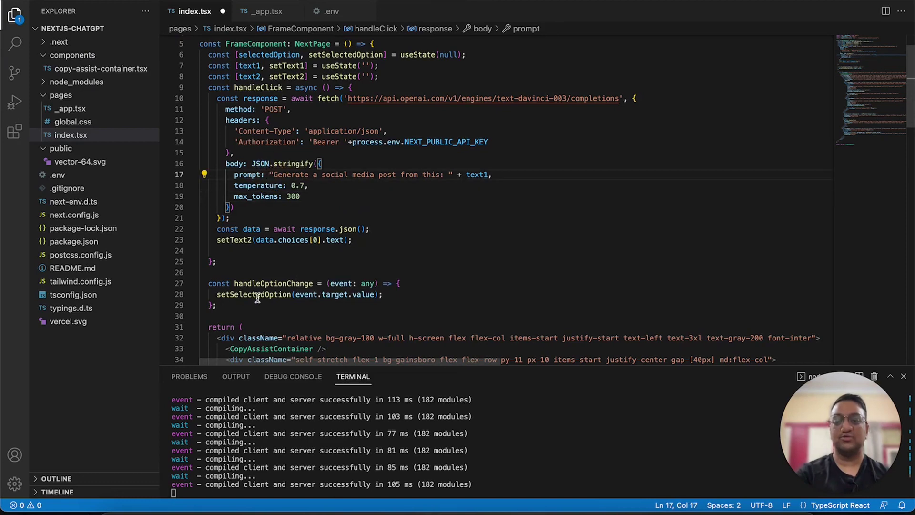
pyautogui.scroll(2, 257, 298)
pyautogui.scroll(-15, 307, 213)
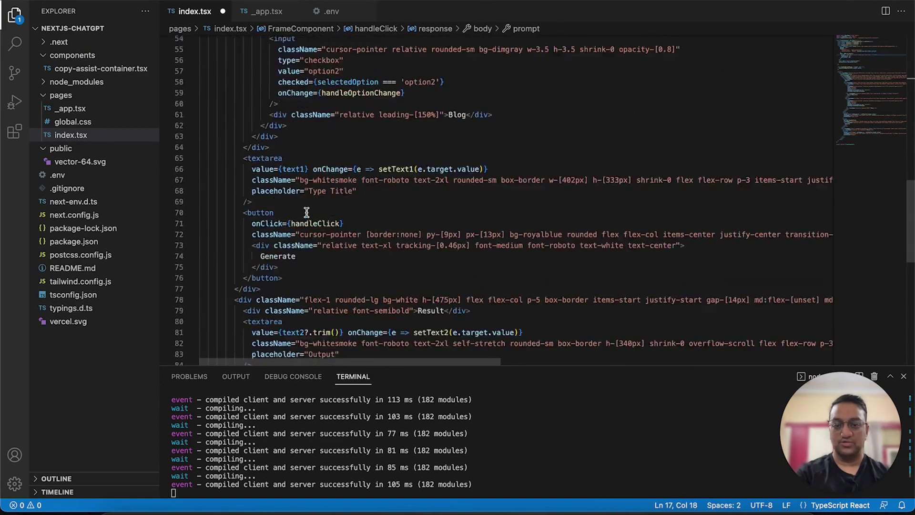
pyautogui.scroll(-2, 306, 213)
pyautogui.scroll(8, 306, 212)
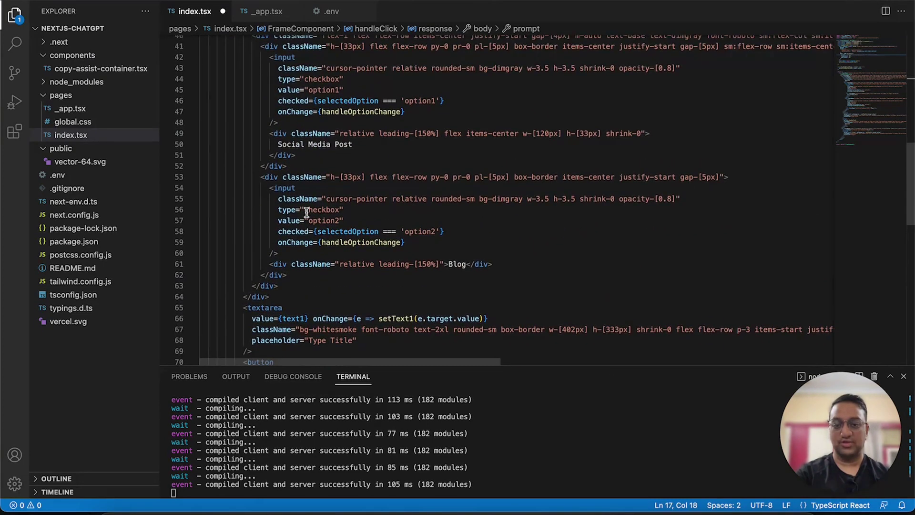
pyautogui.doubleClick(313, 220)
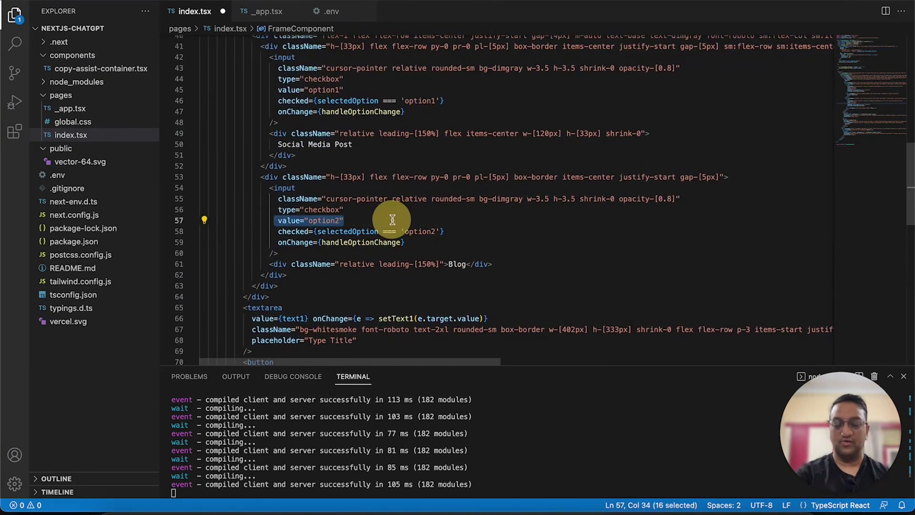
pyautogui.scroll(10, 305, 215)
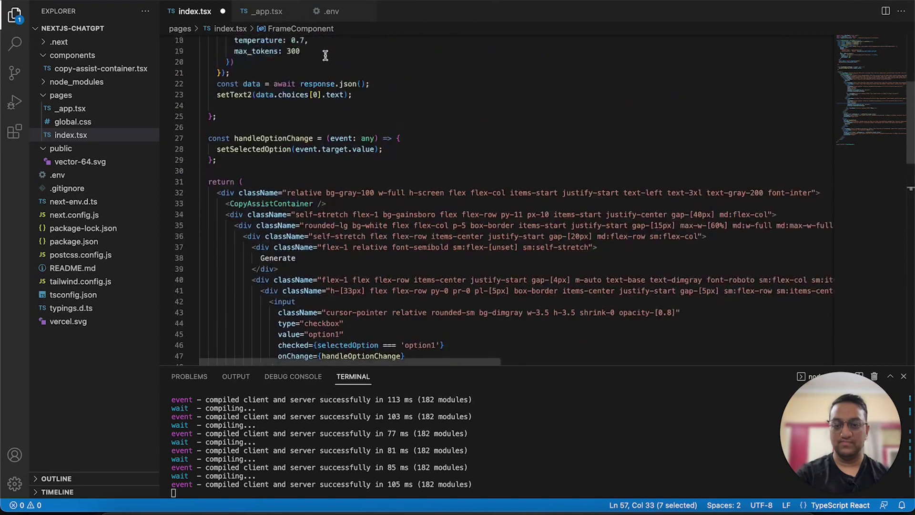
# Begin the prompt with the condition selectedOption === 'option2' ?
pyautogui.click(269, 214)
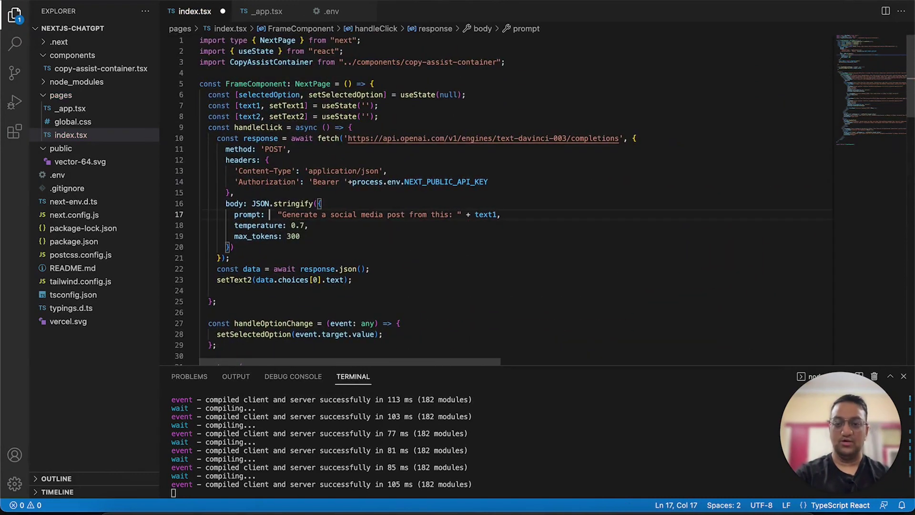
pyautogui.write('sele')
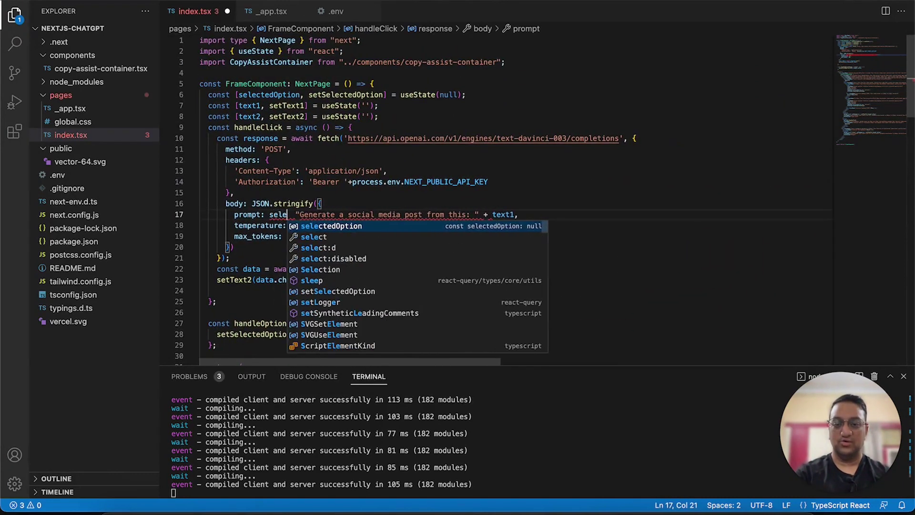
pyautogui.press('Tab')
pyautogui.write("=== '")
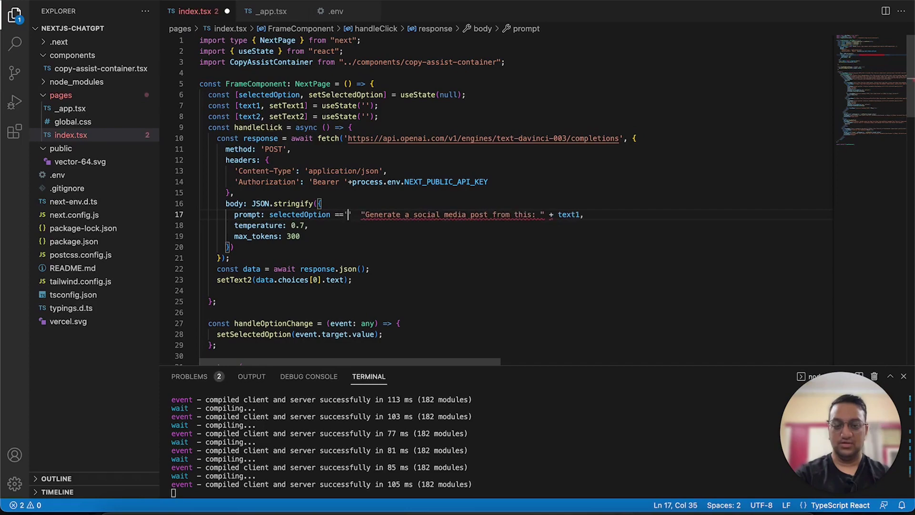
pyautogui.write('option1')
pyautogui.scroll(-8, 429, 264)
pyautogui.scroll(-13, 429, 265)
pyautogui.scroll(7, 429, 264)
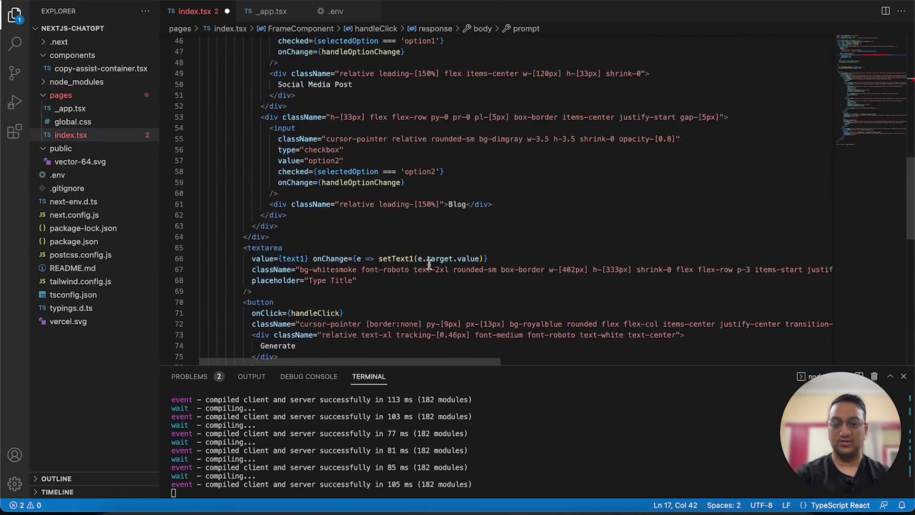
pyautogui.scroll(2, 429, 265)
pyautogui.moveTo(270, 230); pyautogui.dragTo(344, 231)
pyautogui.scroll(16, 394, 166)
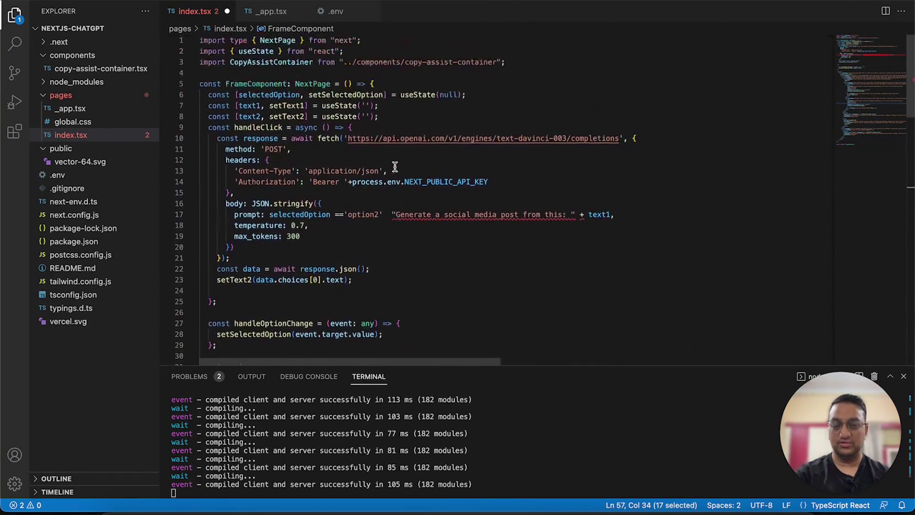
pyautogui.click(383, 215)
pyautogui.write('?')
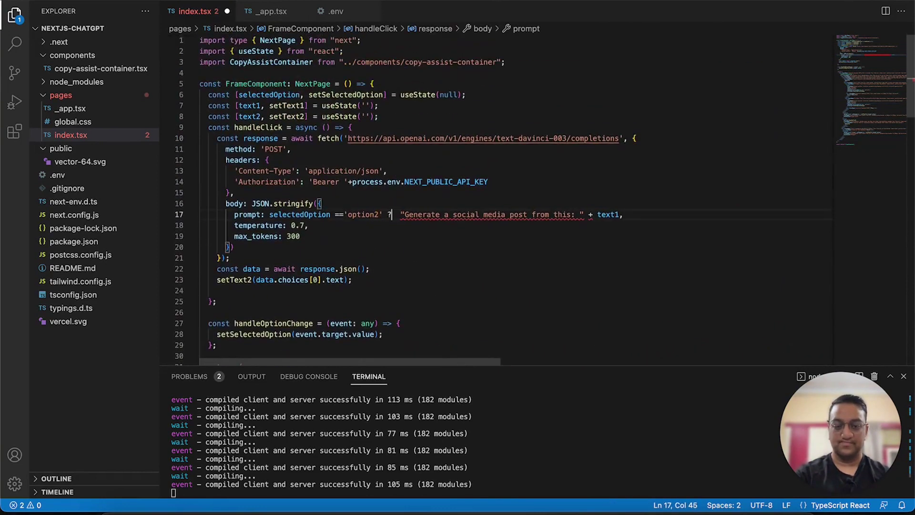
# Add a 'Generate a blog from this: ' + text1 branch before the social post prompt and save
pyautogui.moveTo(405, 215); pyautogui.dragTo(689, 215)
pyautogui.hotkey('ctrl', 'c')
pyautogui.press('End')
pyautogui.hotkey('ctrl', 'v')
pyautogui.click(627, 215)
pyautogui.hscroll(3, 581, 283)
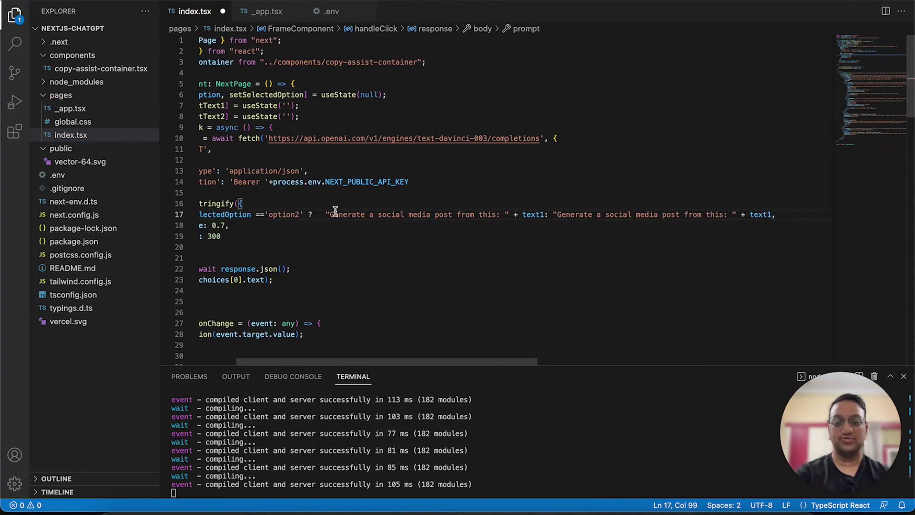
pyautogui.moveTo(378, 215); pyautogui.dragTo(451, 215)
pyautogui.write('blog')
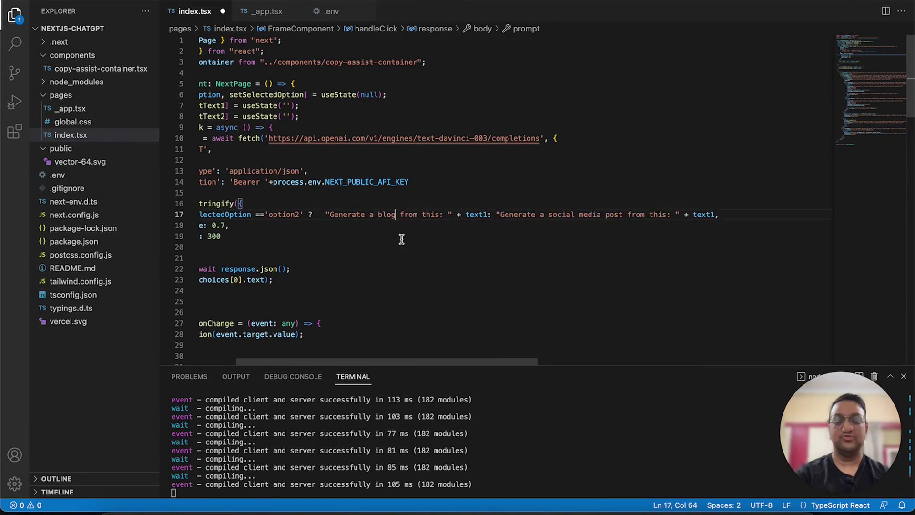
pyautogui.press('super+s')
pyautogui.hscroll(-5, 402, 239)
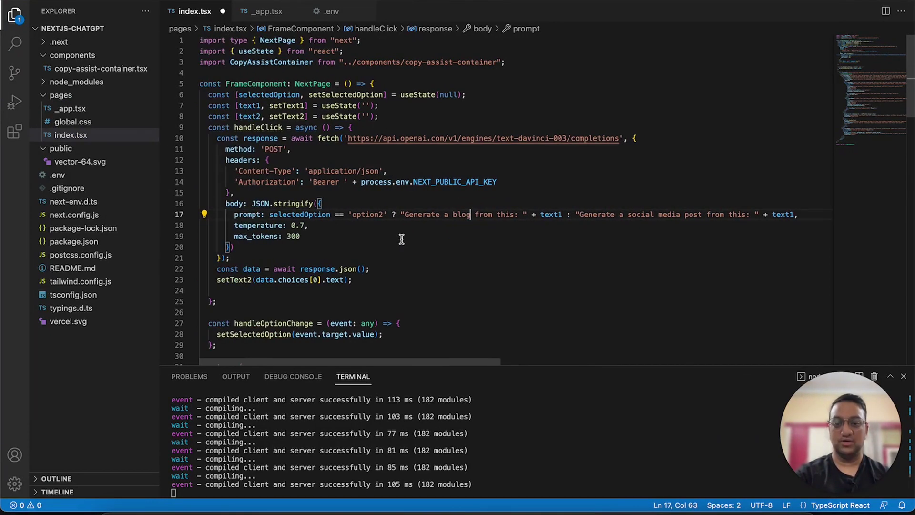
pyautogui.press('super+Tab')
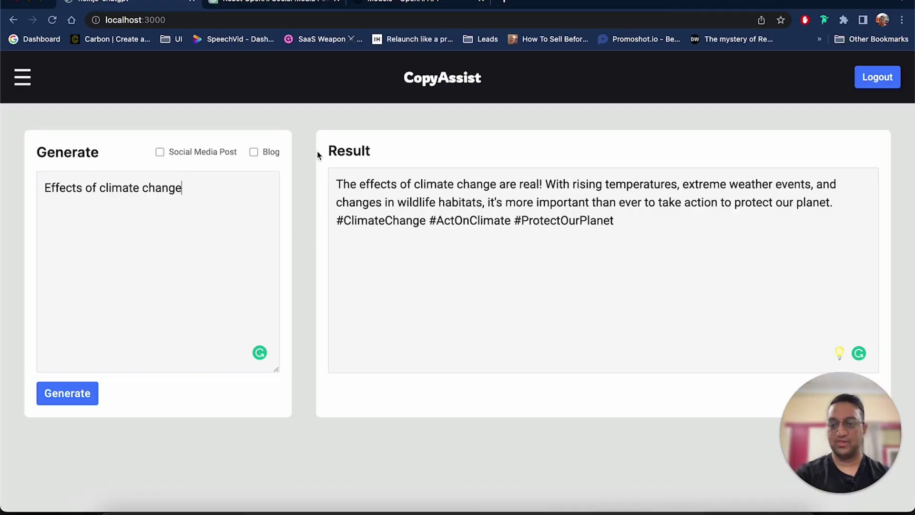
# Tick the Blog option and scroll through the generated climate-change blog
pyautogui.click(254, 152)
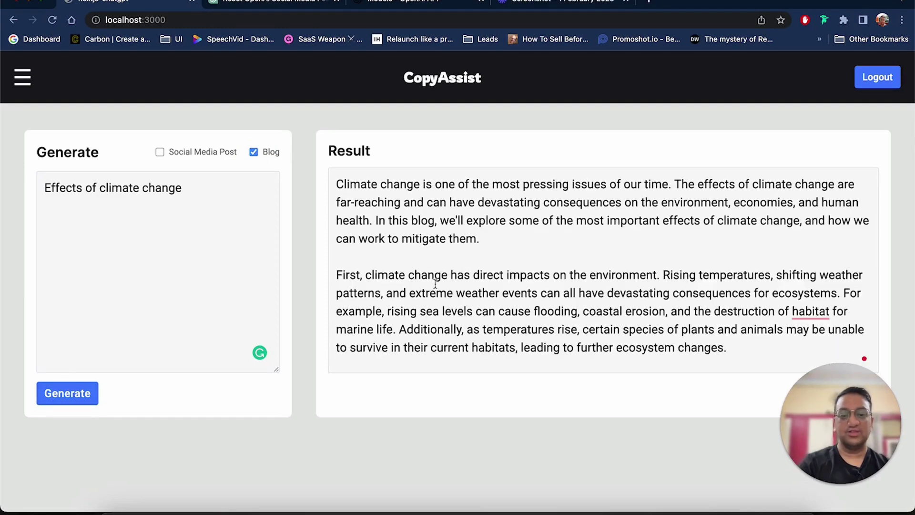
pyautogui.scroll(-5, 435, 284)
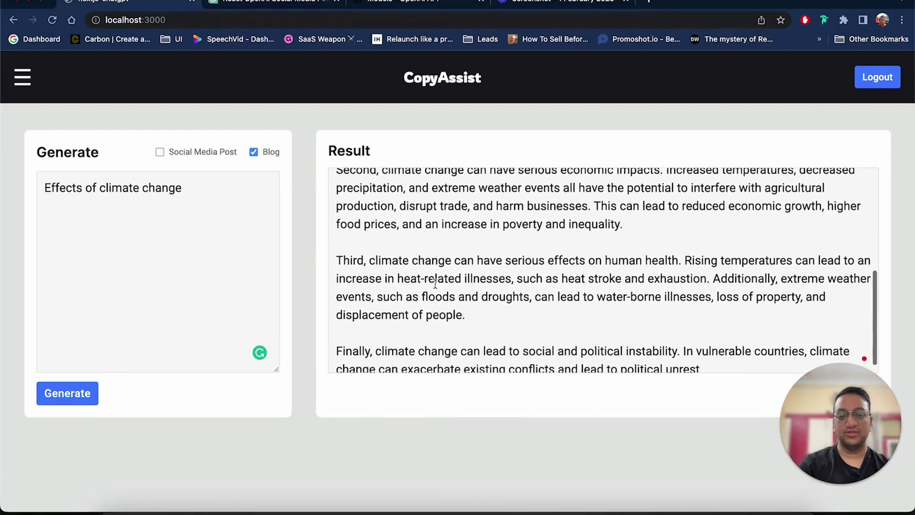
pyautogui.scroll(5, 436, 285)
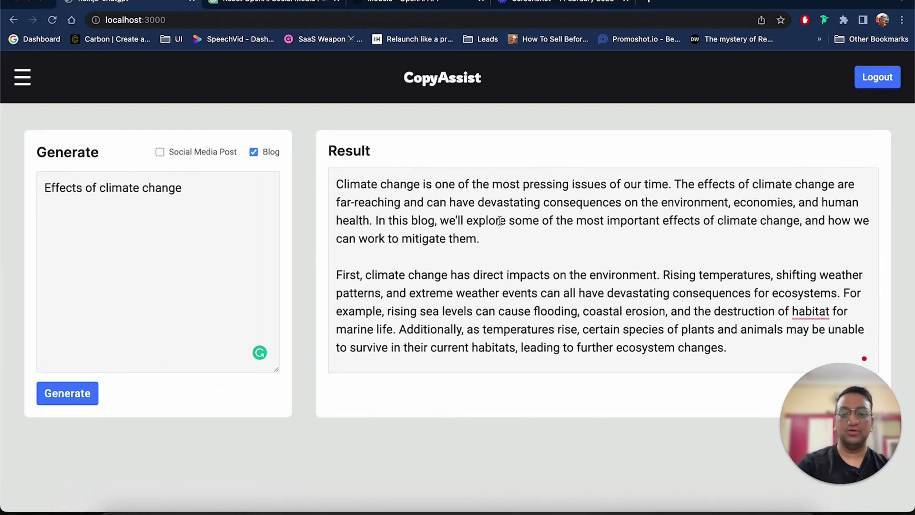
# Change max_tokens on line 19 from 300 to 100
pyautogui.click(210, 508)
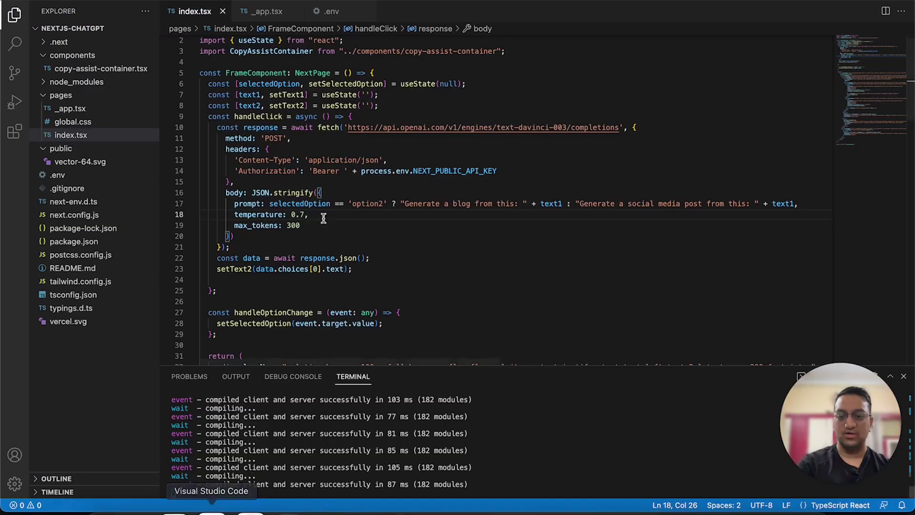
pyautogui.click(291, 226)
pyautogui.press('BackSpace')
pyautogui.write('1')
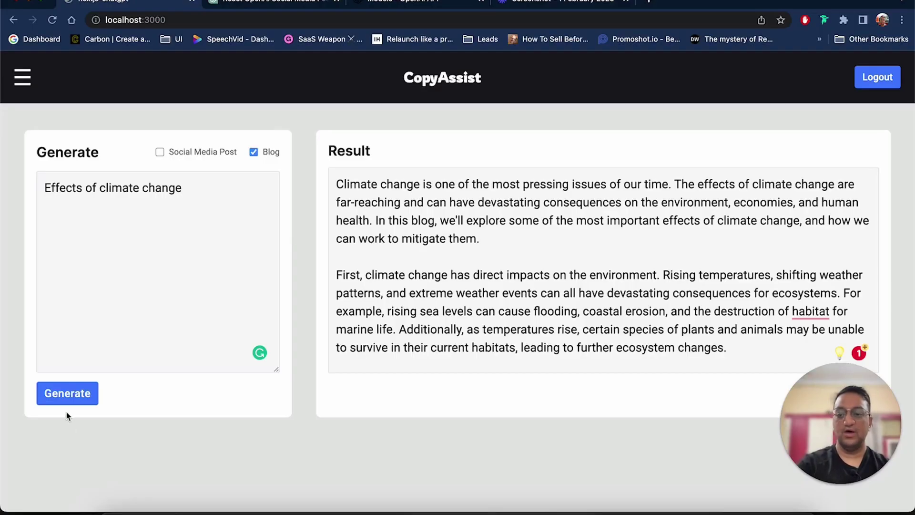
# Generate a new climate-change blog, review it, and delete the period ending its first paragraph
pyautogui.click(71, 398)
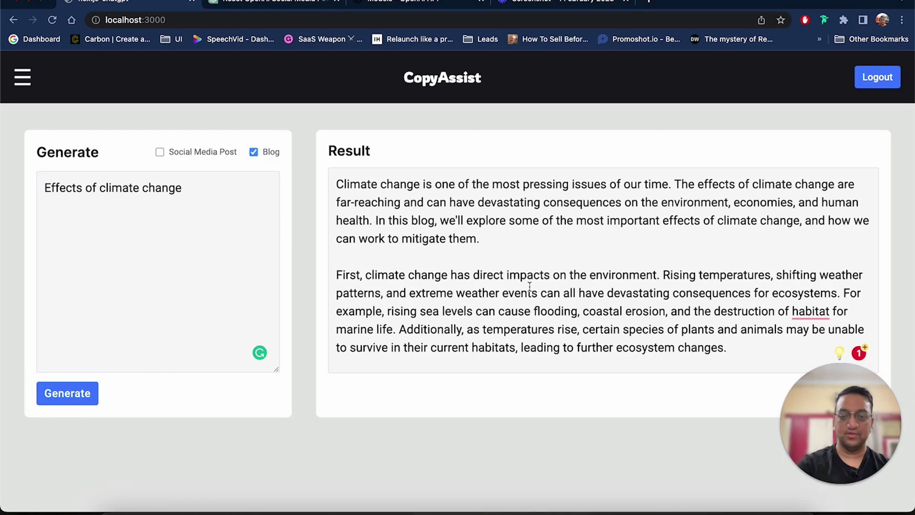
pyautogui.scroll(-5, 529, 286)
pyautogui.scroll(5, 528, 279)
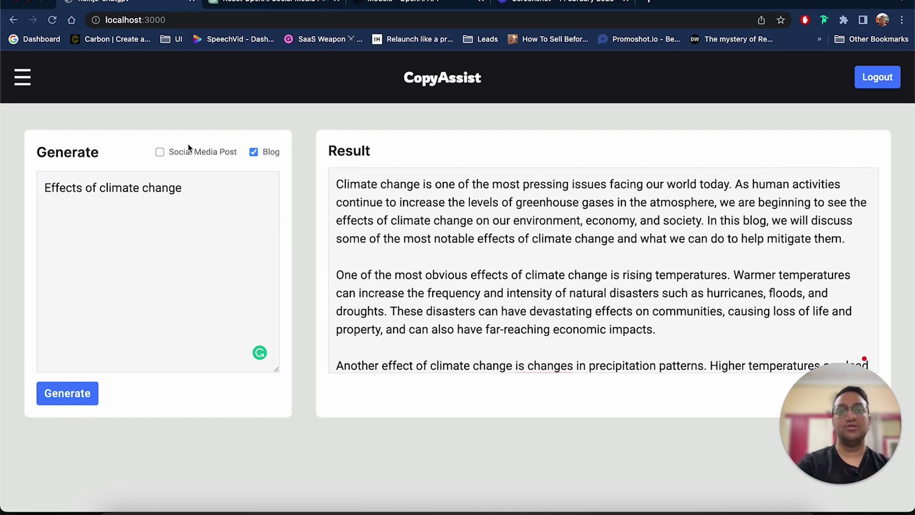
pyautogui.click(654, 254)
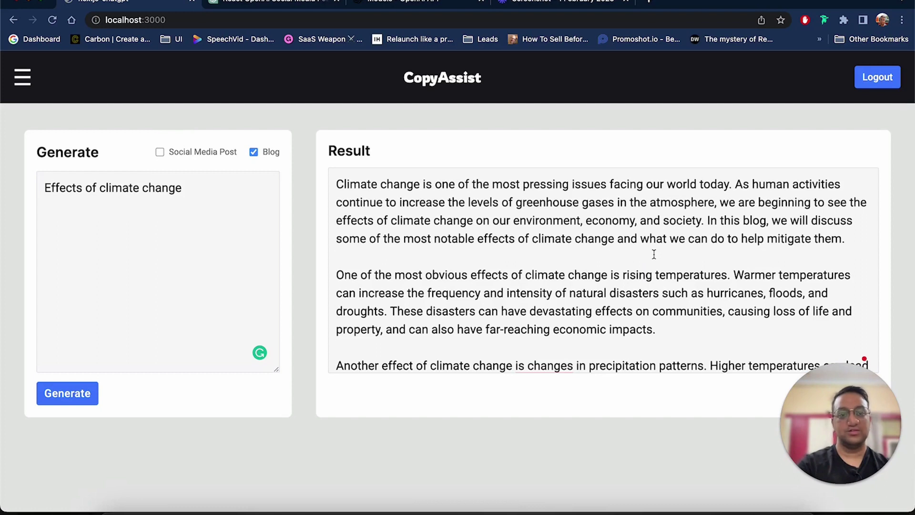
pyautogui.click(873, 240)
pyautogui.press('BackSpace')
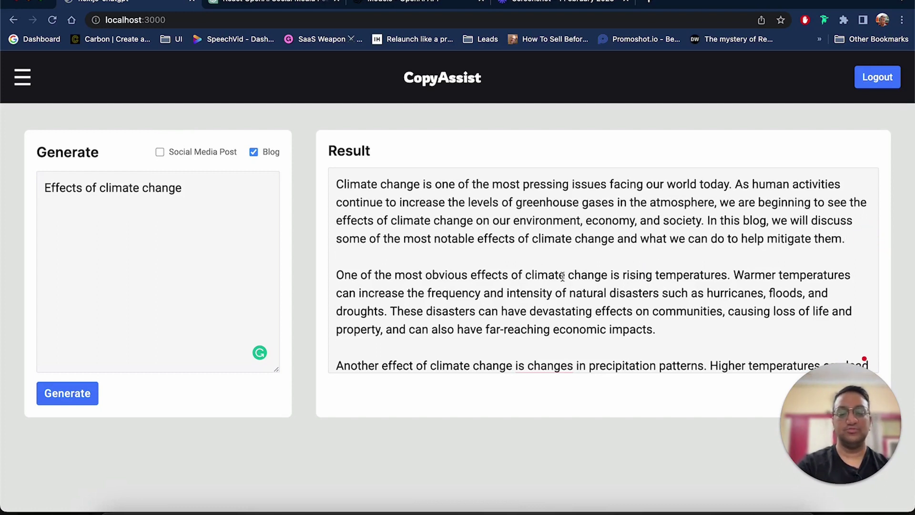